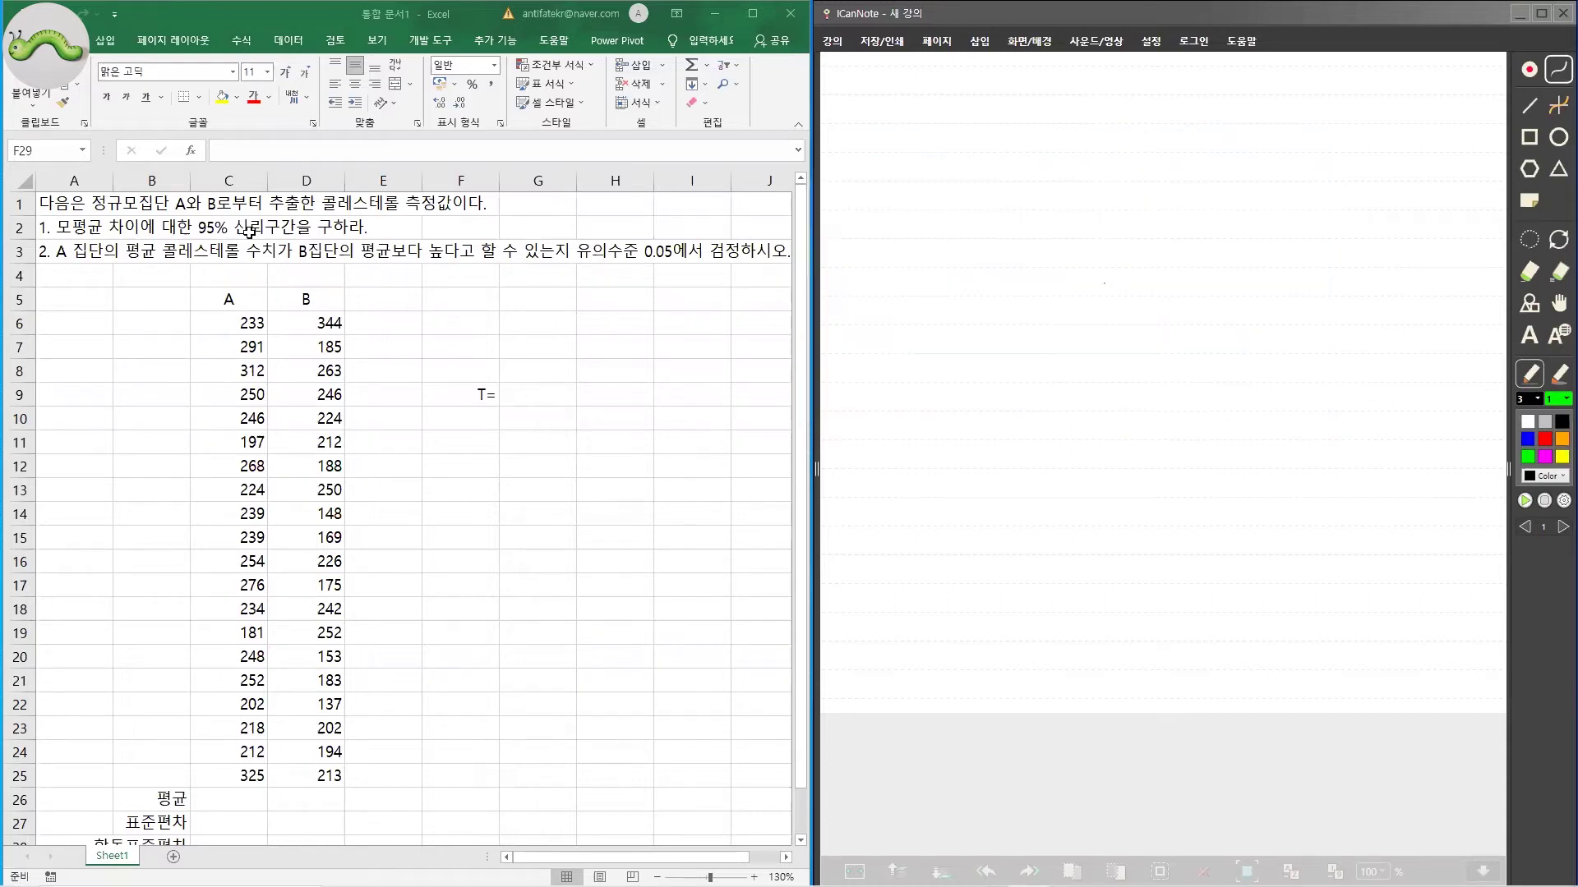
# Step: Review the problem statement and confidence interval question in cells A1 and A2
pyautogui.click(83, 206)
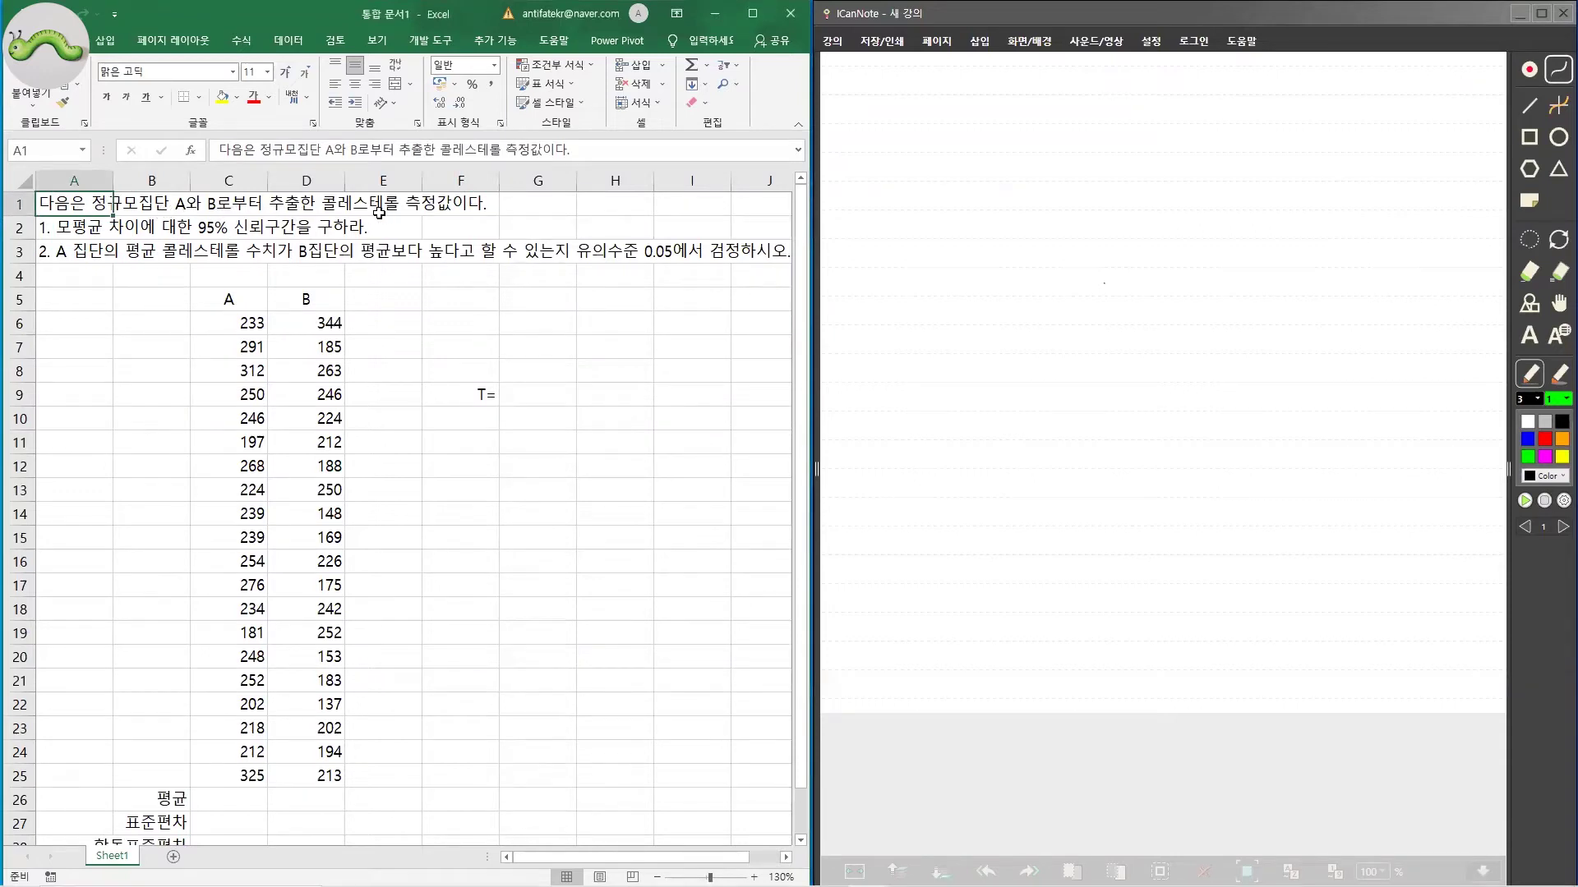
pyautogui.click(91, 227)
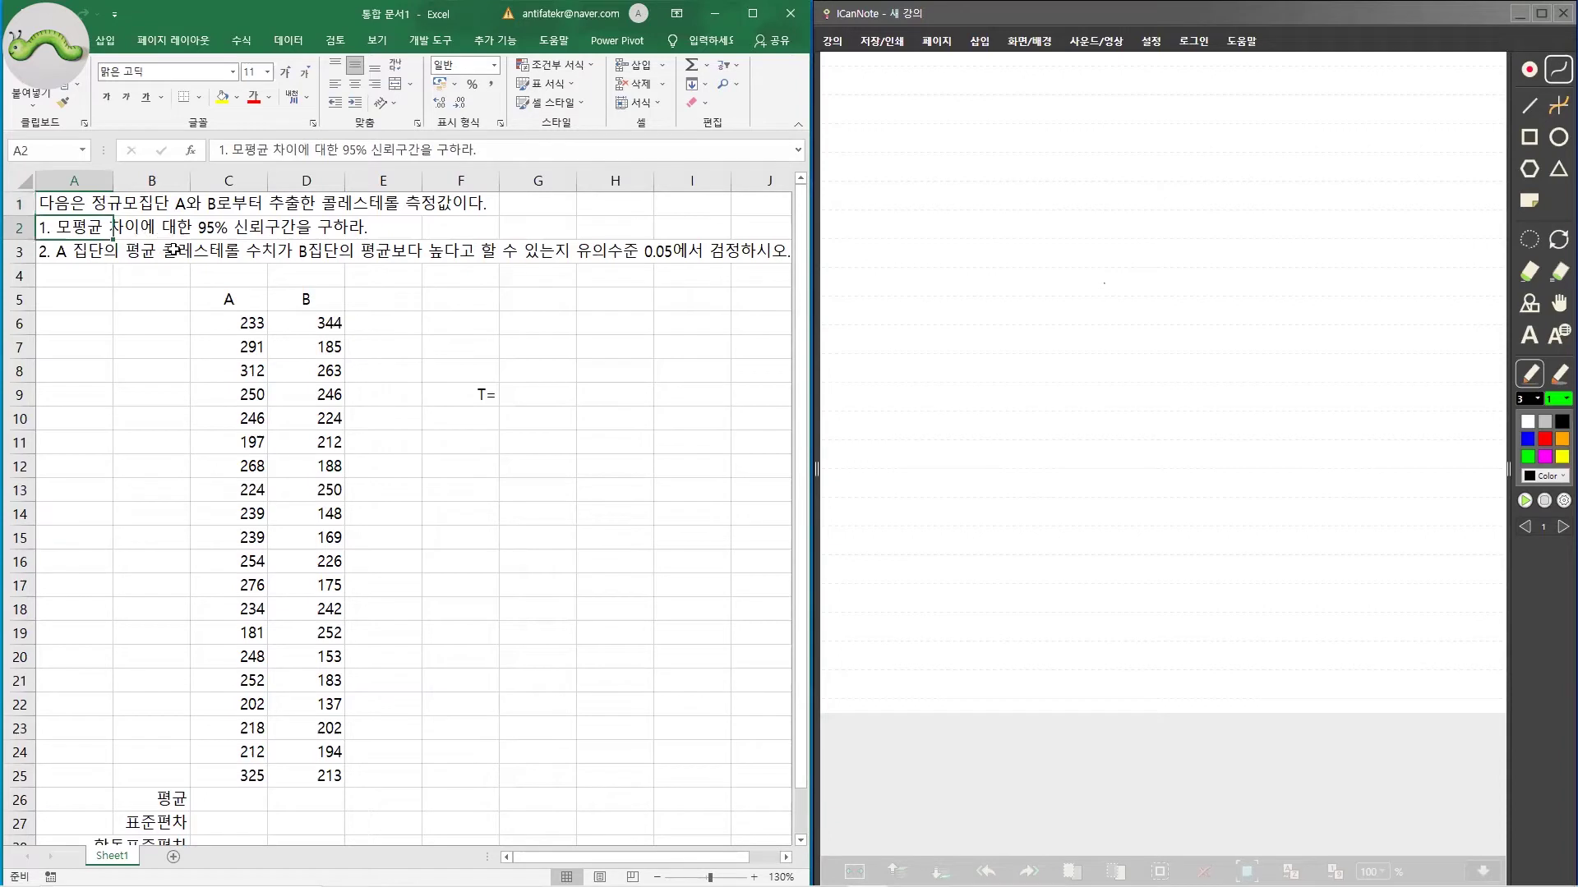
pyautogui.click(129, 289)
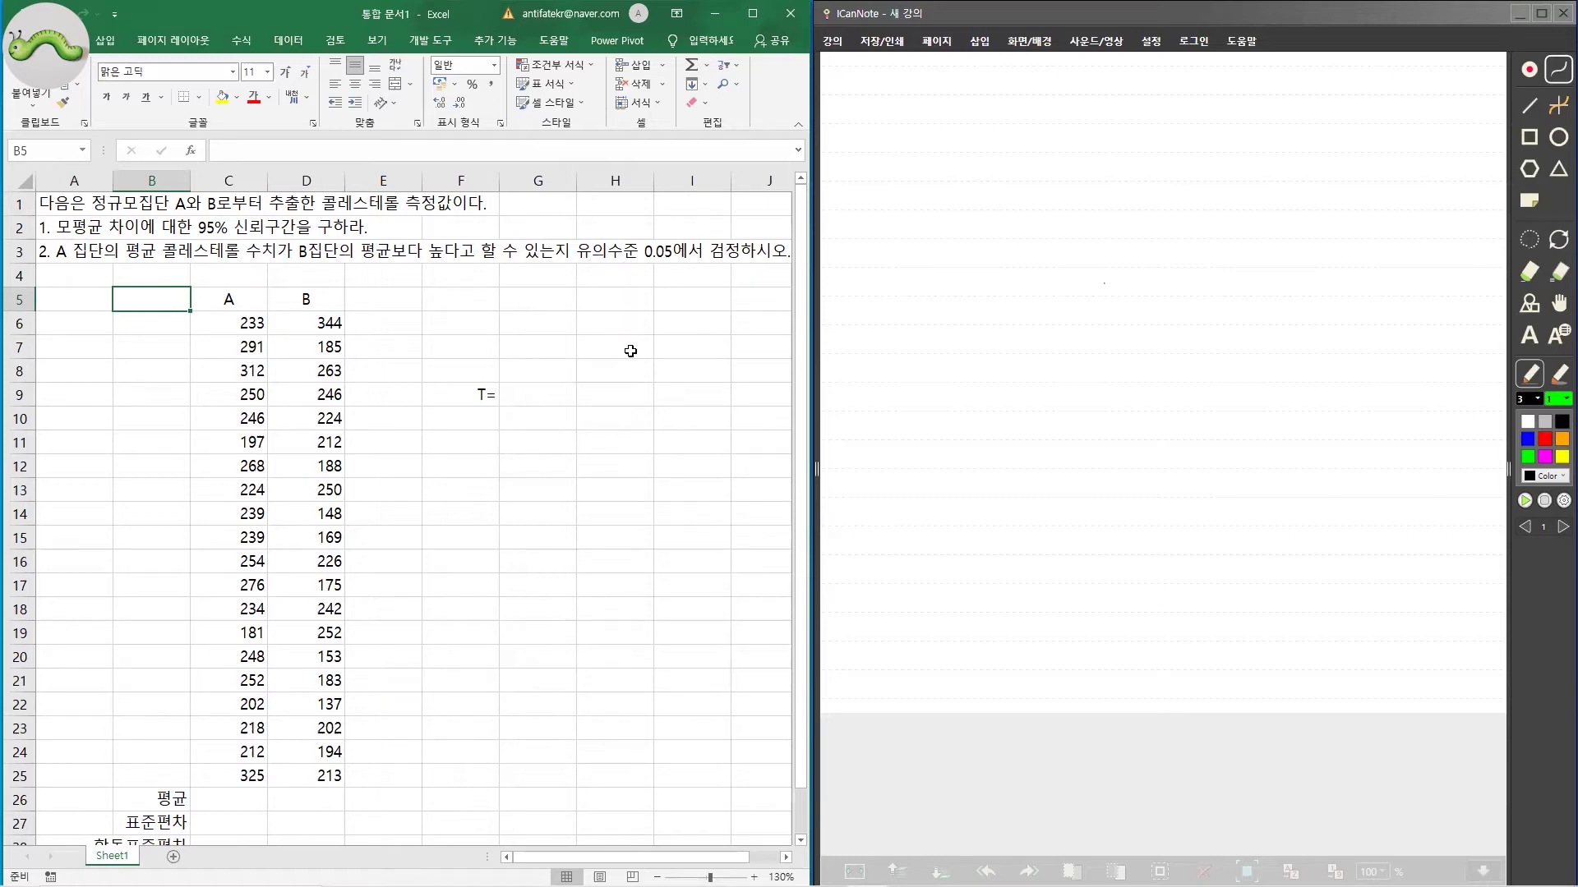
pyautogui.click(579, 369)
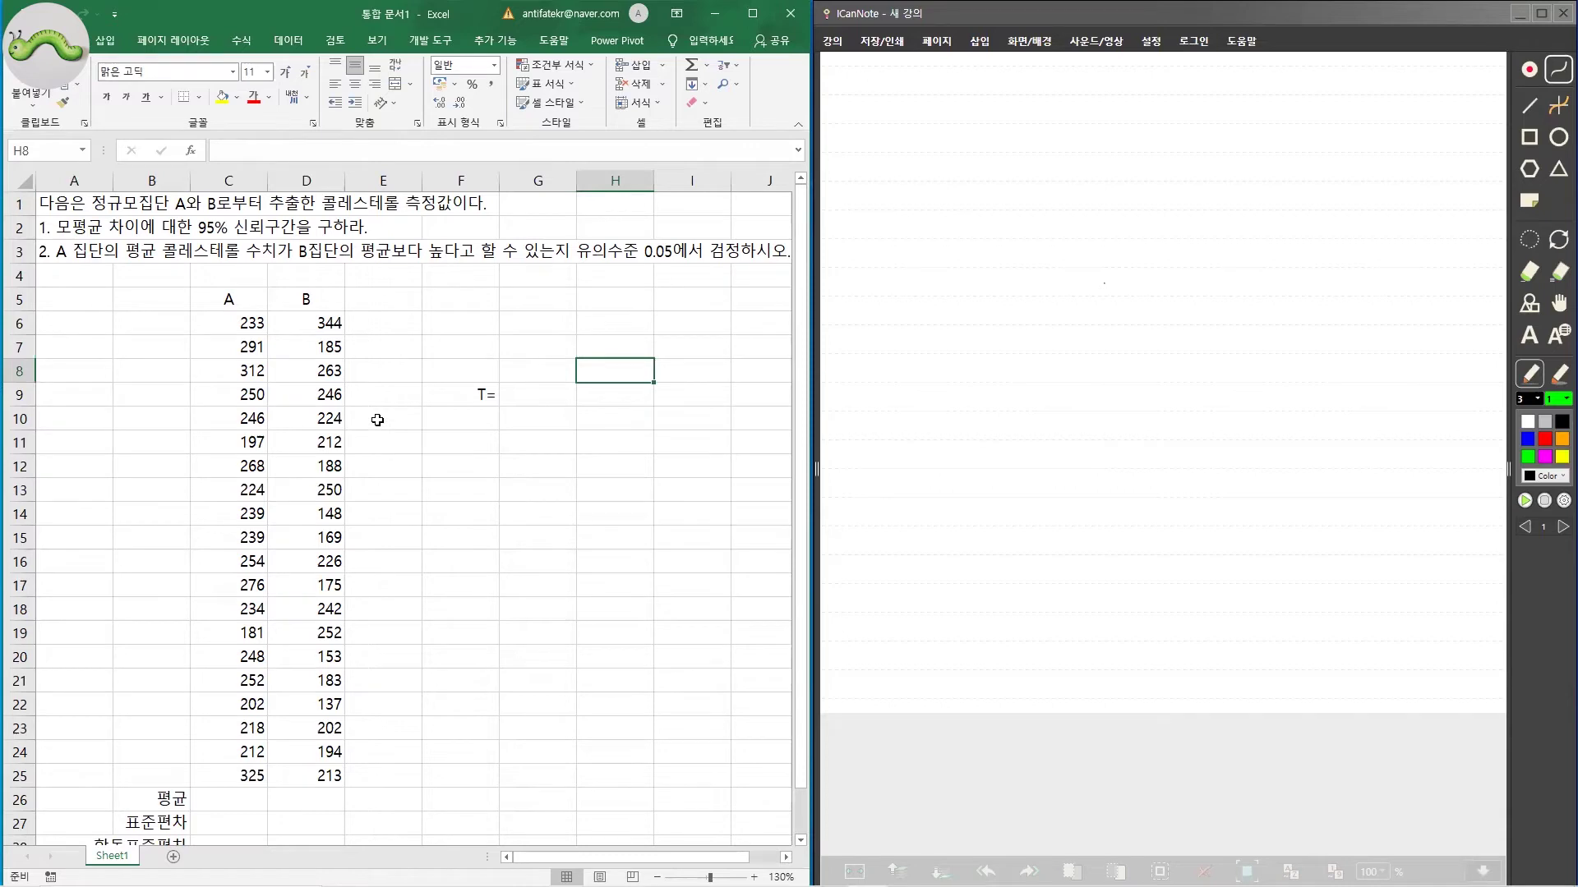
# Step: Enter =AVERAGE(C6:C25) in C26 and fill it to D26, giving means 245.05 and 210.3
pyautogui.scroll(-1, 296, 778)
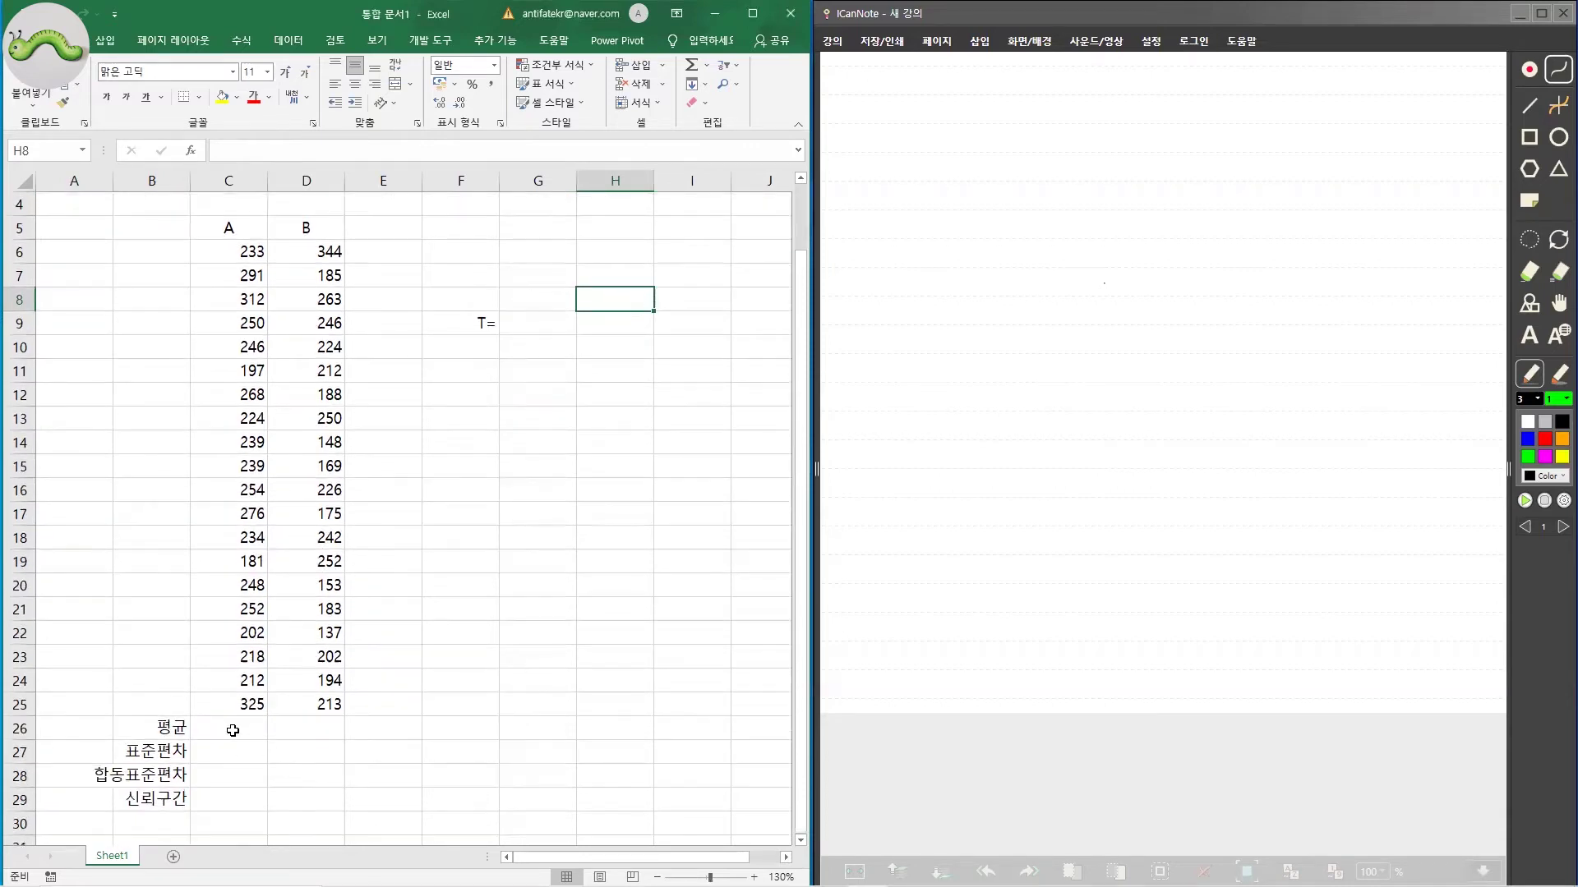
pyautogui.click(233, 729)
pyautogui.write('=')
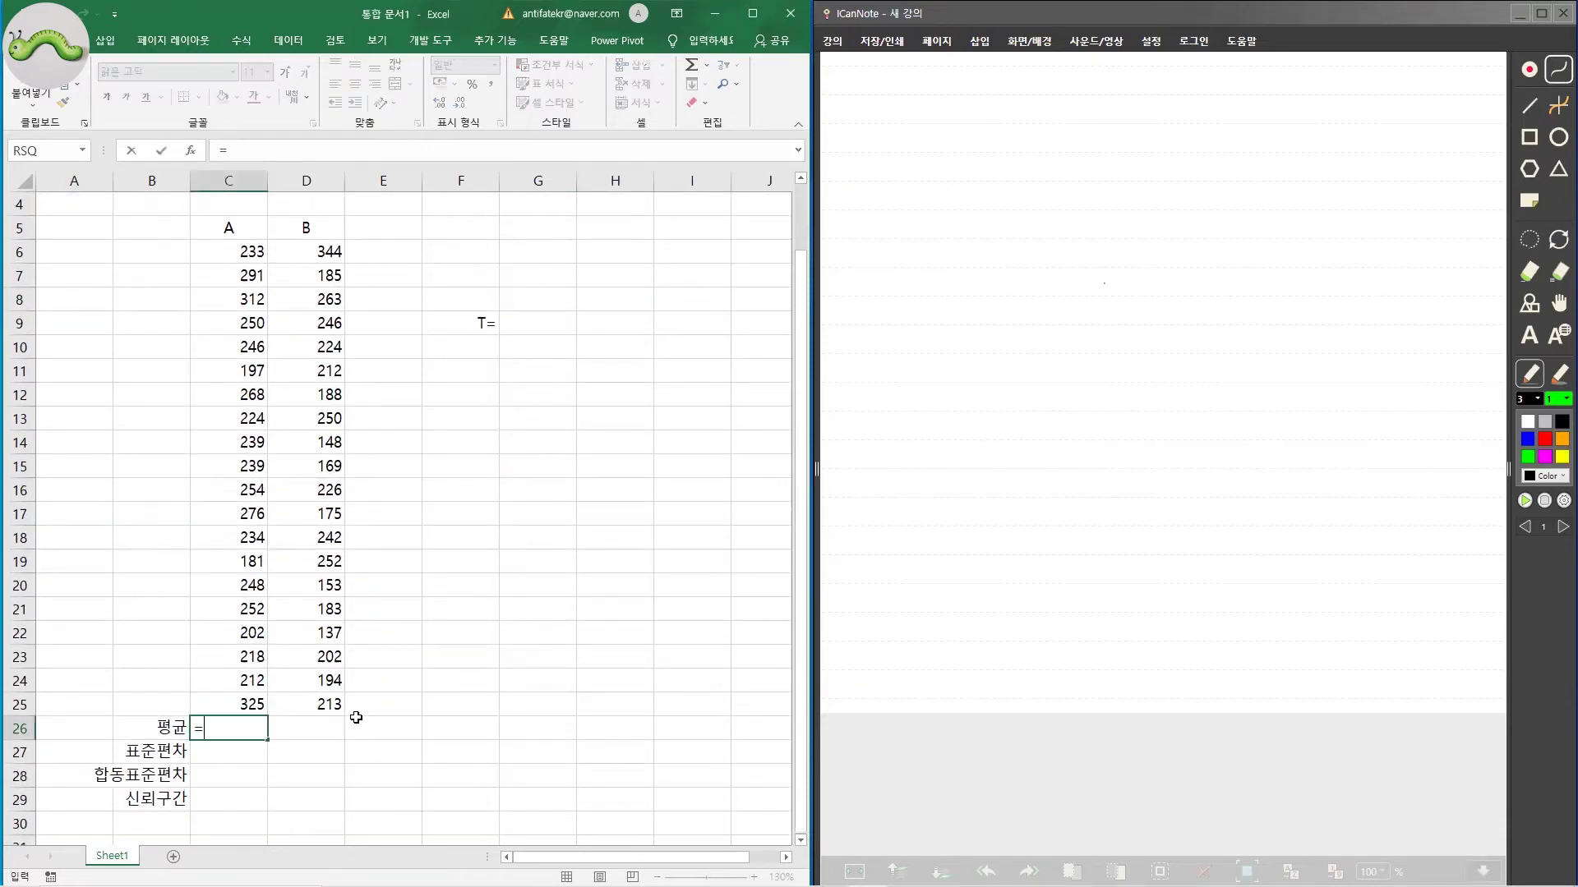
pyautogui.write('averag')
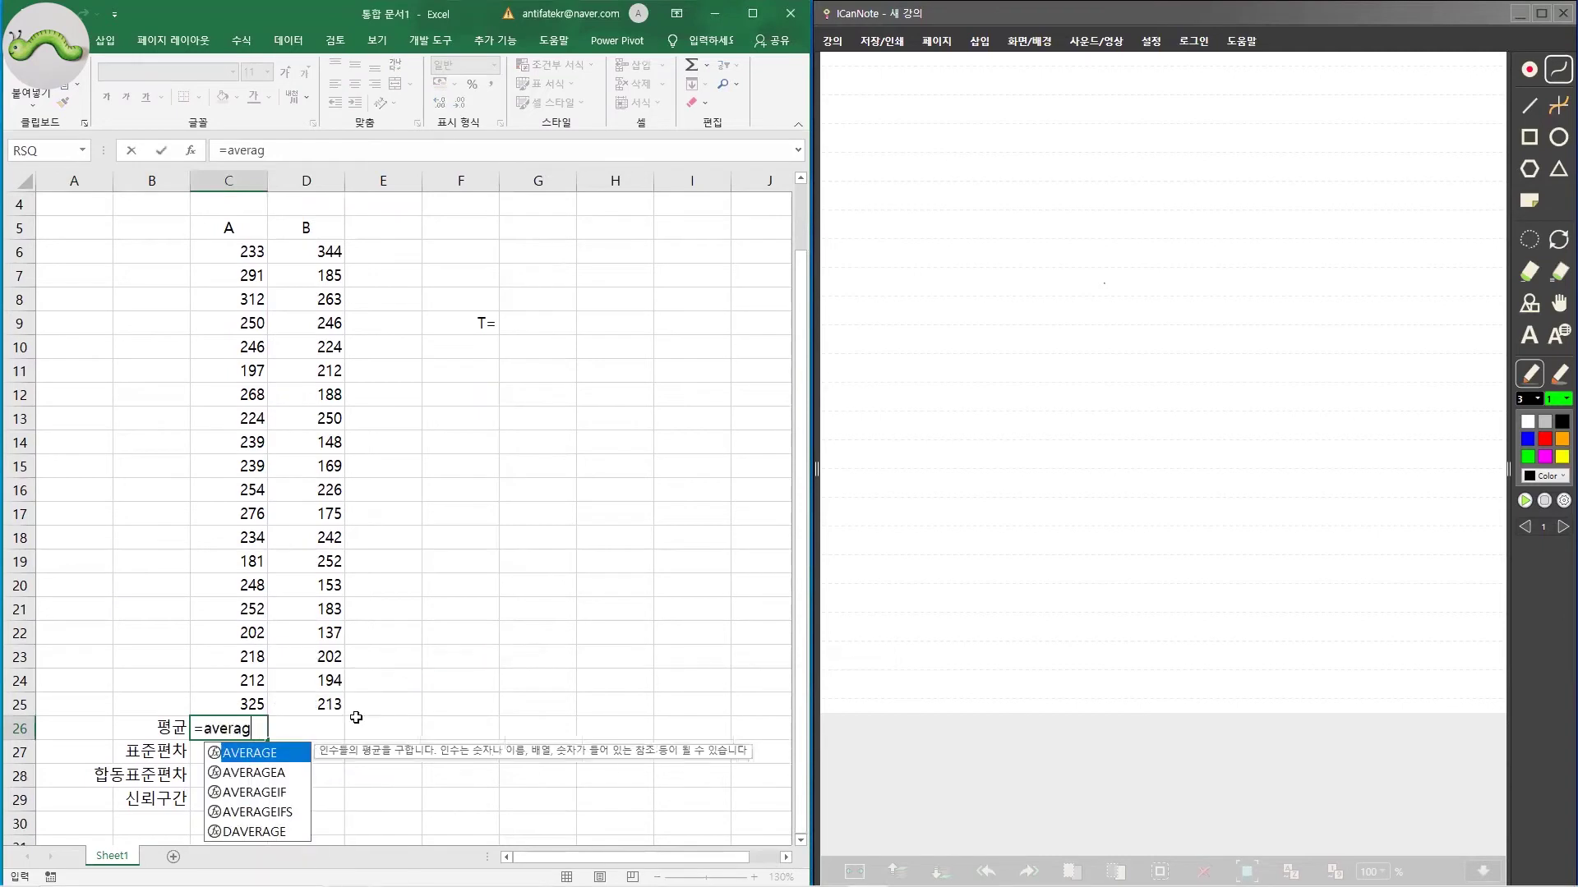
pyautogui.write('e(')
pyautogui.moveTo(238, 252); pyautogui.dragTo(233, 695)
pyautogui.press('Return')
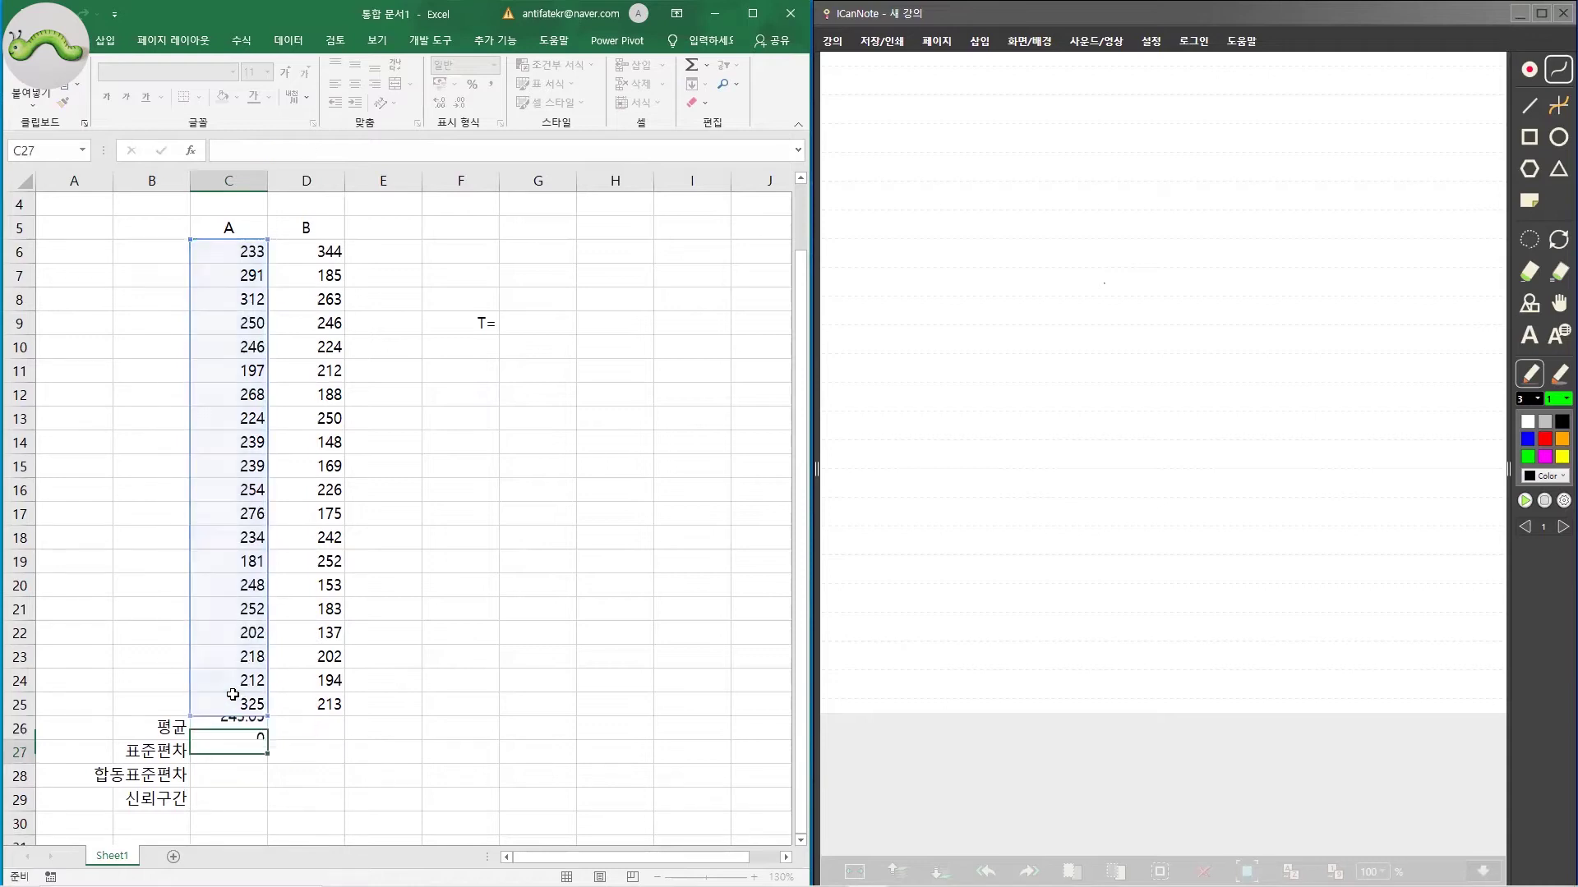
pyautogui.click(259, 728)
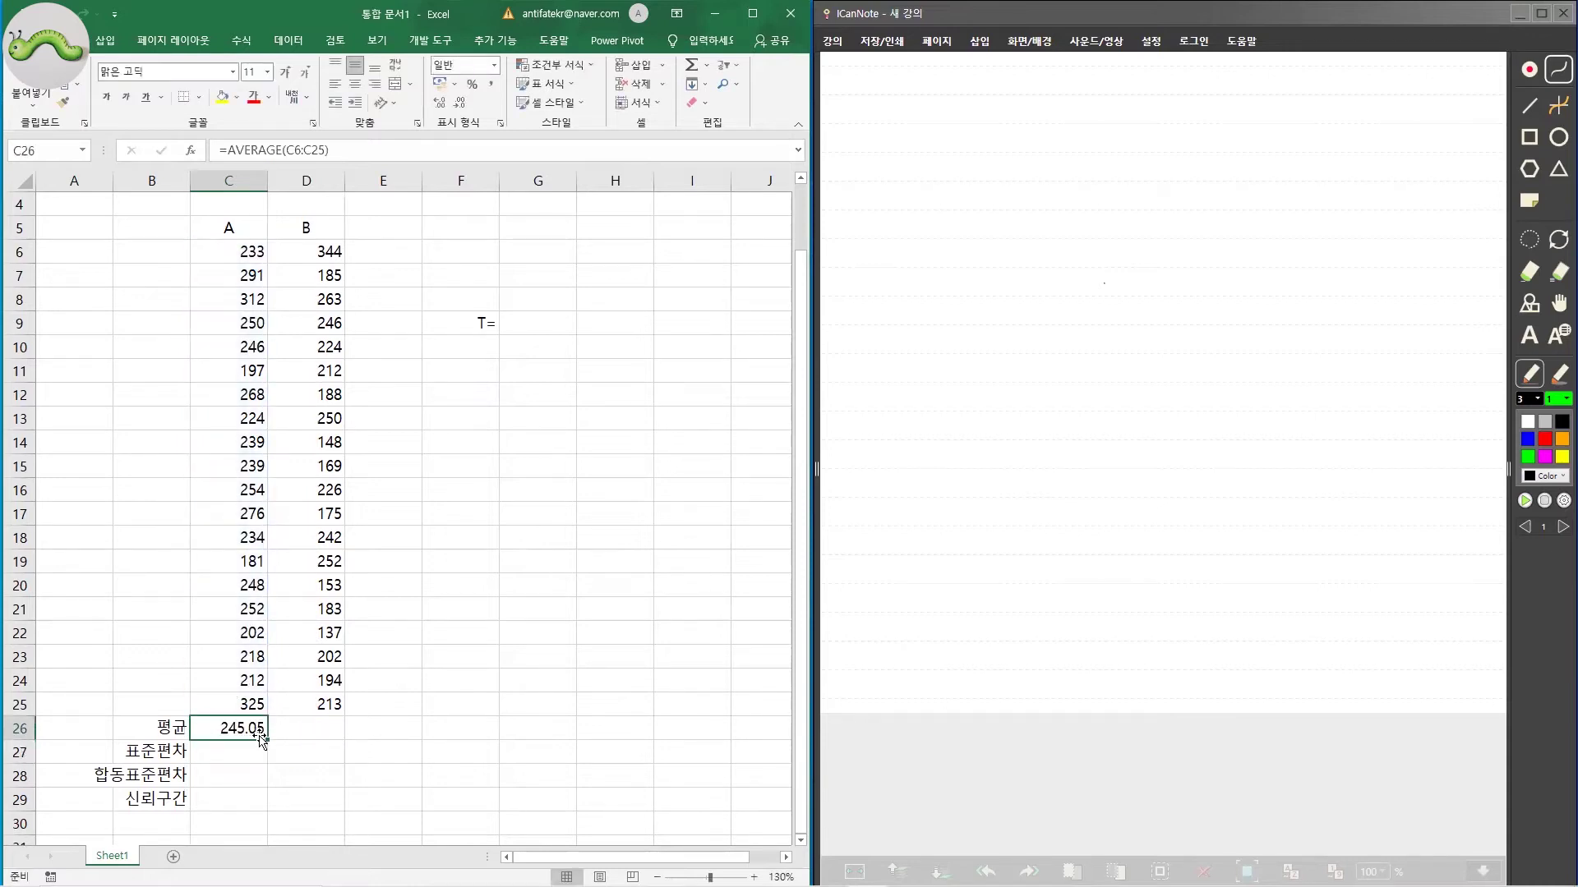
pyautogui.moveTo(266, 740); pyautogui.dragTo(338, 733)
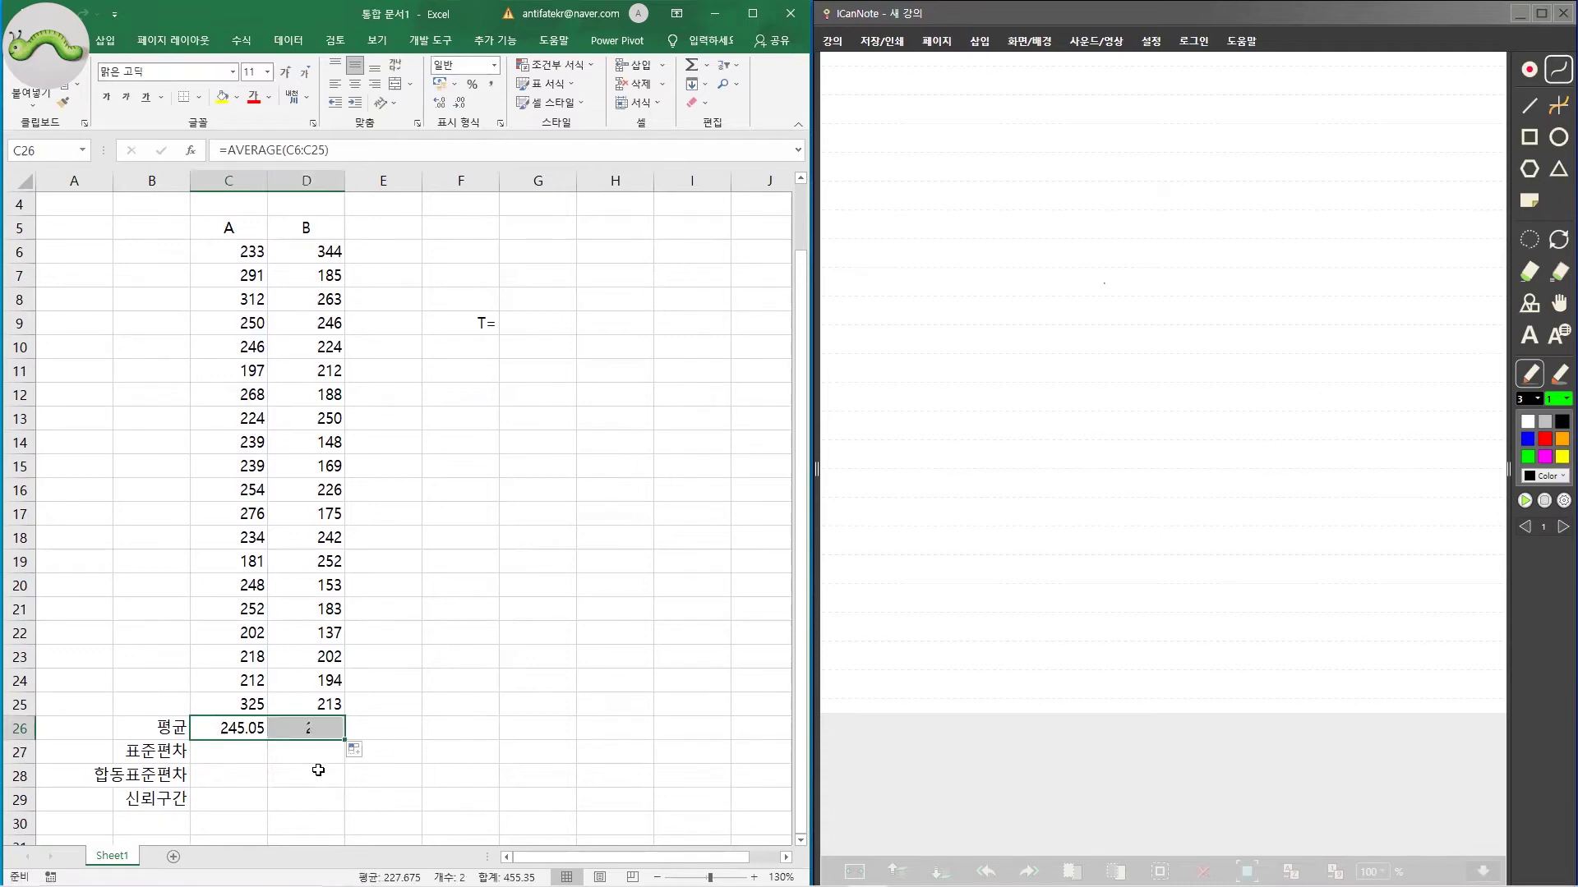
# Step: Enter =STDEV(C6:C25) in C27 and fill it to D27, giving 36.63831 and 48.33991
pyautogui.click(243, 757)
pyautogui.write('=')
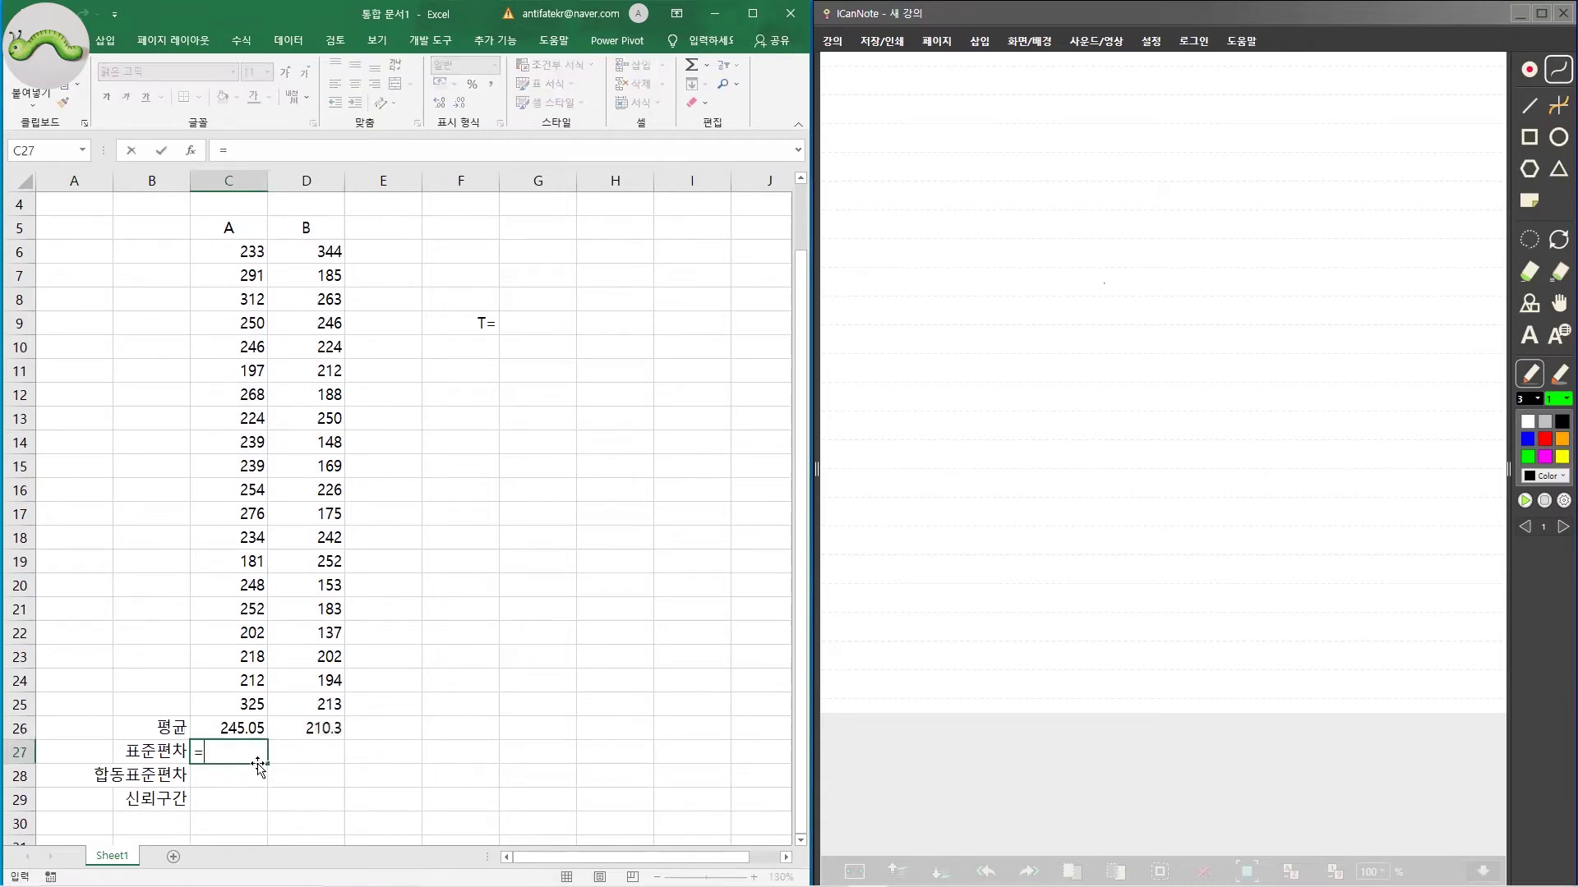
pyautogui.write('stdev(')
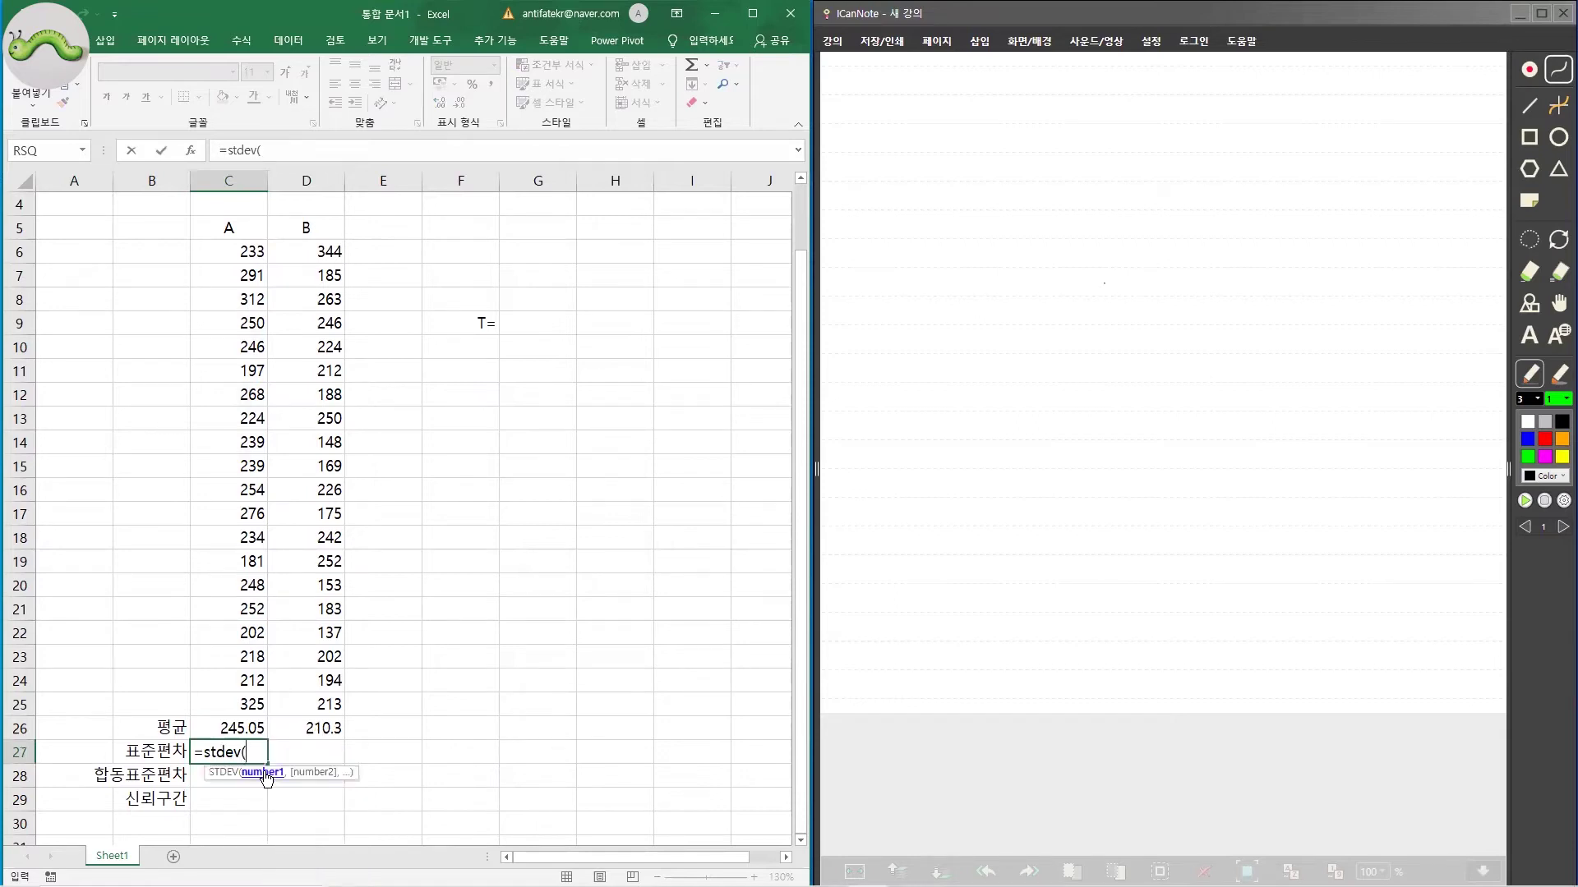
pyautogui.moveTo(246, 254); pyautogui.dragTo(241, 701)
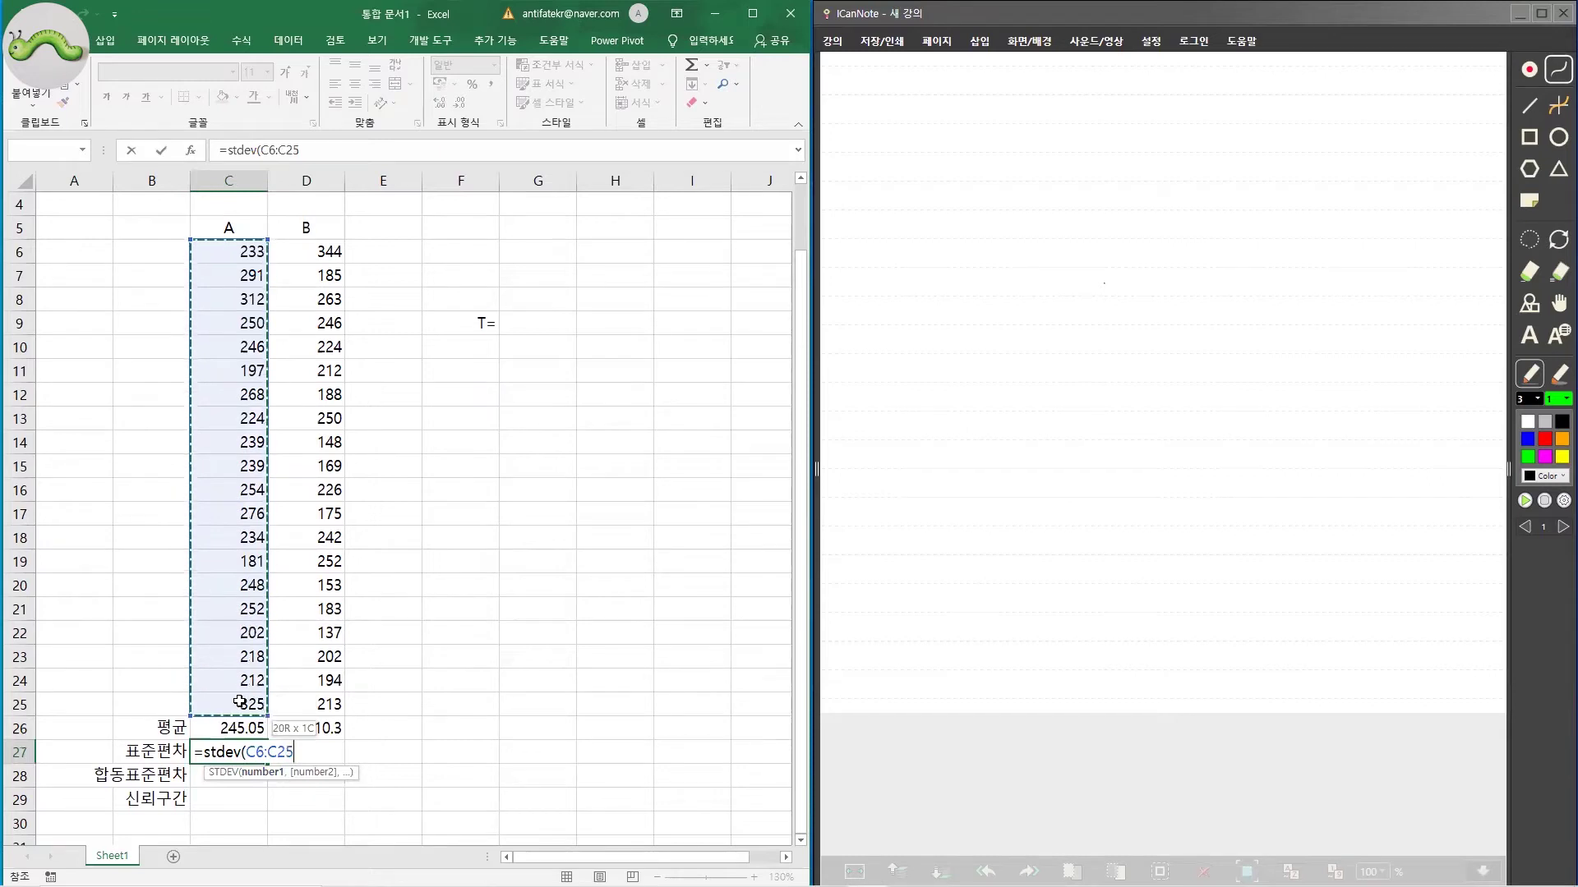
pyautogui.press('Return')
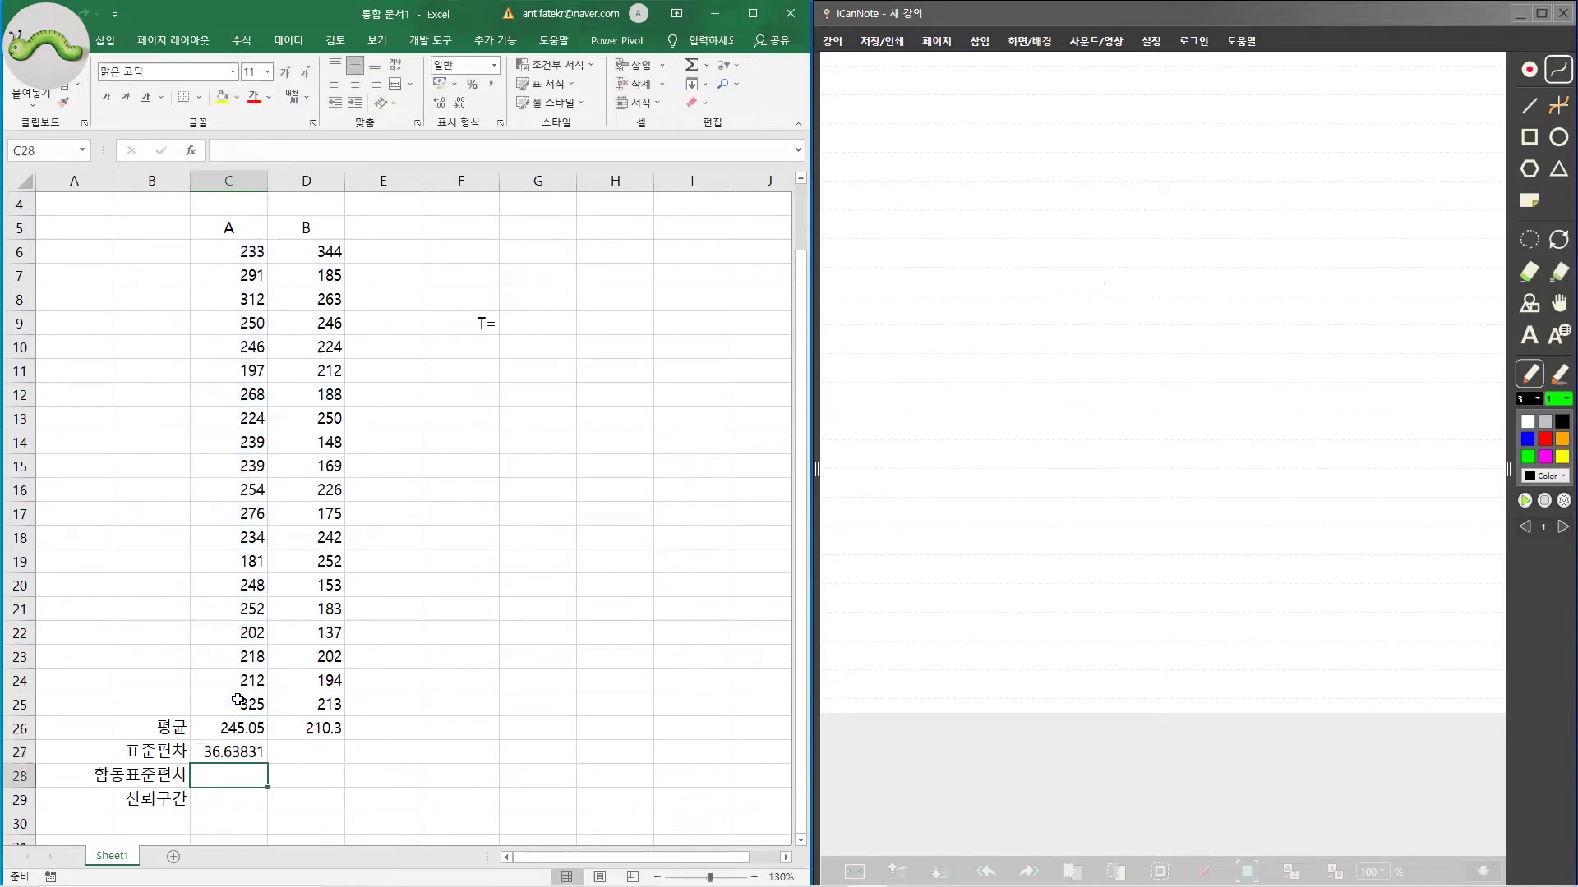
pyautogui.click(252, 755)
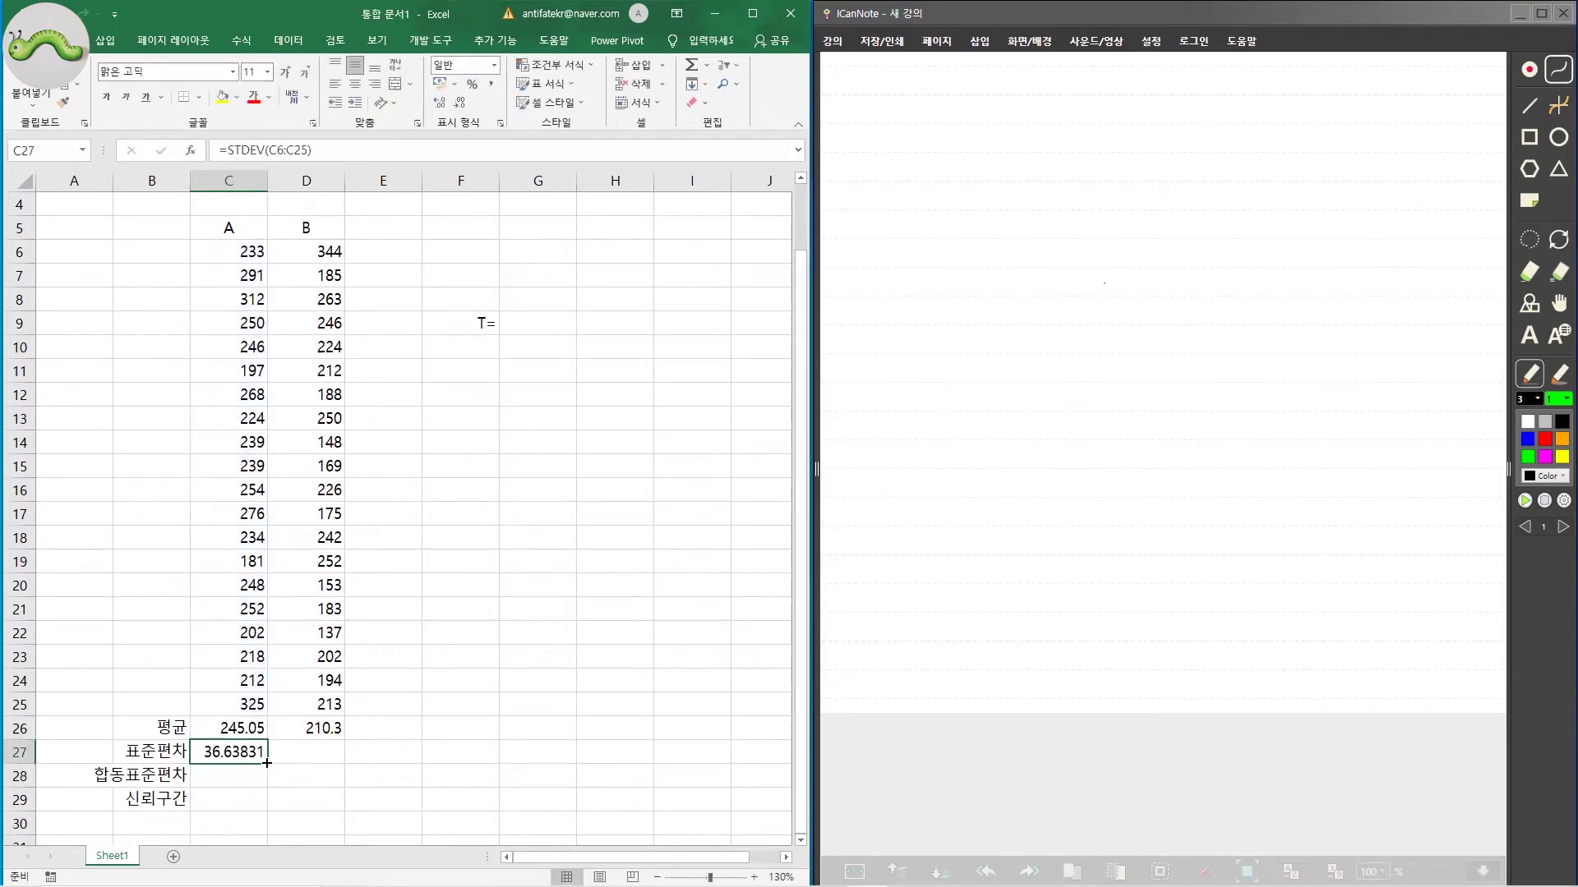
pyautogui.moveTo(267, 764); pyautogui.dragTo(316, 765)
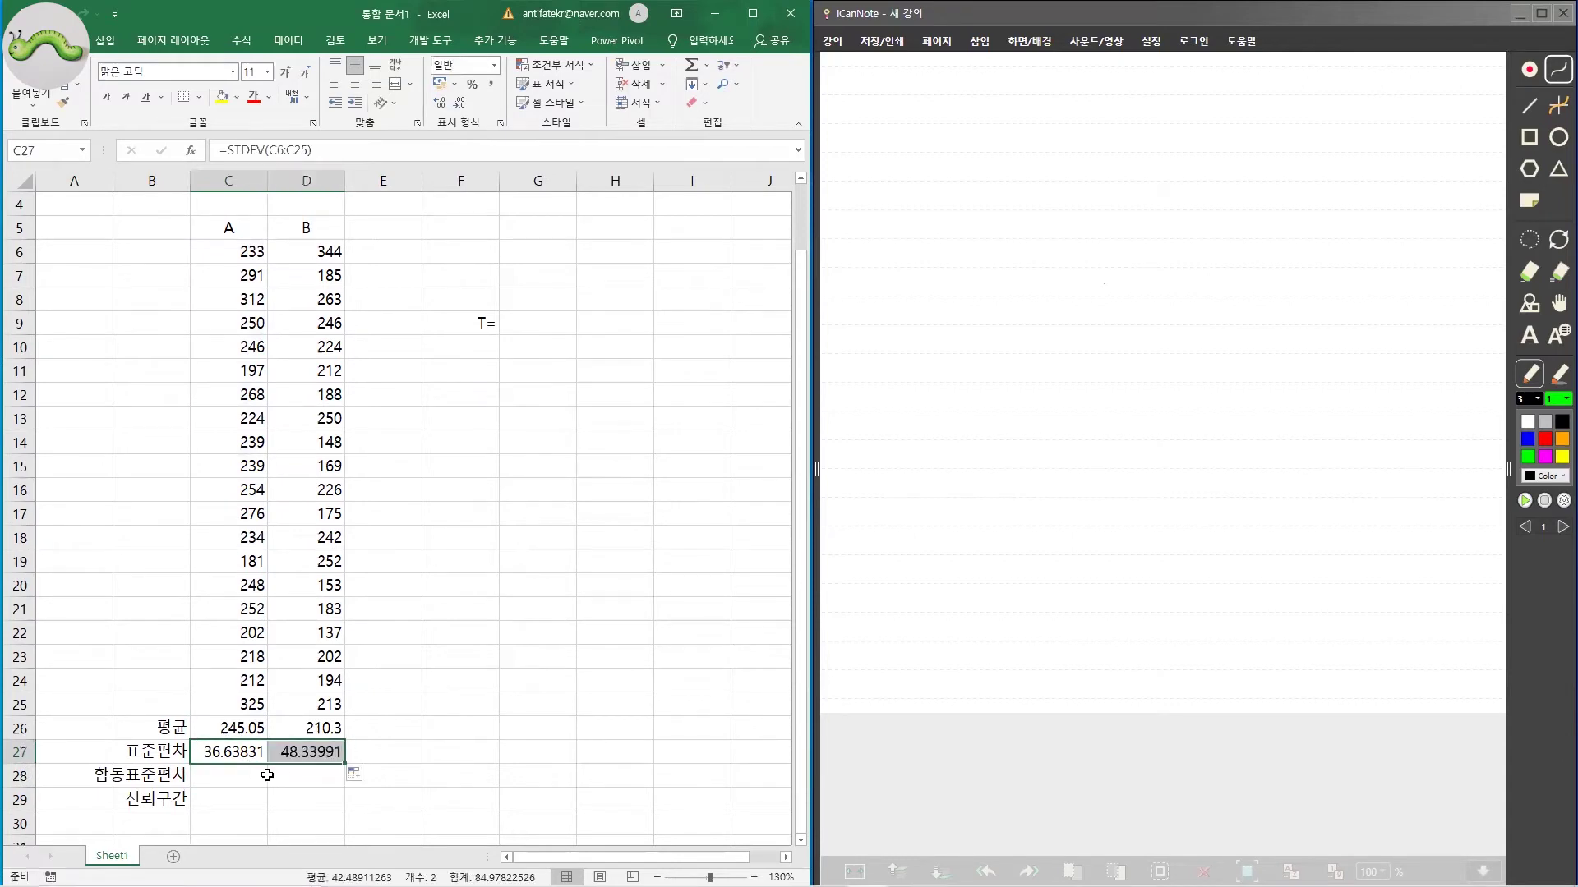
# Step: Check the standard deviation formulas in C27 and D27
pyautogui.click(239, 778)
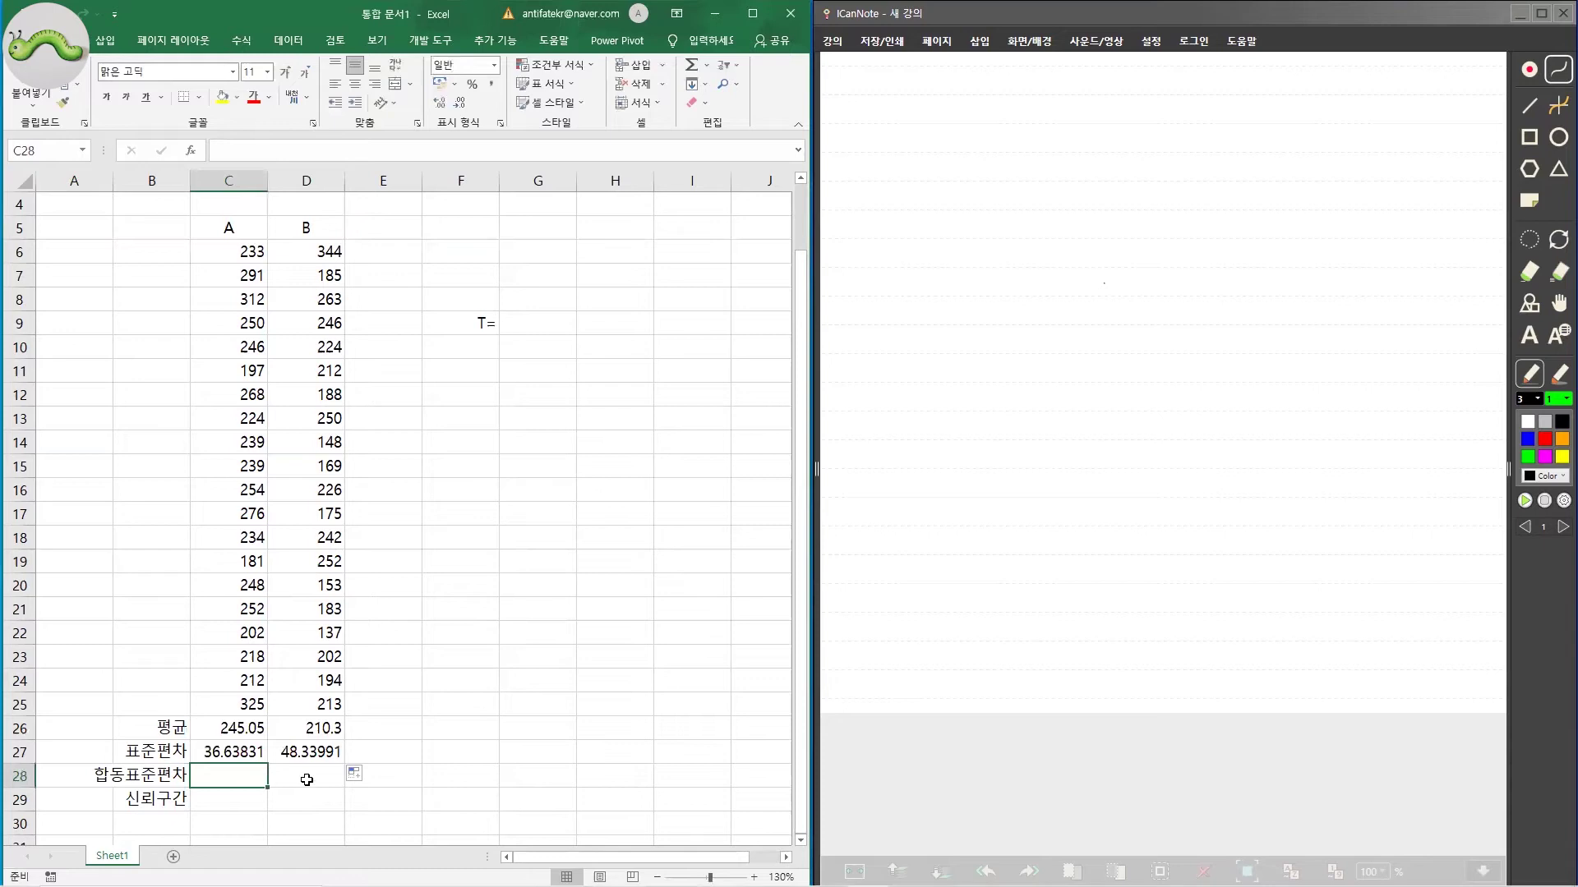
pyautogui.click(314, 754)
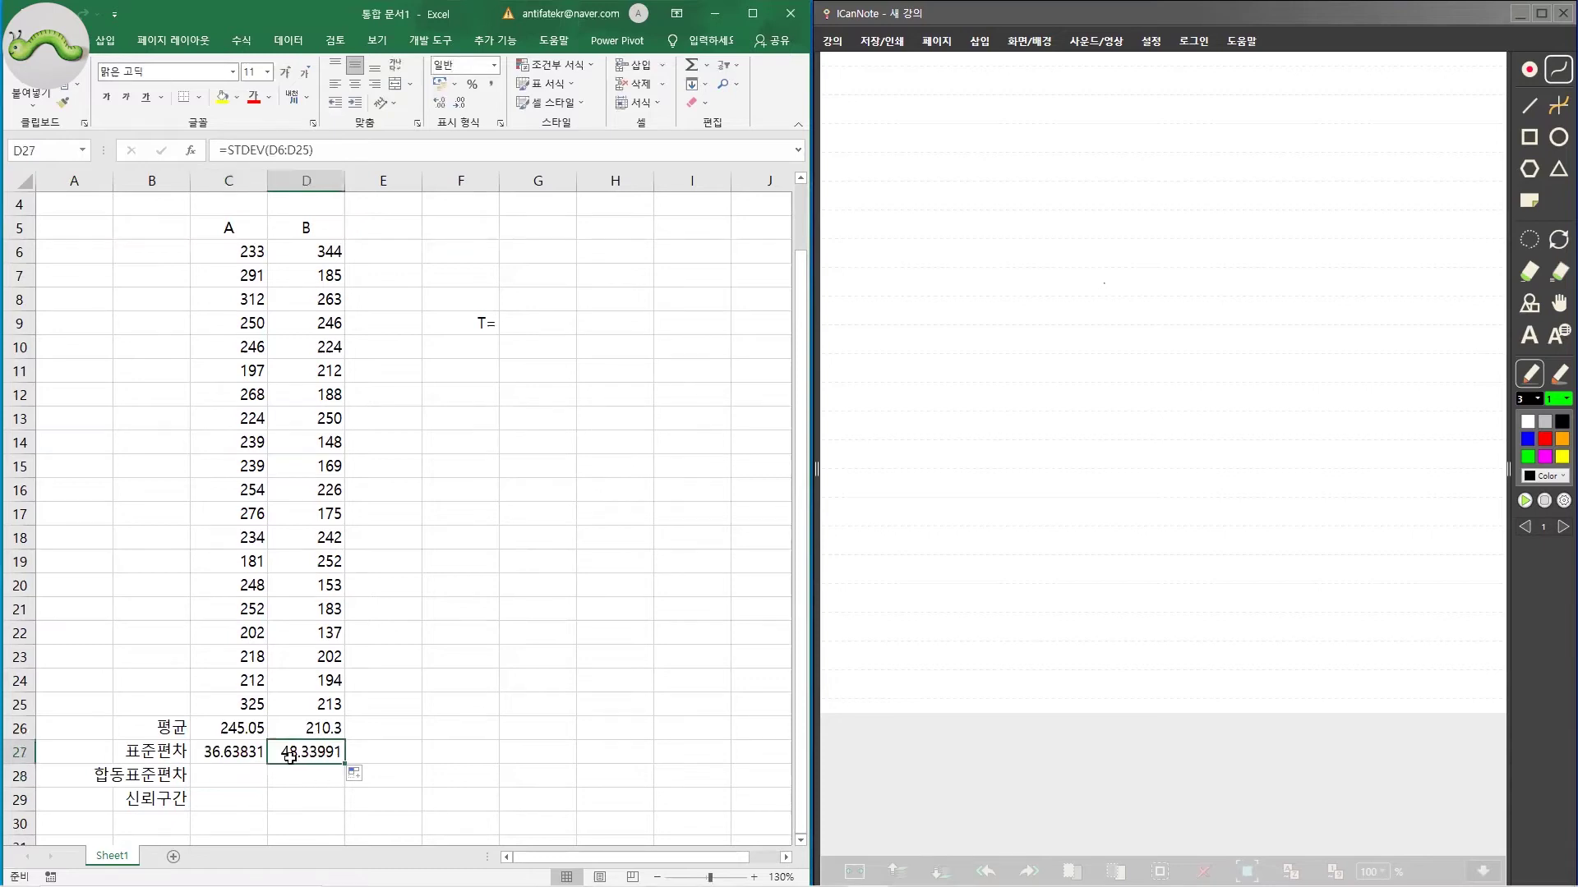
pyautogui.click(243, 752)
pyautogui.click(304, 750)
pyautogui.click(390, 760)
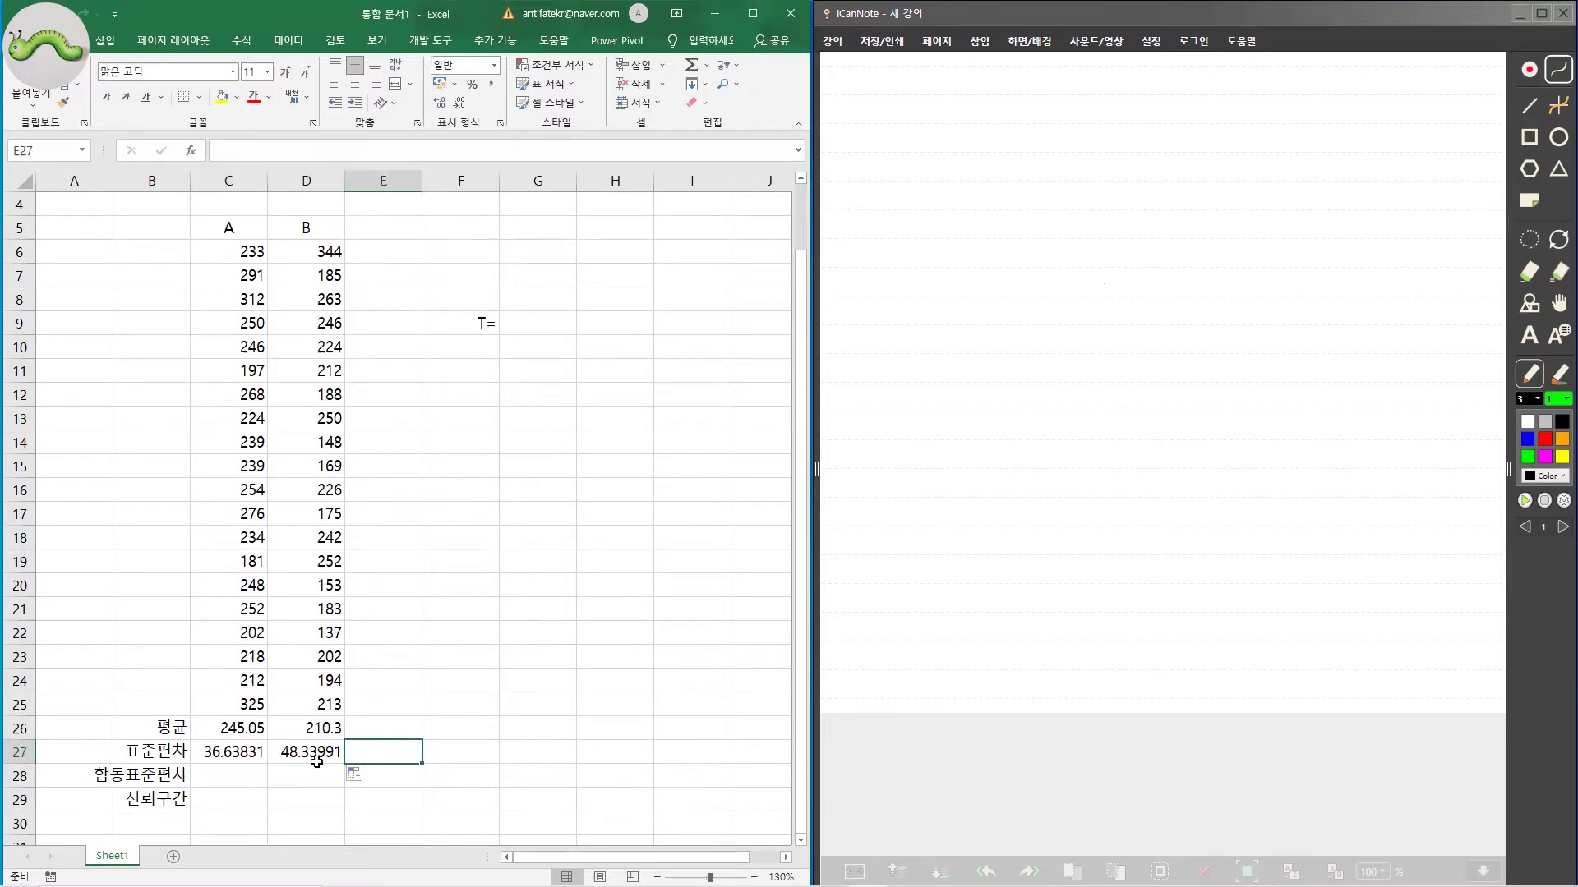
pyautogui.click(224, 752)
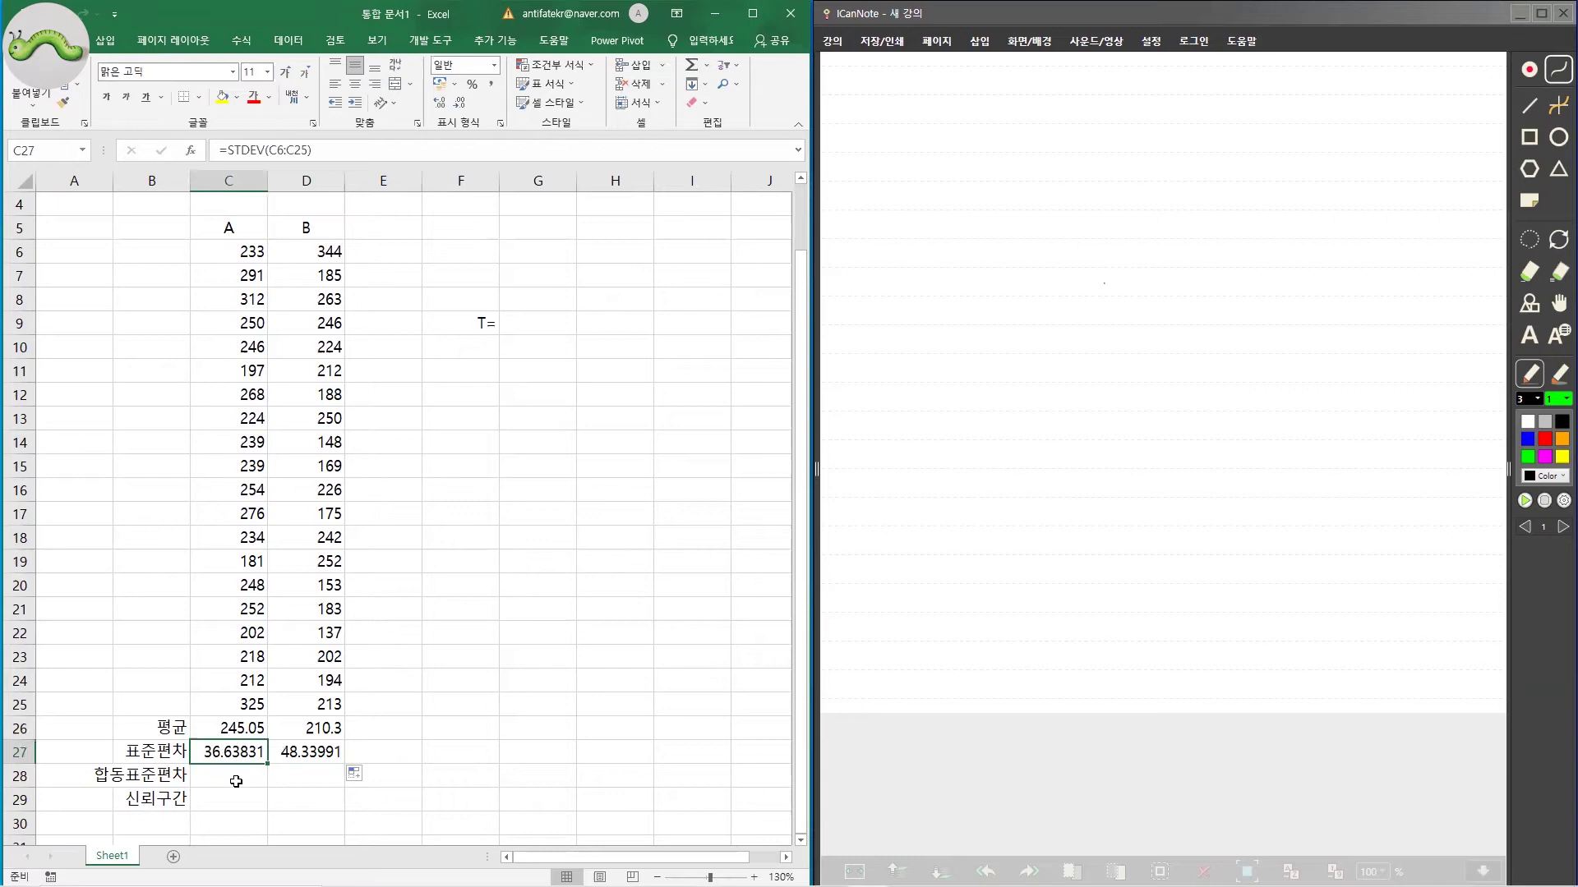
pyautogui.click(236, 782)
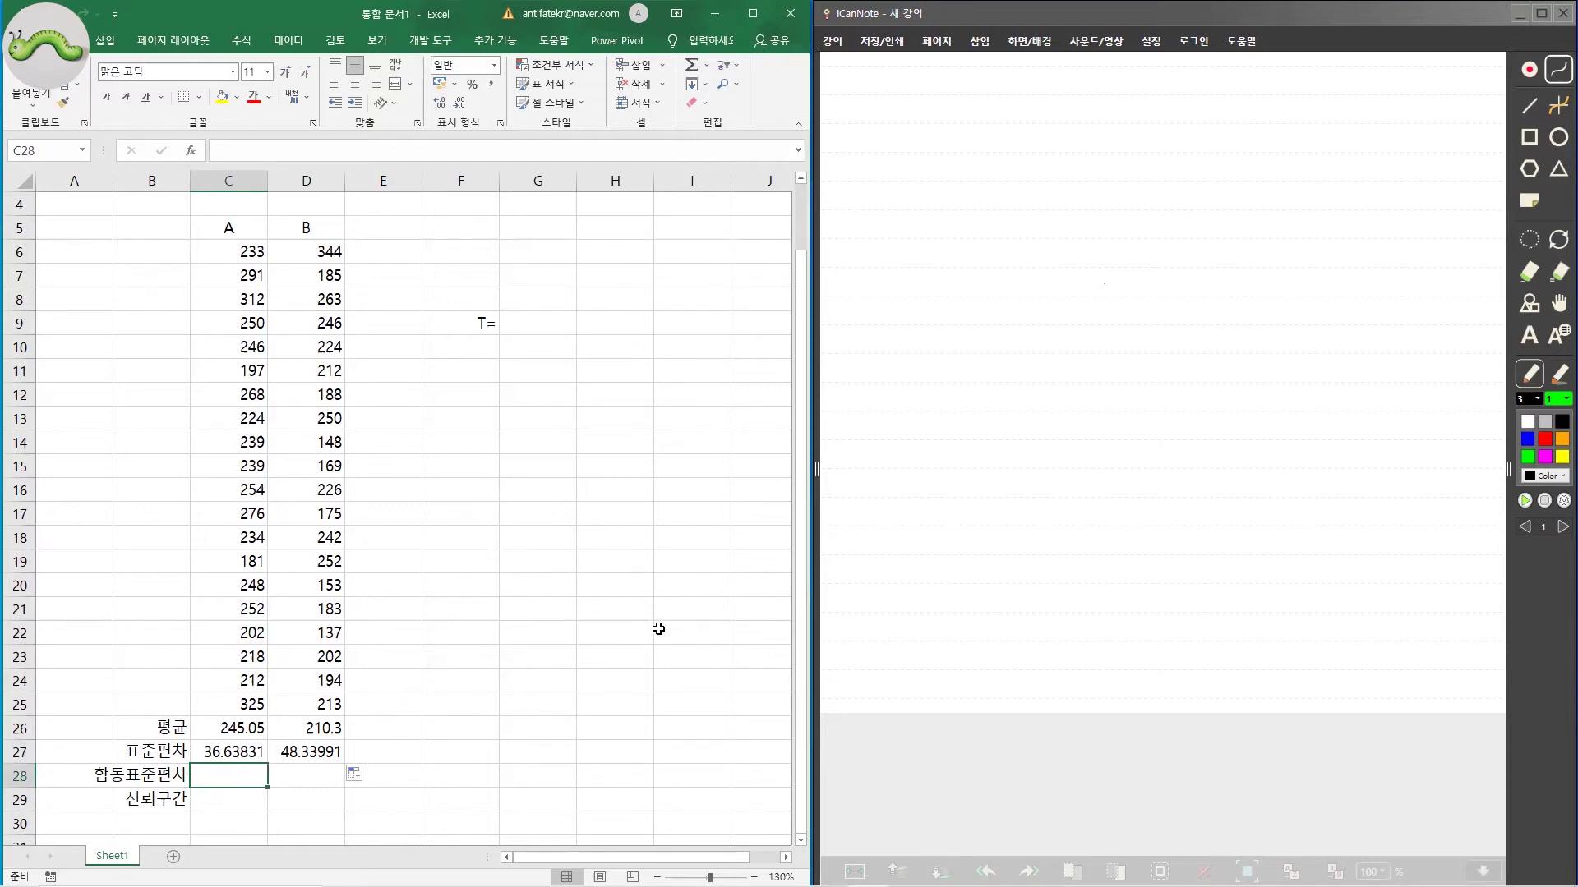
# Step: Handwrite Sp = √Sp² and begin the Sp² line with the (xi−x̄)² term
pyautogui.moveTo(921, 161)
pyautogui.mouseDown()
pyautogui.moveTo(908, 175)
pyautogui.moveTo(934, 182)
pyautogui.mouseUp()
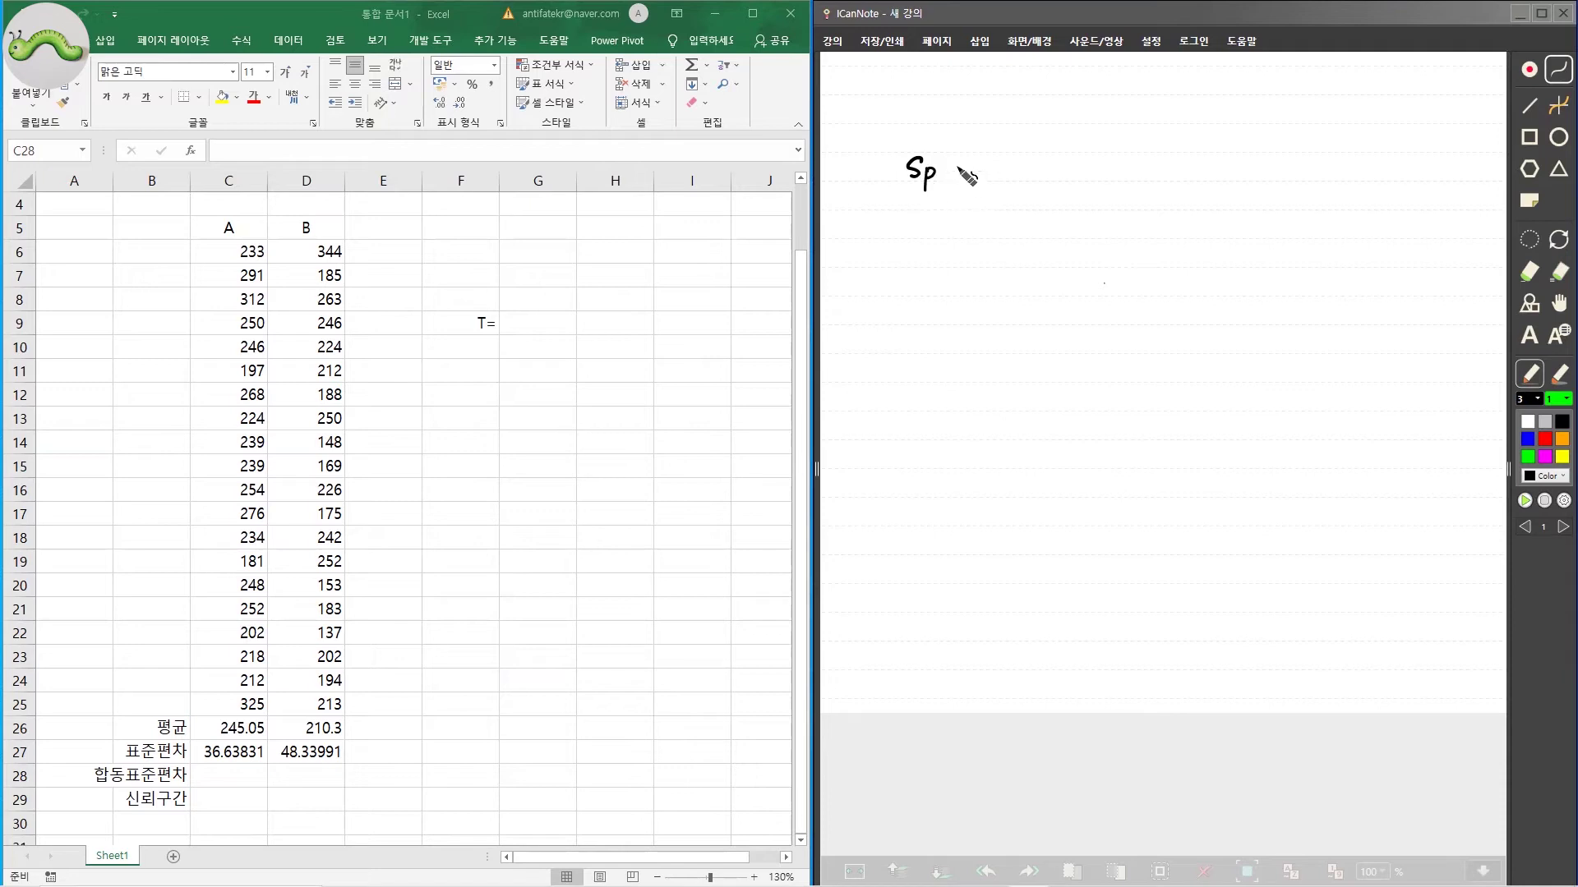
pyautogui.moveTo(945, 164)
pyautogui.mouseDown()
pyautogui.moveTo(997, 189)
pyautogui.moveTo(1024, 165)
pyautogui.moveTo(991, 144)
pyautogui.moveTo(1023, 140)
pyautogui.mouseUp()
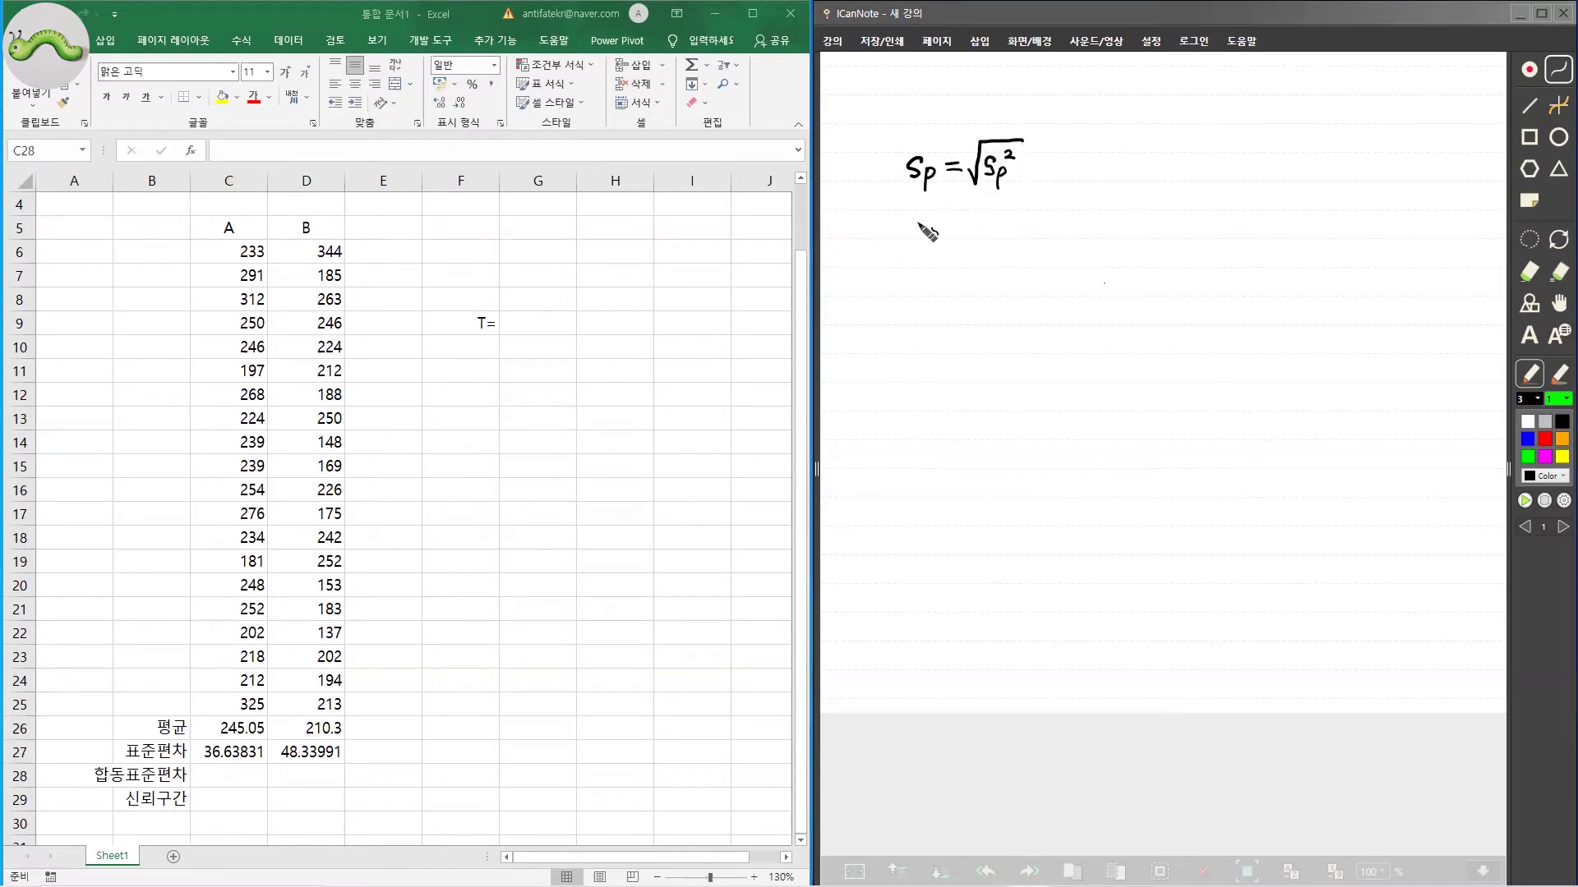
pyautogui.moveTo(918, 222)
pyautogui.mouseDown()
pyautogui.moveTo(907, 240)
pyautogui.moveTo(924, 252)
pyautogui.moveTo(938, 223)
pyautogui.moveTo(961, 237)
pyautogui.mouseUp()
pyautogui.moveTo(1005, 206); pyautogui.dragTo(1019, 220)
pyautogui.moveTo(1019, 205)
pyautogui.mouseDown()
pyautogui.moveTo(1005, 220)
pyautogui.moveTo(1066, 220)
pyautogui.moveTo(1067, 196)
pyautogui.moveTo(1001, 220)
pyautogui.moveTo(1076, 218)
pyautogui.moveTo(1094, 201)
pyautogui.mouseUp()
# Step: Add the Σ signs, + Σ(Yi−Ȳ)², the fraction bar and the n₁+n₂−2 denominator
pyautogui.moveTo(984, 202); pyautogui.dragTo(984, 220)
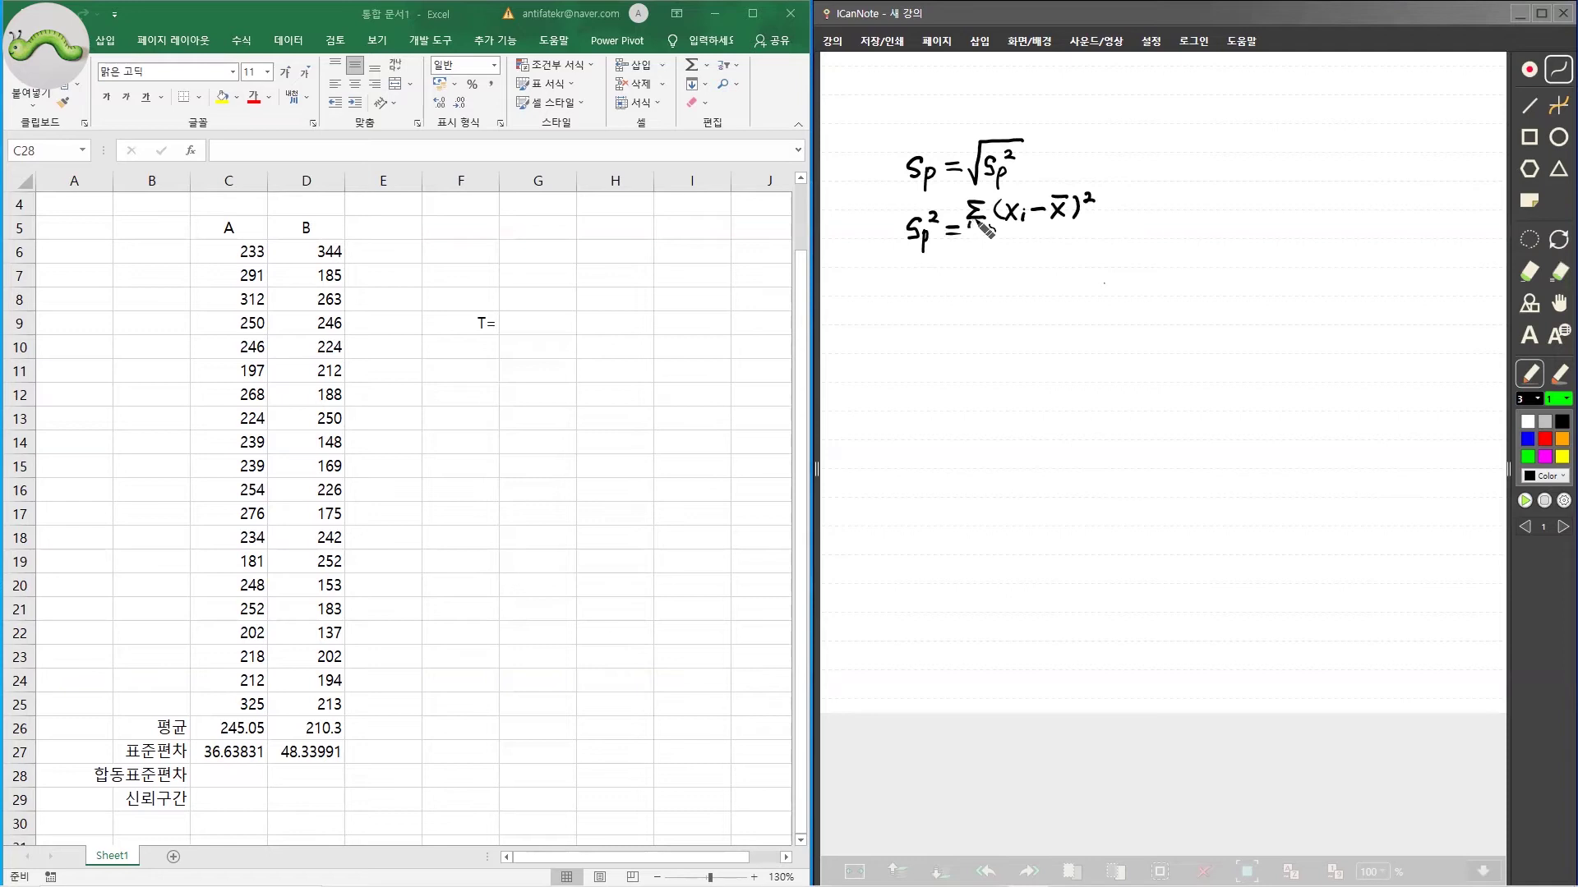
pyautogui.moveTo(978, 224); pyautogui.dragTo(984, 198)
pyautogui.moveTo(1096, 207)
pyautogui.mouseDown()
pyautogui.moveTo(1124, 225)
pyautogui.moveTo(1145, 191)
pyautogui.moveTo(1156, 216)
pyautogui.moveTo(1208, 218)
pyautogui.moveTo(1216, 194)
pyautogui.moveTo(1224, 212)
pyautogui.moveTo(1238, 196)
pyautogui.mouseUp()
pyautogui.click(1223, 208)
pyautogui.moveTo(970, 237); pyautogui.dragTo(1242, 230)
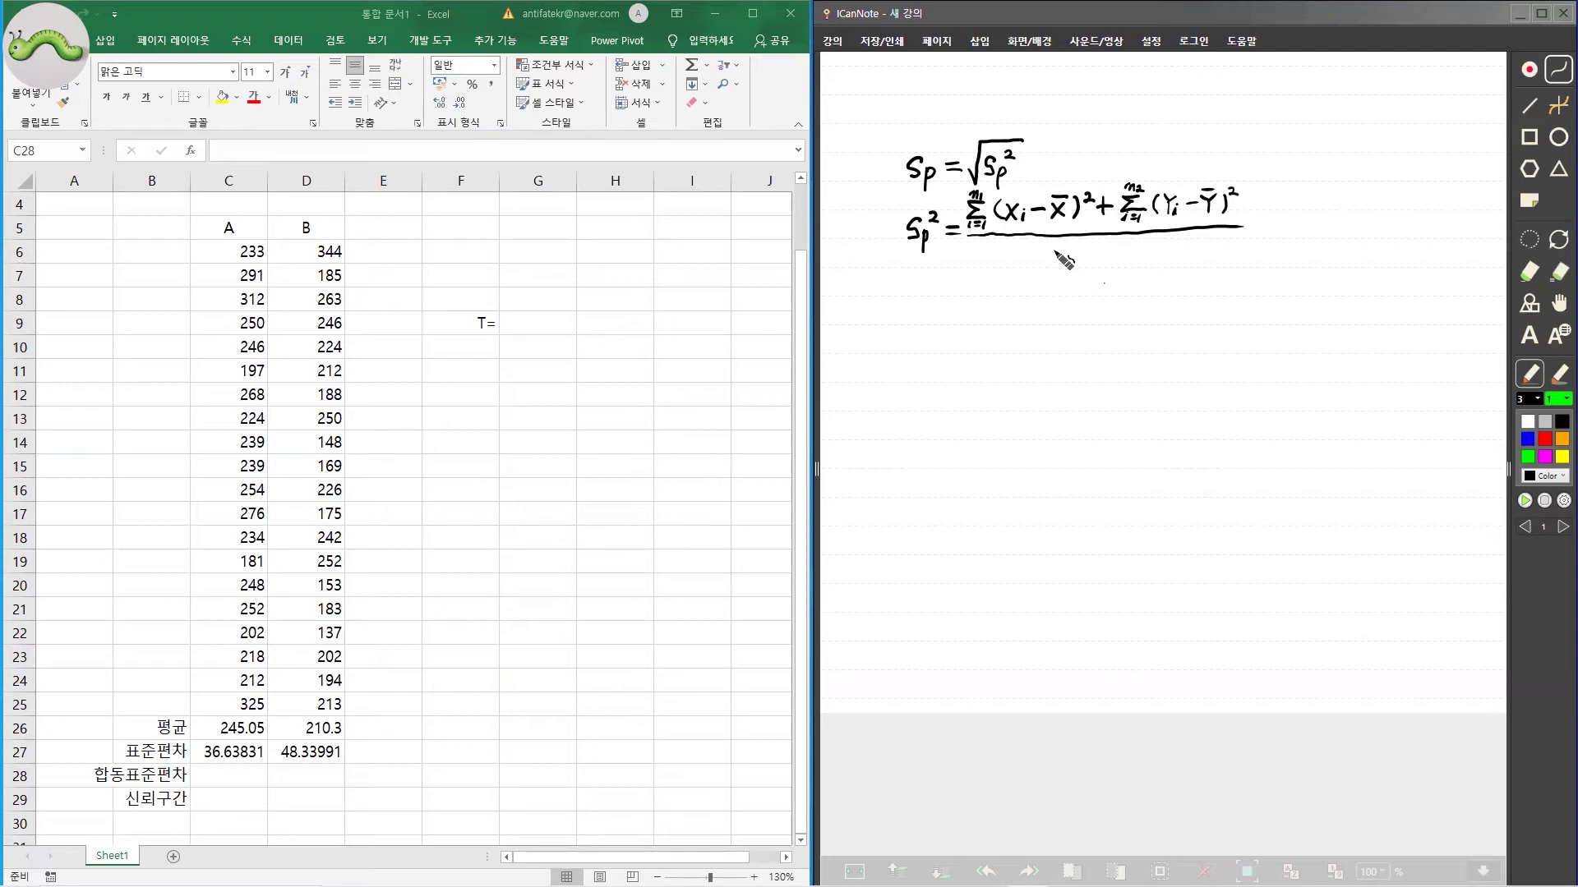
pyautogui.moveTo(1047, 245); pyautogui.dragTo(1147, 258)
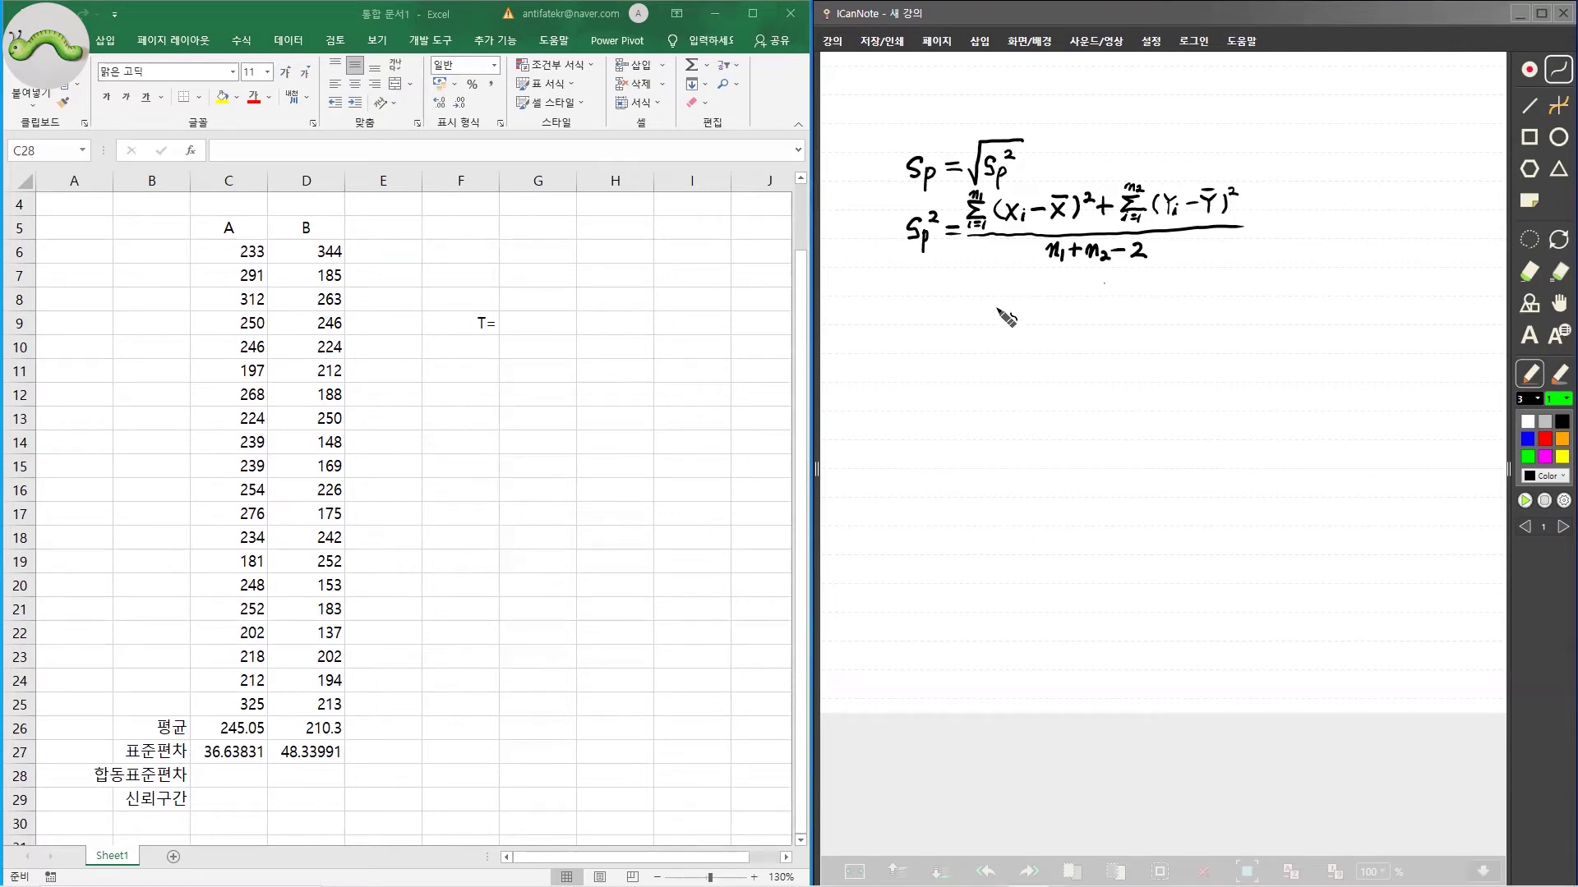
# Step: Handwrite = ((n₁−1)S₁² + (n₂−1)S₂²)/(n₁+n₂−2) beneath the Sp² equation
pyautogui.moveTo(950, 306); pyautogui.dragTo(955, 312)
pyautogui.moveTo(982, 291)
pyautogui.mouseDown()
pyautogui.moveTo(977, 310)
pyautogui.moveTo(1054, 306)
pyautogui.moveTo(1067, 289)
pyautogui.moveTo(1102, 307)
pyautogui.mouseUp()
pyautogui.moveTo(1124, 293)
pyautogui.mouseDown()
pyautogui.moveTo(1195, 304)
pyautogui.moveTo(1196, 286)
pyautogui.mouseUp()
pyautogui.moveTo(972, 312); pyautogui.dragTo(1213, 309)
pyautogui.moveTo(1044, 334); pyautogui.dragTo(1140, 334)
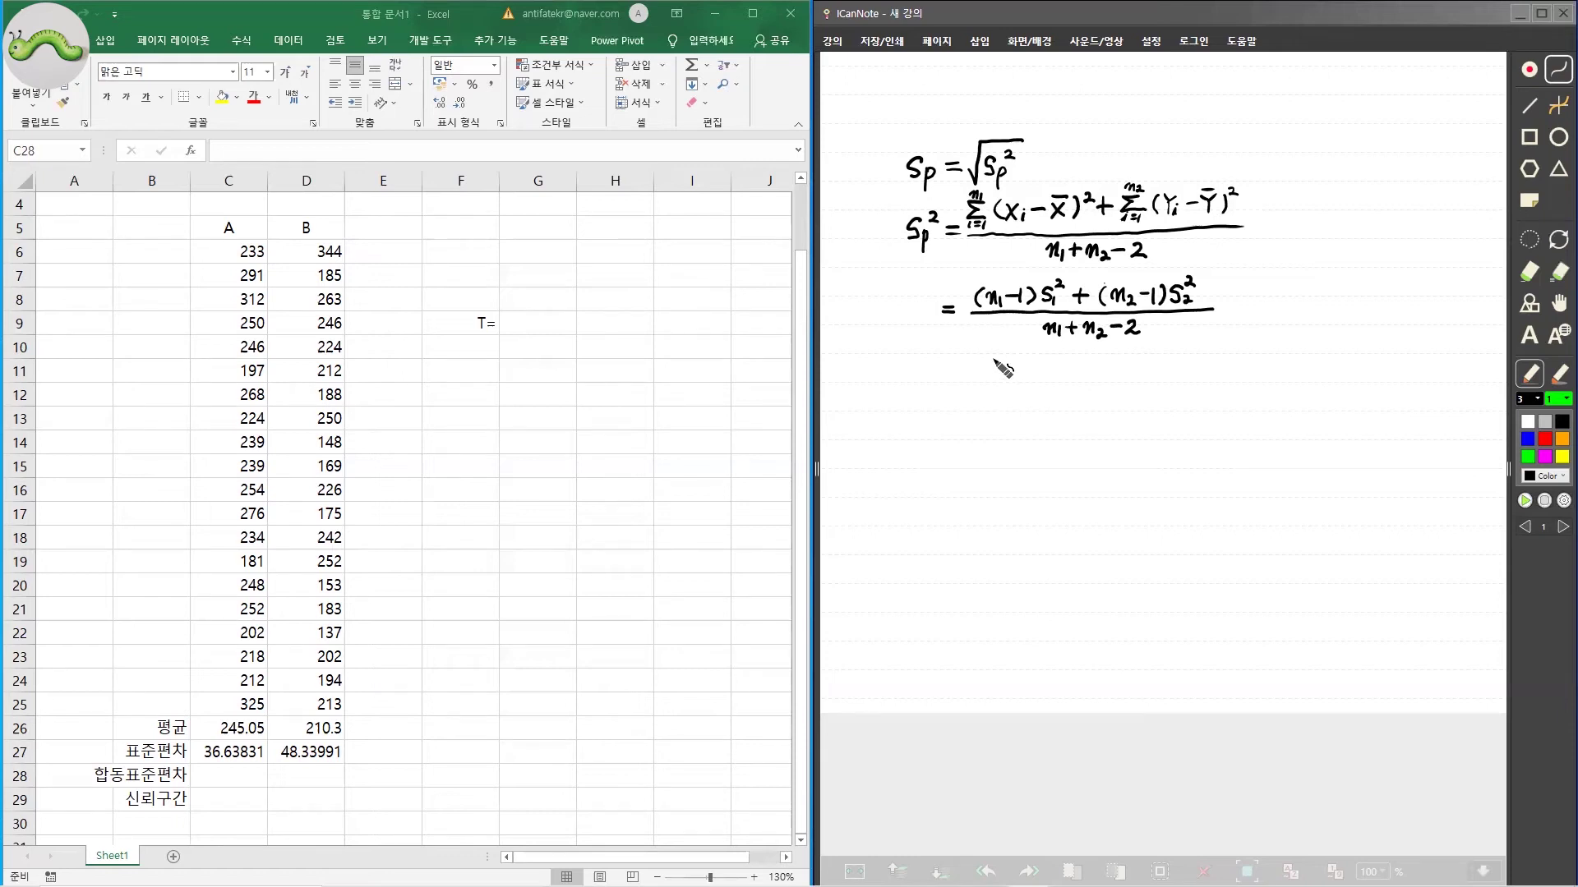
# Step: Enter the pooled variance =(19*C27^2+19*D27^2)/38 in C28
pyautogui.click(240, 781)
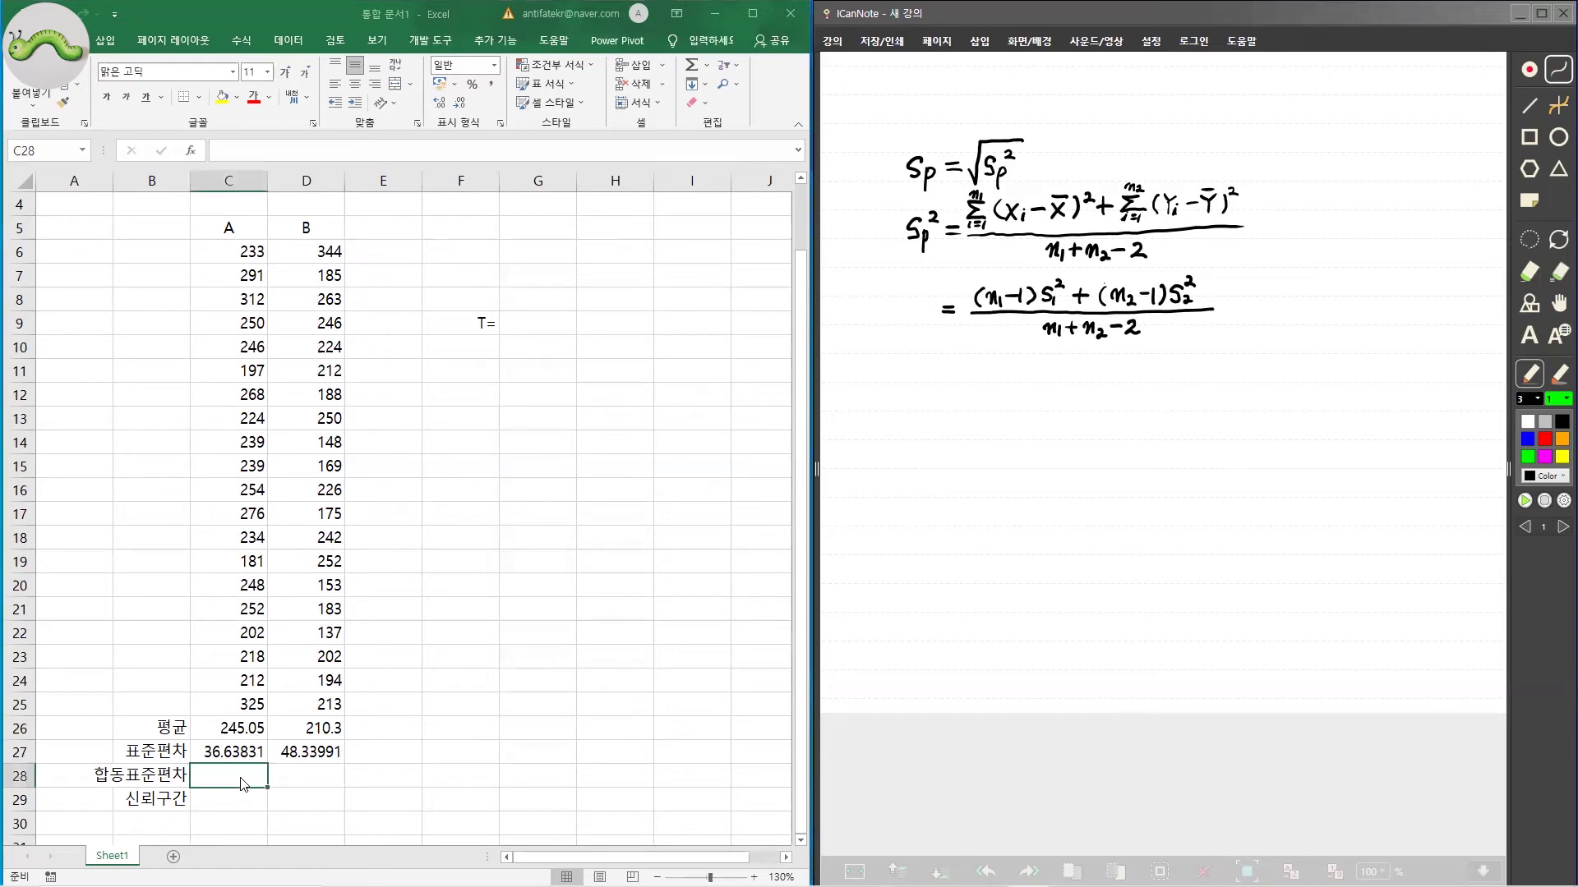
pyautogui.write('=')
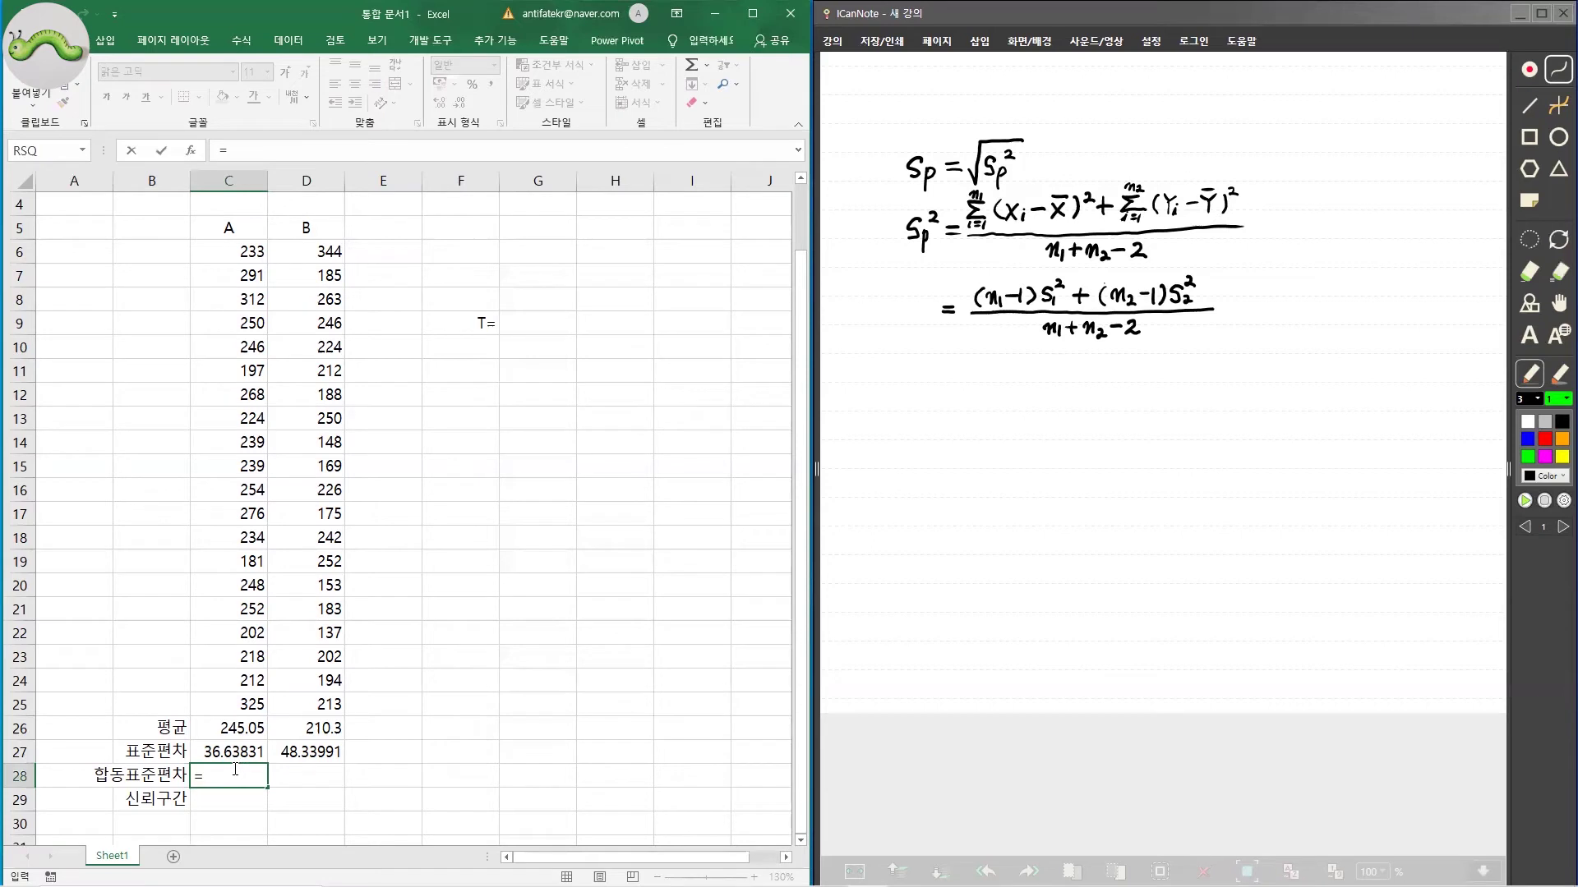
pyautogui.write('(')
pyautogui.write('19*')
pyautogui.click(231, 753)
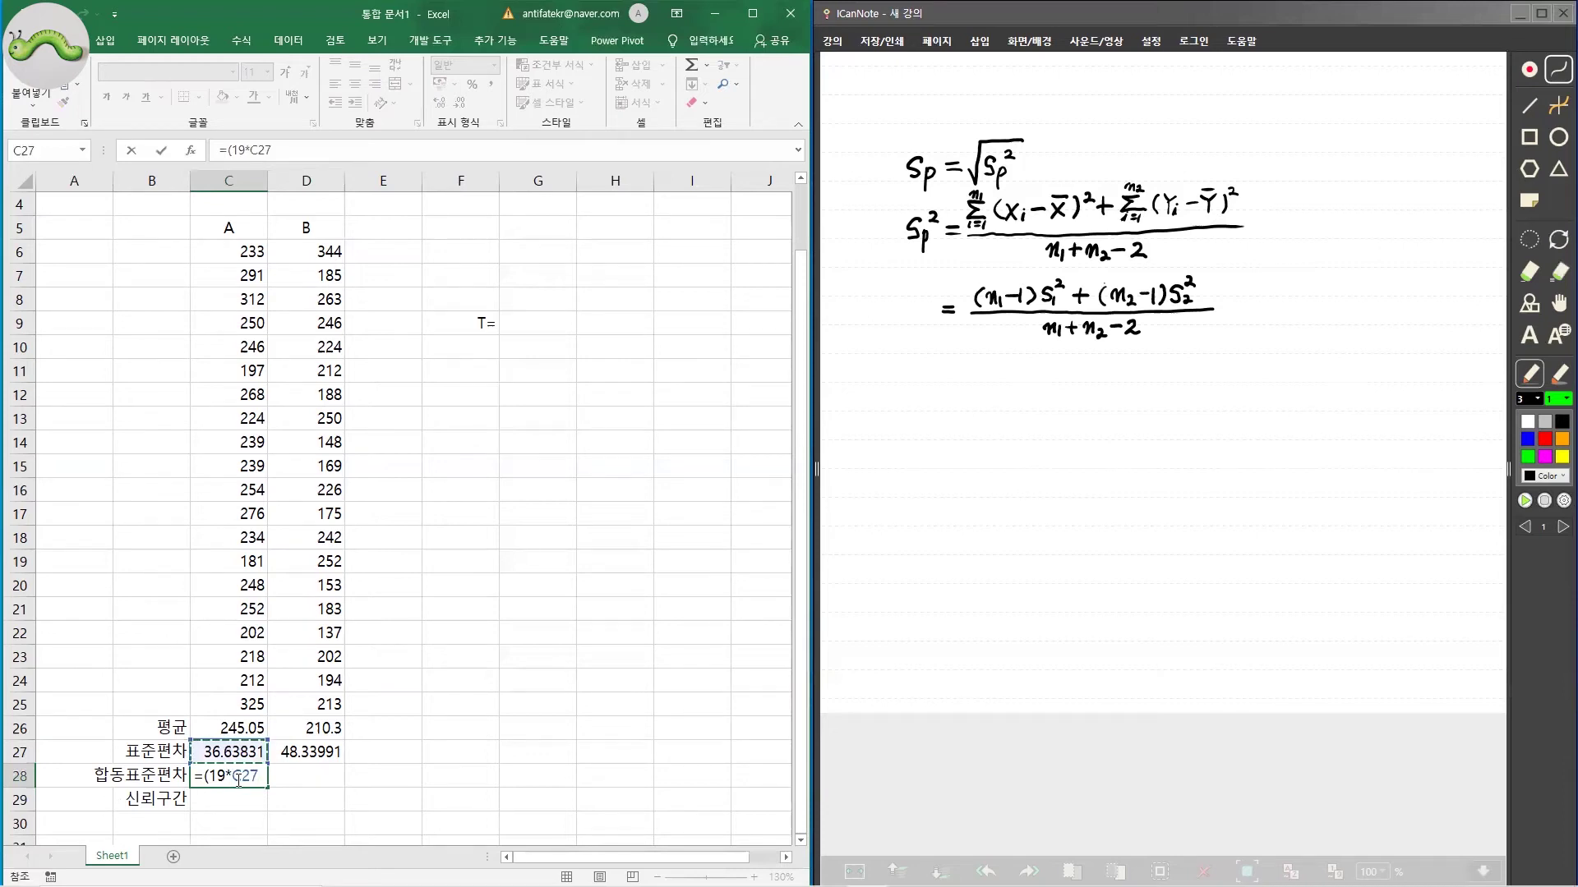
pyautogui.write('^2')
pyautogui.write('*')
pyautogui.click(297, 750)
pyautogui.write('^2)/')
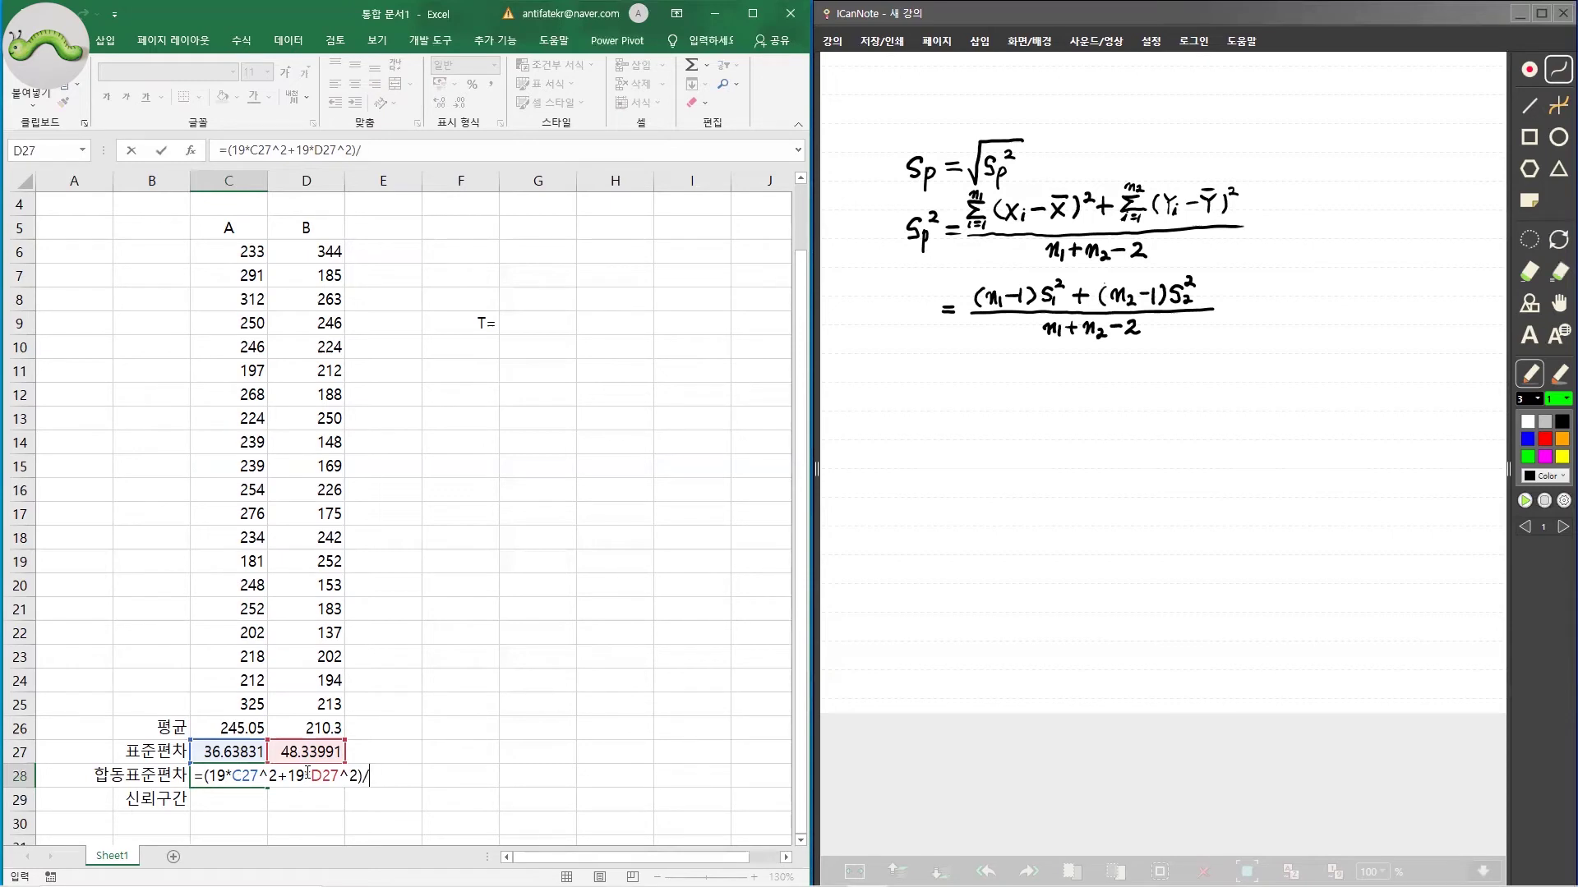
pyautogui.write('38')
pyautogui.press('Return')
pyautogui.click(233, 774)
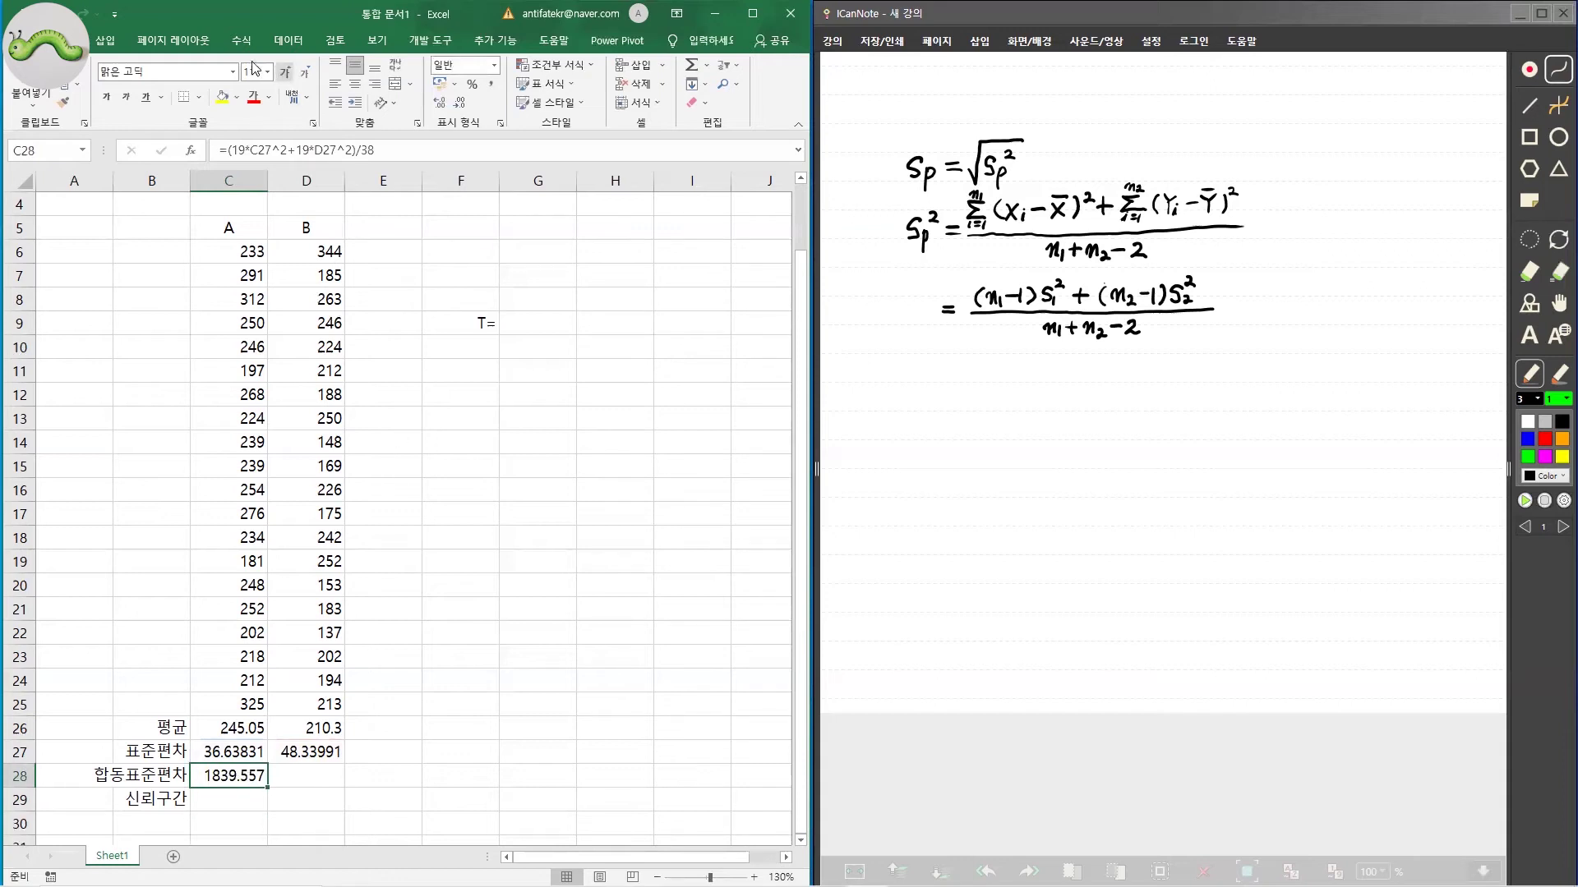
# Step: Wrap C28's formula in SQRT( ) so it shows pooled standard deviation 42.89005
pyautogui.click(224, 151)
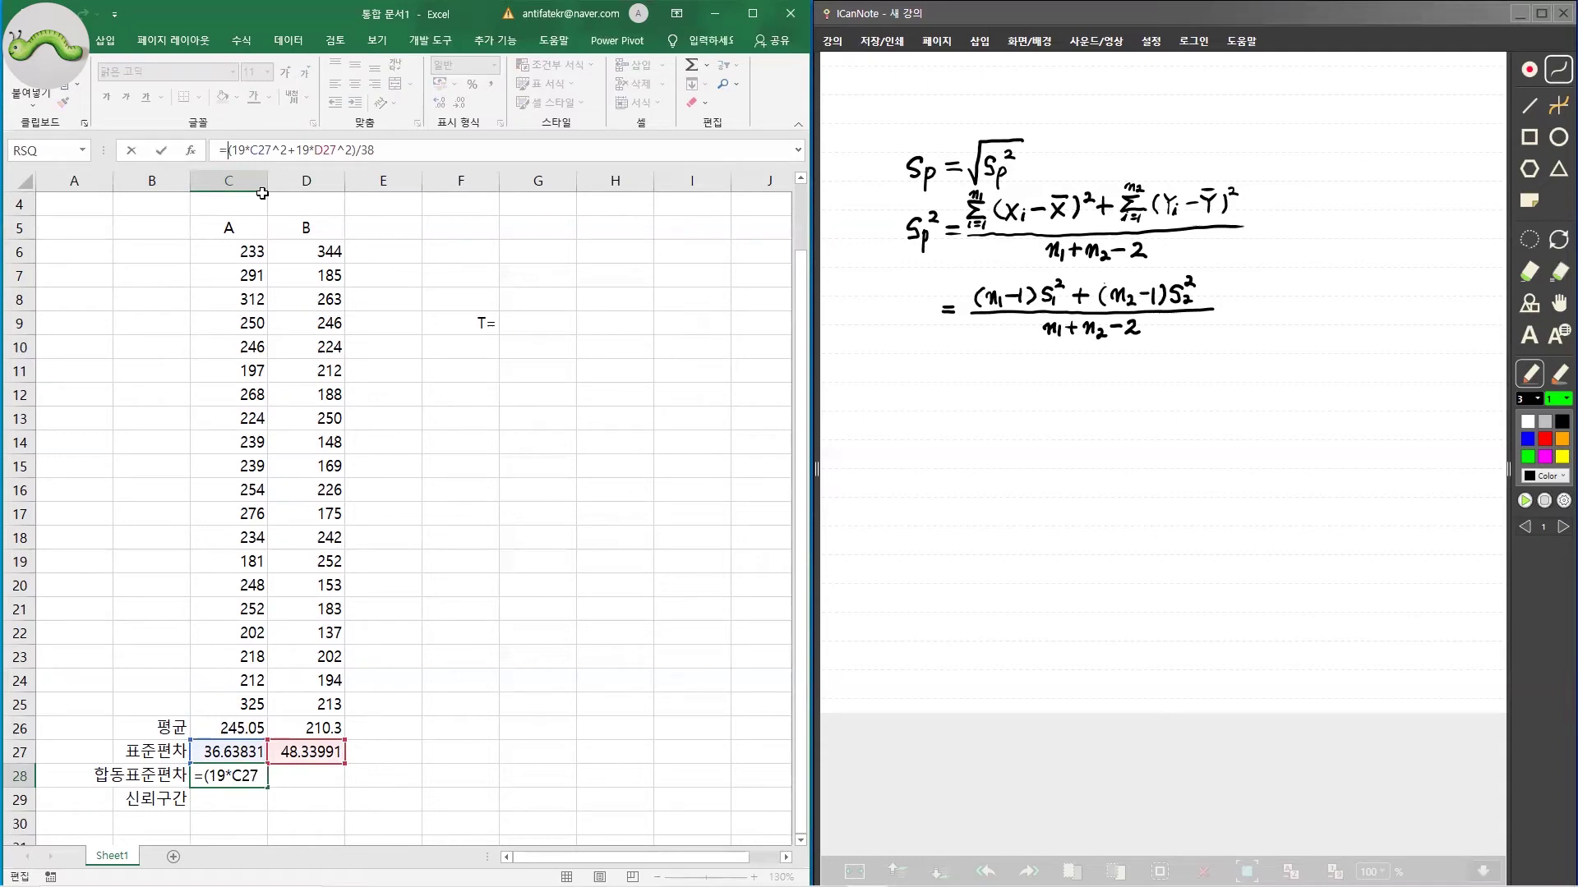
pyautogui.write('sqrt(')
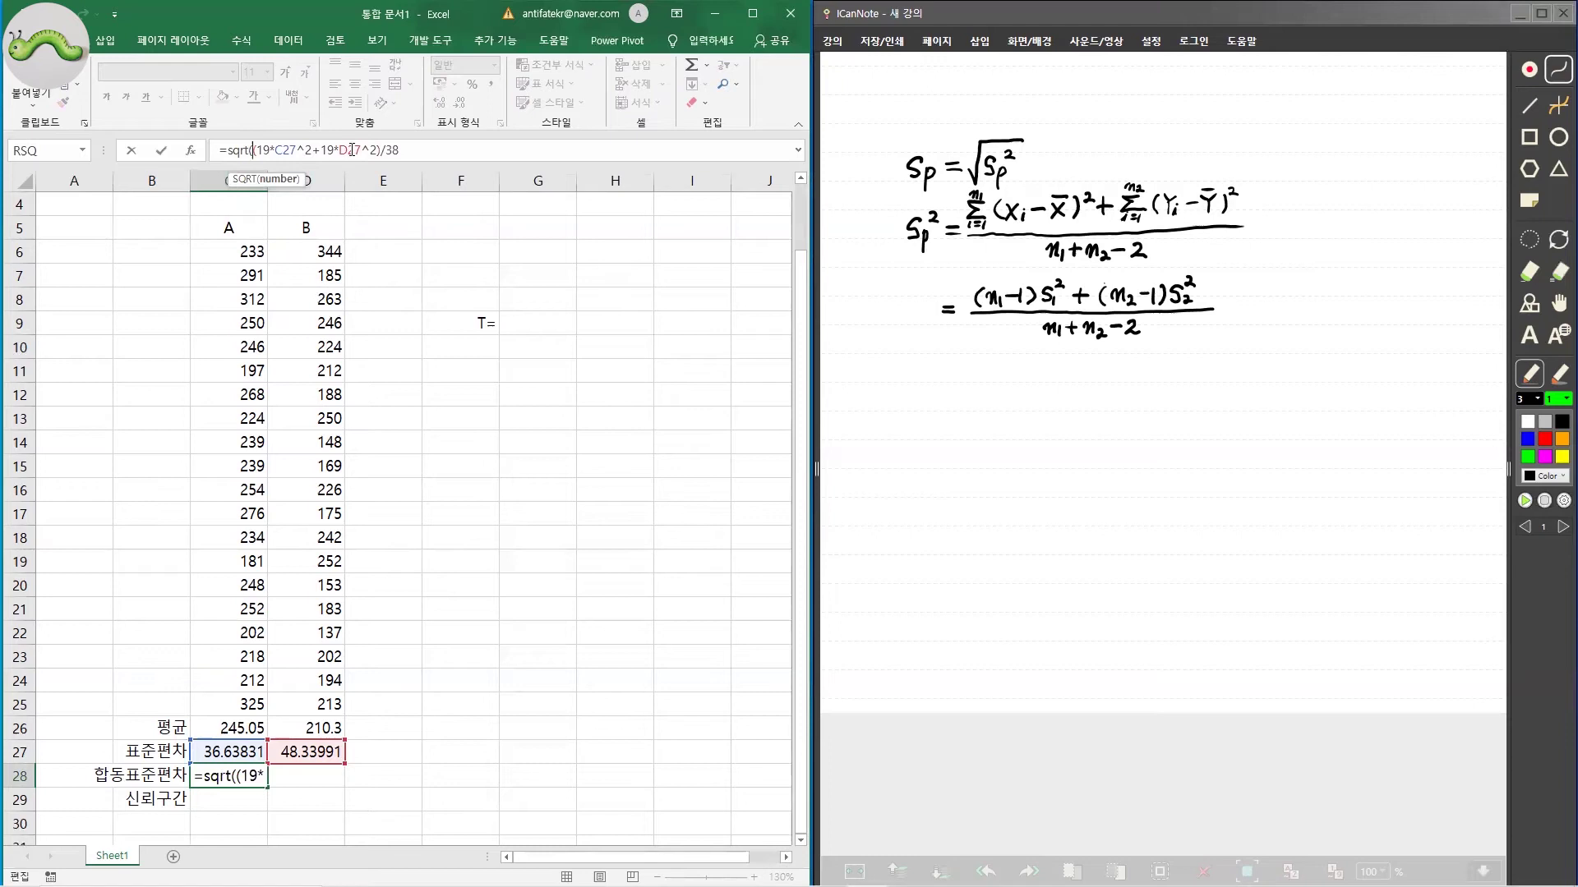
pyautogui.click(411, 150)
pyautogui.write(')')
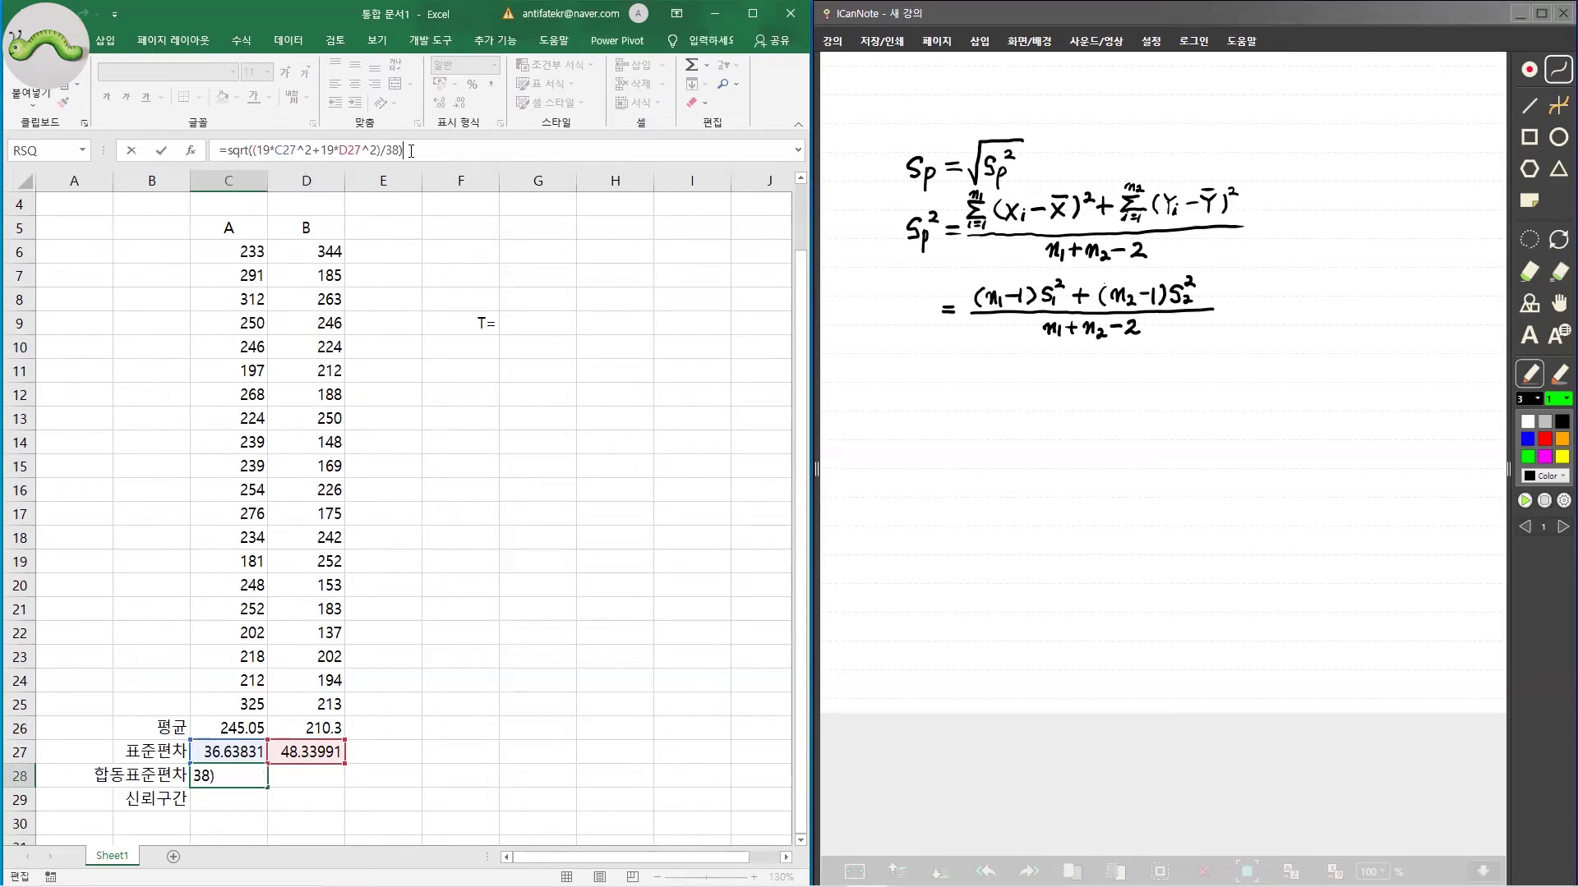
pyautogui.press('Return')
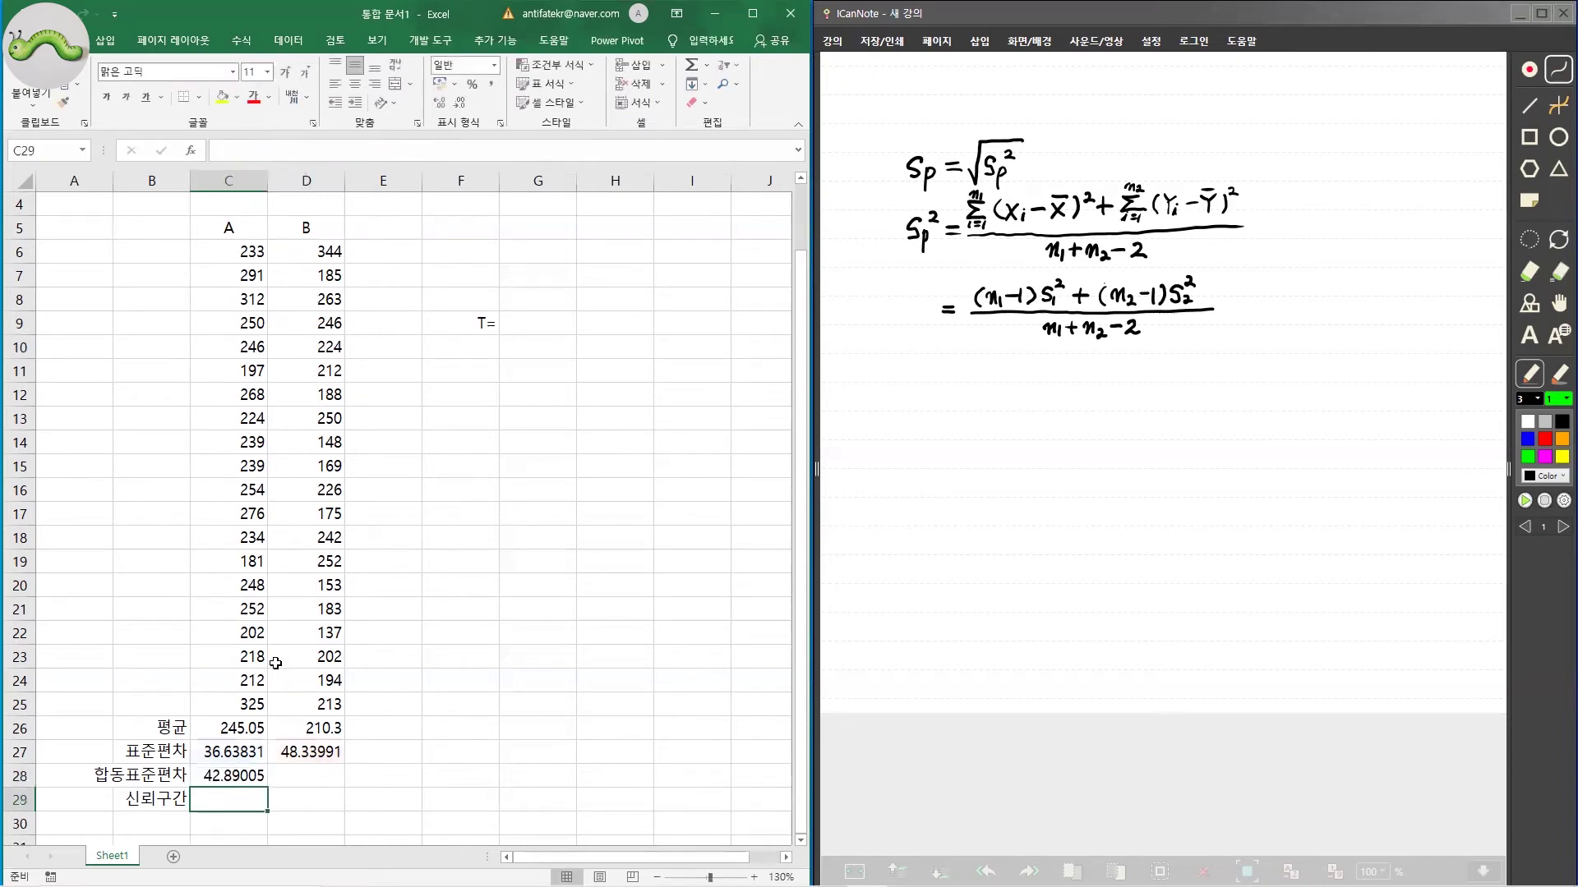
pyautogui.click(239, 781)
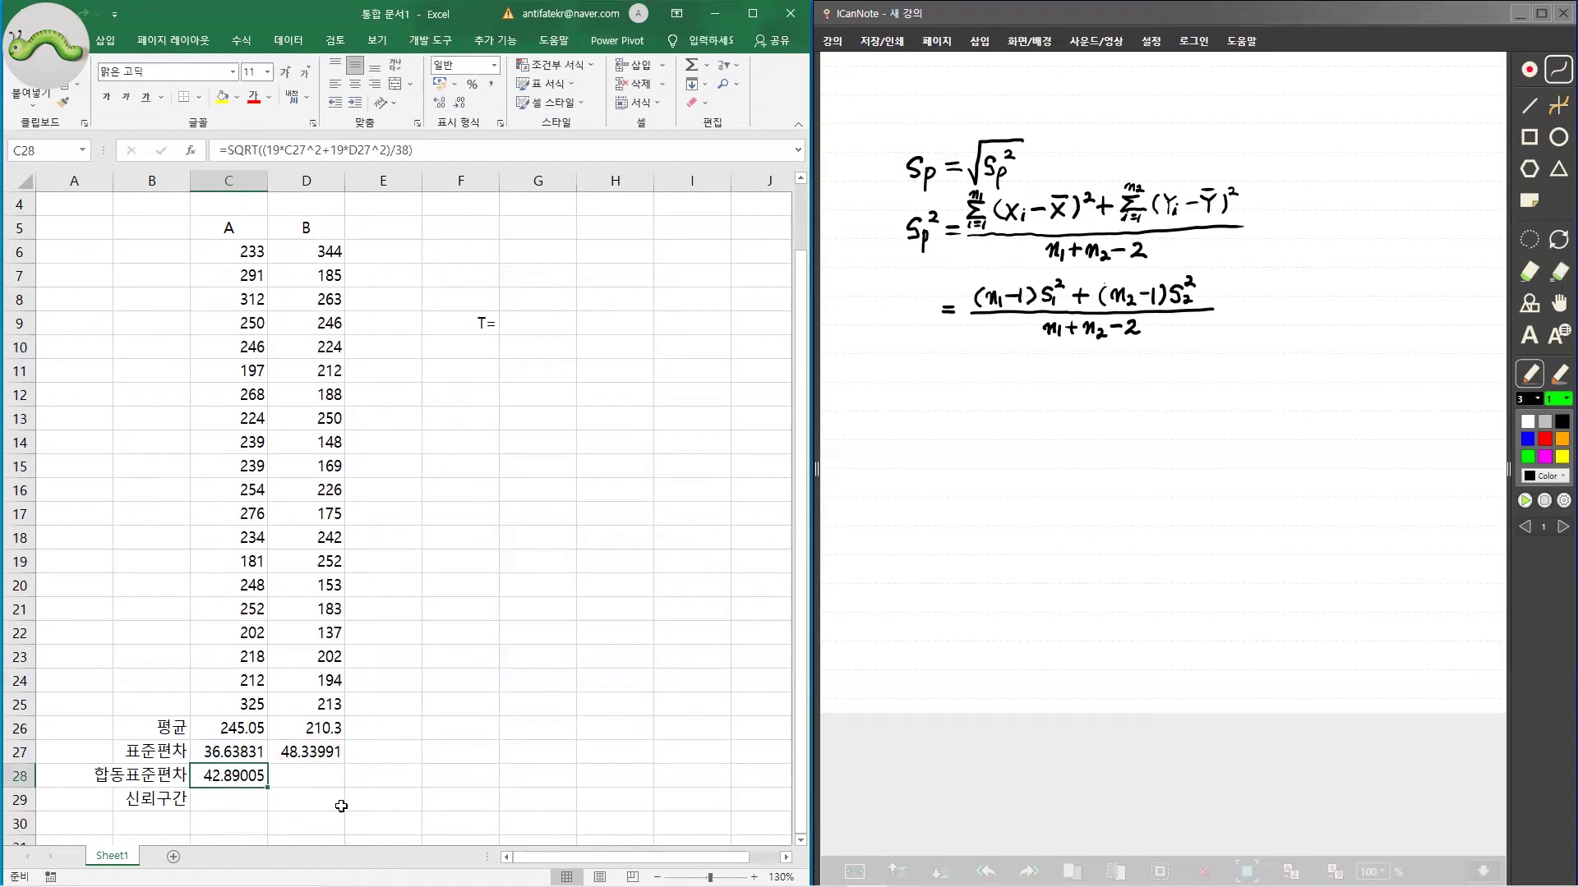
# Step: Handwrite μ1−μ2 = (x̄−Ȳ) ± t38,0.05/2·Sp·√(1/n1+1/n2) under the Sp² equations
pyautogui.click(251, 801)
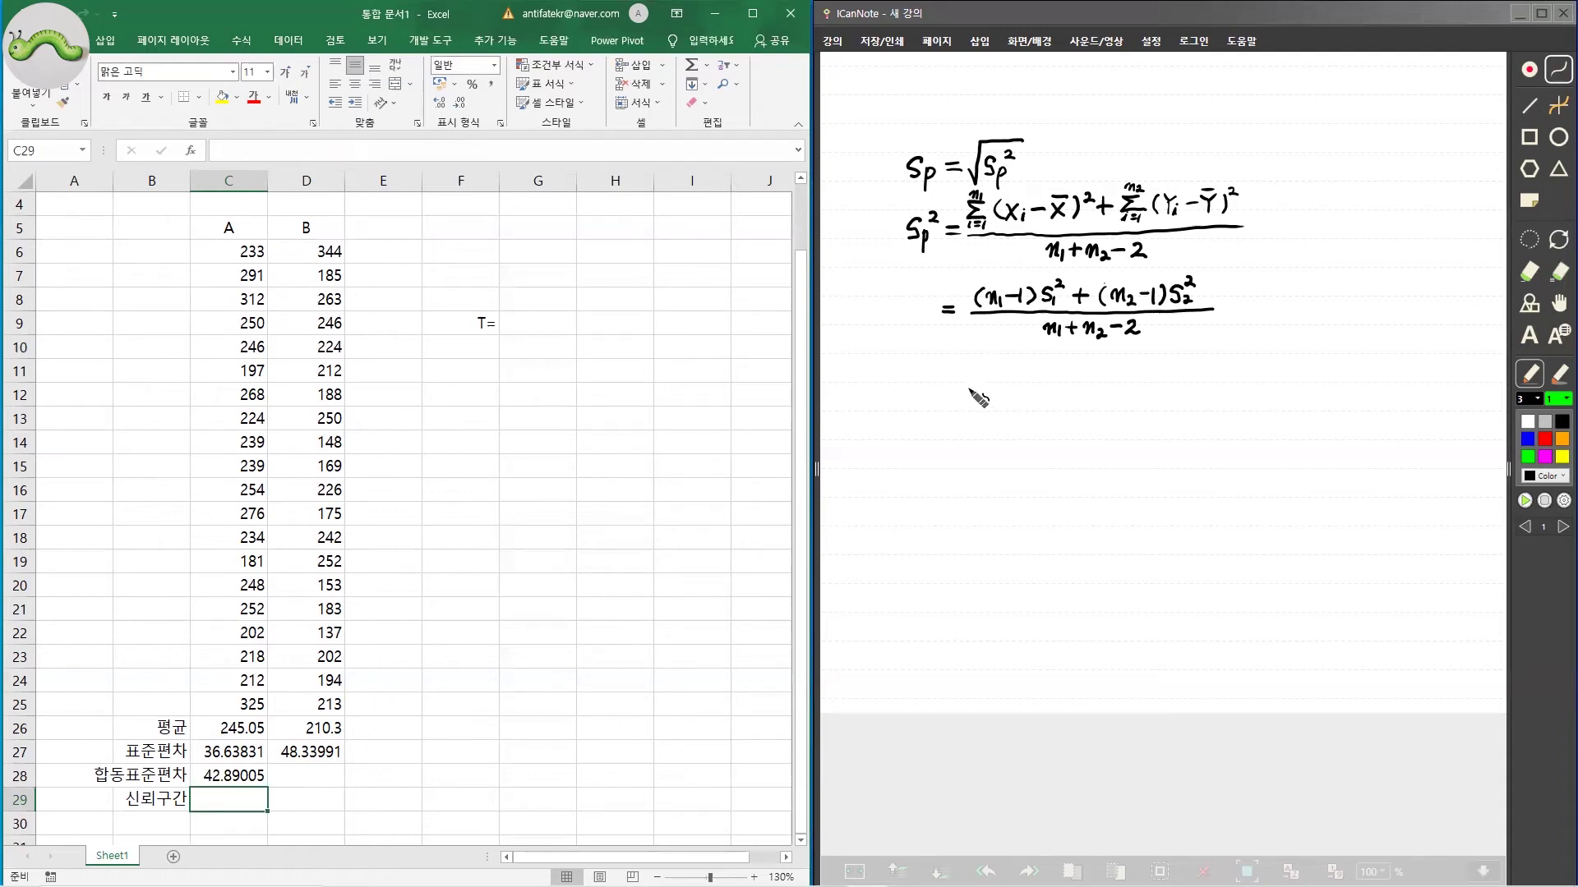
pyautogui.moveTo(976, 369)
pyautogui.mouseDown()
pyautogui.moveTo(989, 386)
pyautogui.moveTo(976, 387)
pyautogui.moveTo(985, 362)
pyautogui.moveTo(1012, 389)
pyautogui.moveTo(1020, 361)
pyautogui.moveTo(965, 392)
pyautogui.moveTo(1049, 381)
pyautogui.mouseUp()
pyautogui.moveTo(1042, 374); pyautogui.dragTo(1078, 382)
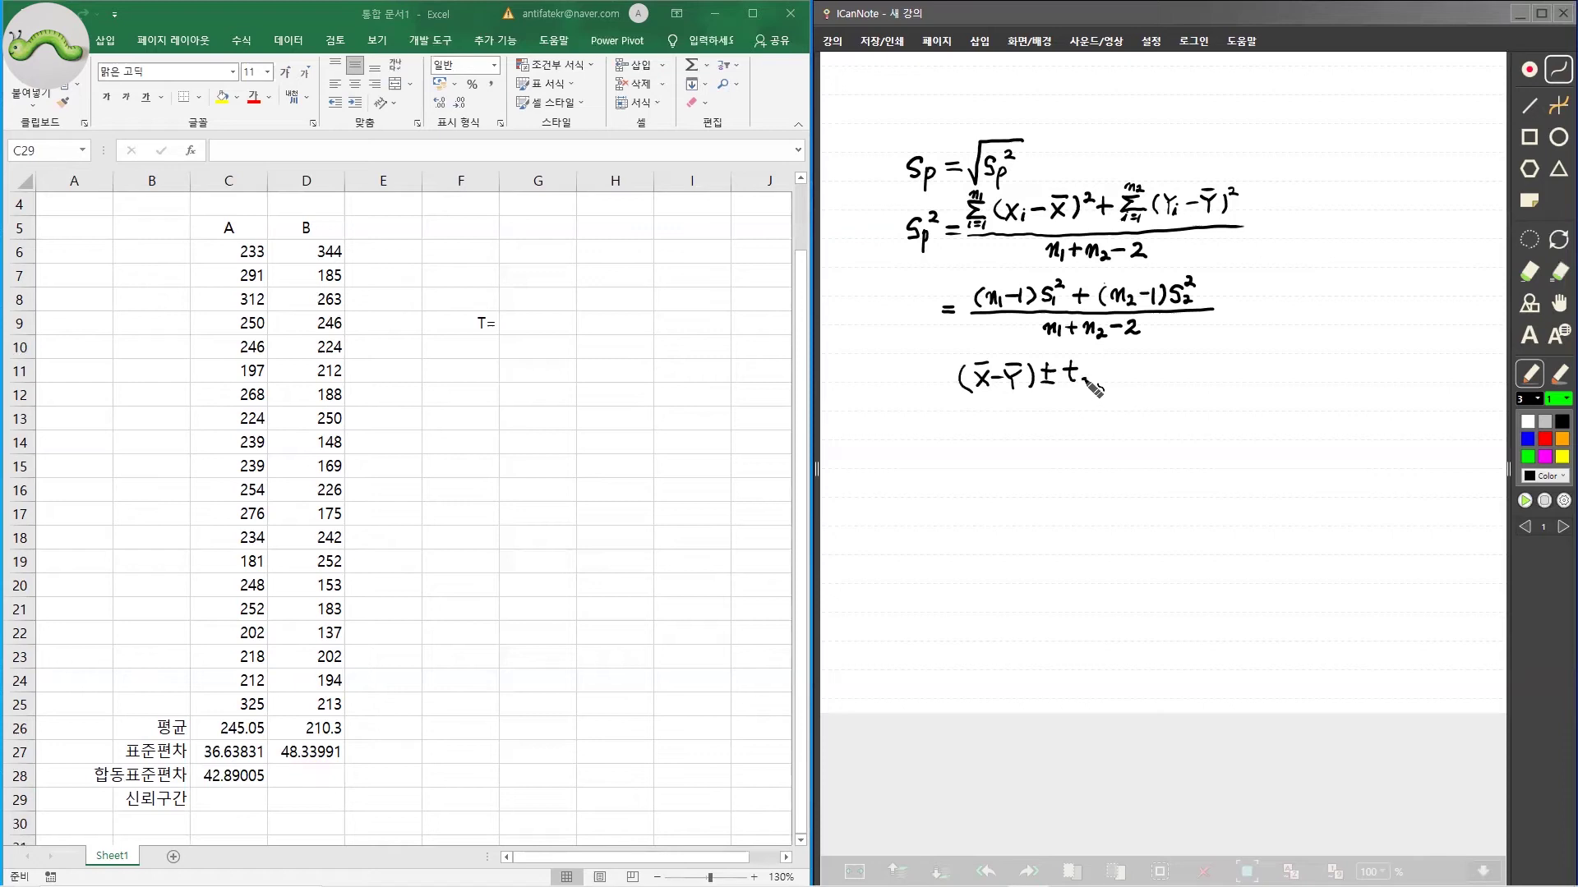
pyautogui.moveTo(1082, 378); pyautogui.dragTo(1094, 386)
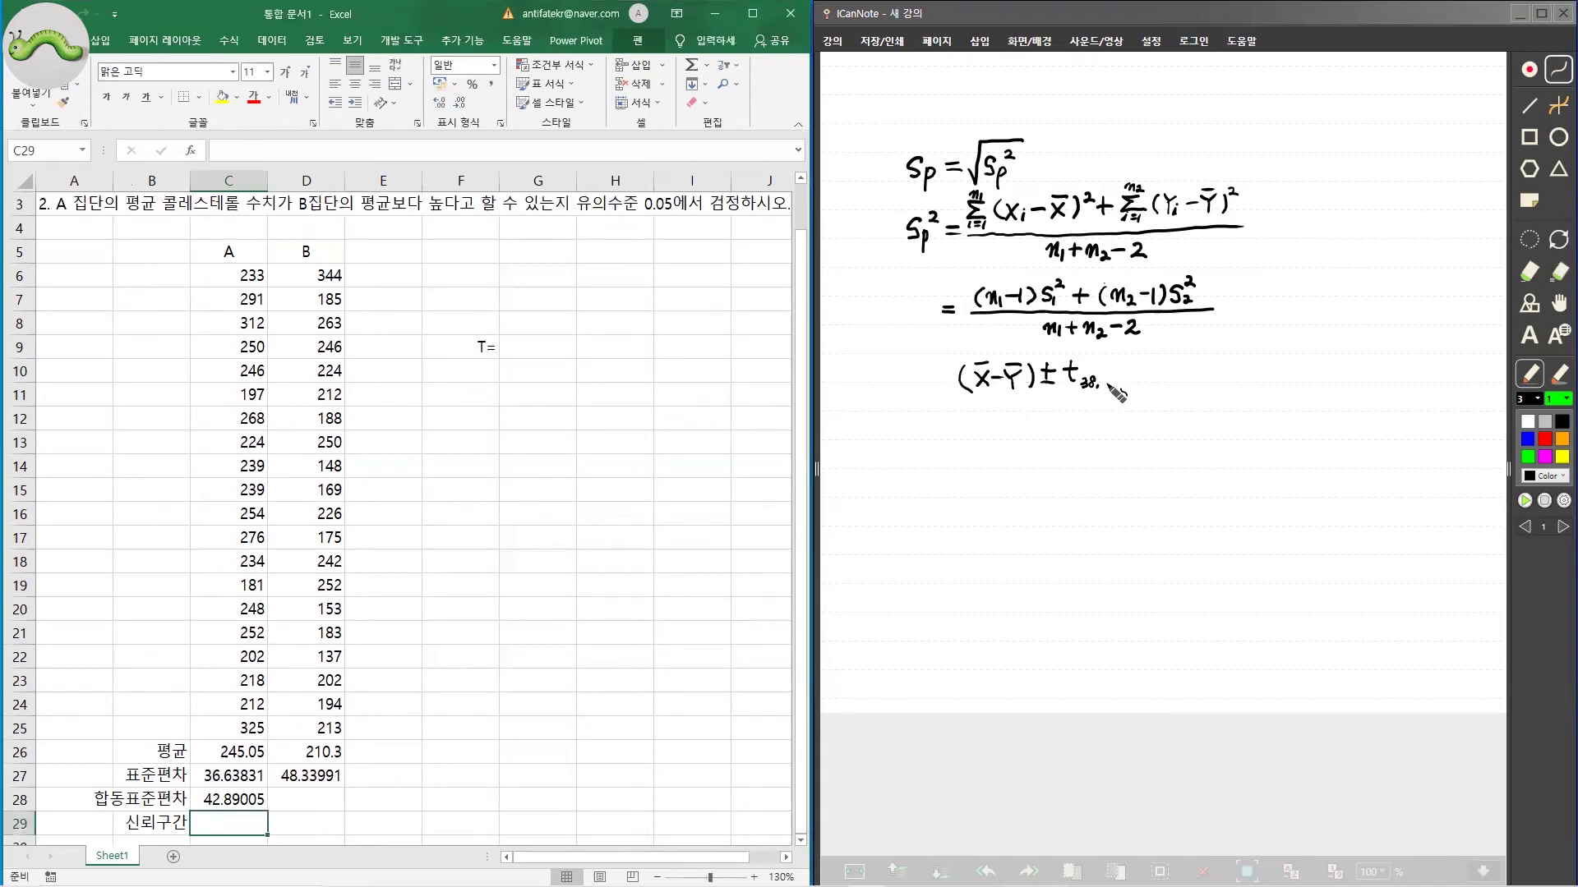
pyautogui.moveTo(1090, 380); pyautogui.dragTo(1145, 388)
pyautogui.click(1103, 385)
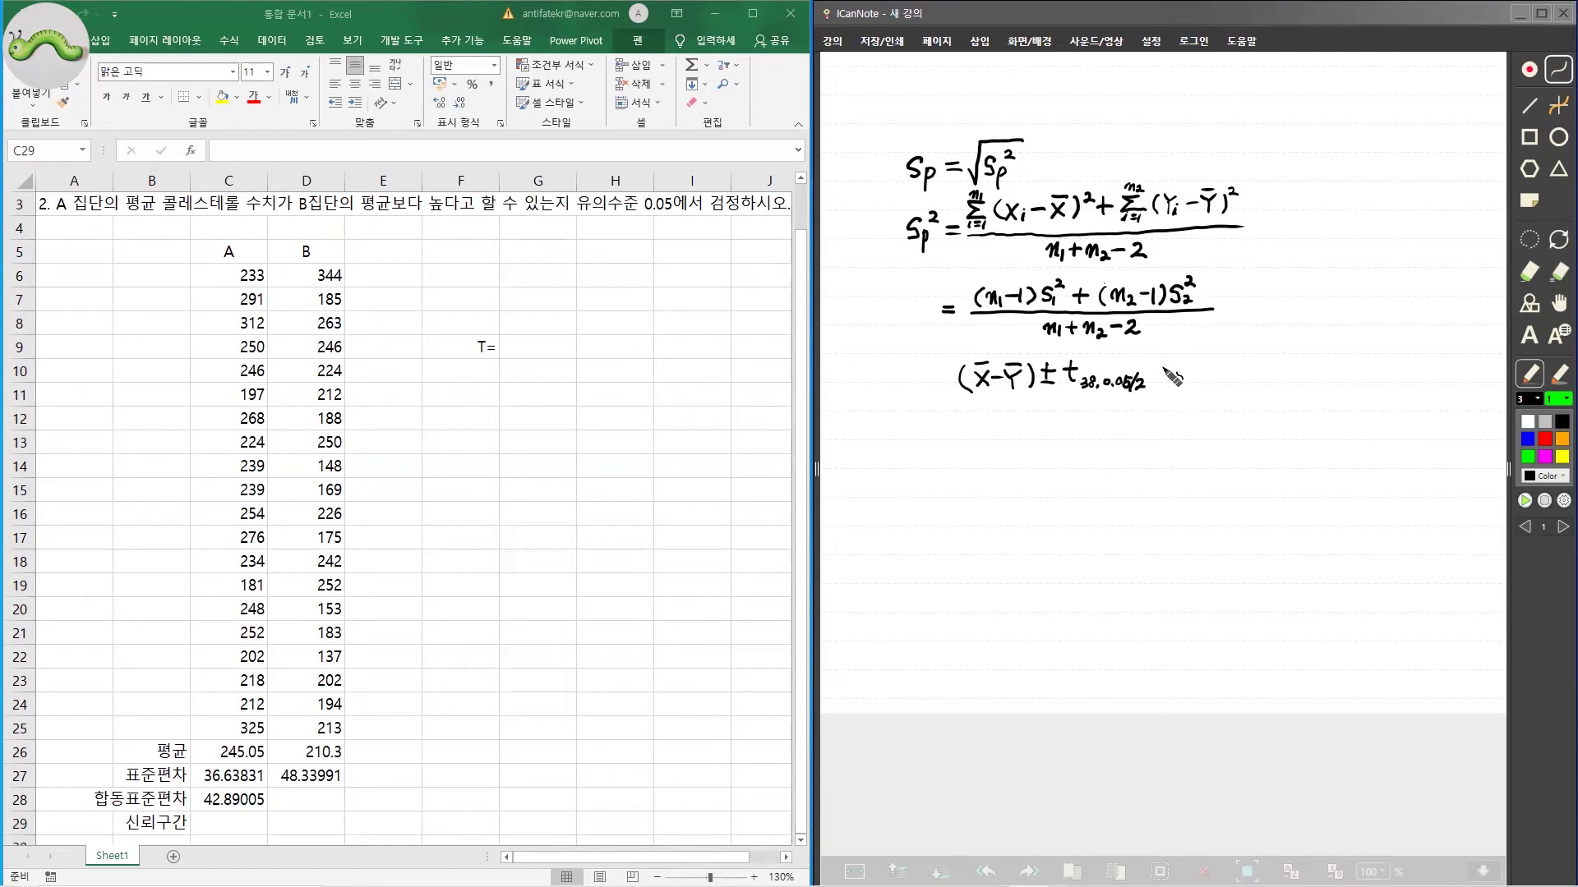
pyautogui.moveTo(1160, 368)
pyautogui.mouseDown()
pyautogui.moveTo(1152, 388)
pyautogui.moveTo(1185, 345)
pyautogui.moveTo(1214, 370)
pyautogui.moveTo(1201, 385)
pyautogui.moveTo(1195, 367)
pyautogui.moveTo(1251, 370)
pyautogui.moveTo(1255, 388)
pyautogui.moveTo(1240, 378)
pyautogui.moveTo(1257, 341)
pyautogui.mouseUp()
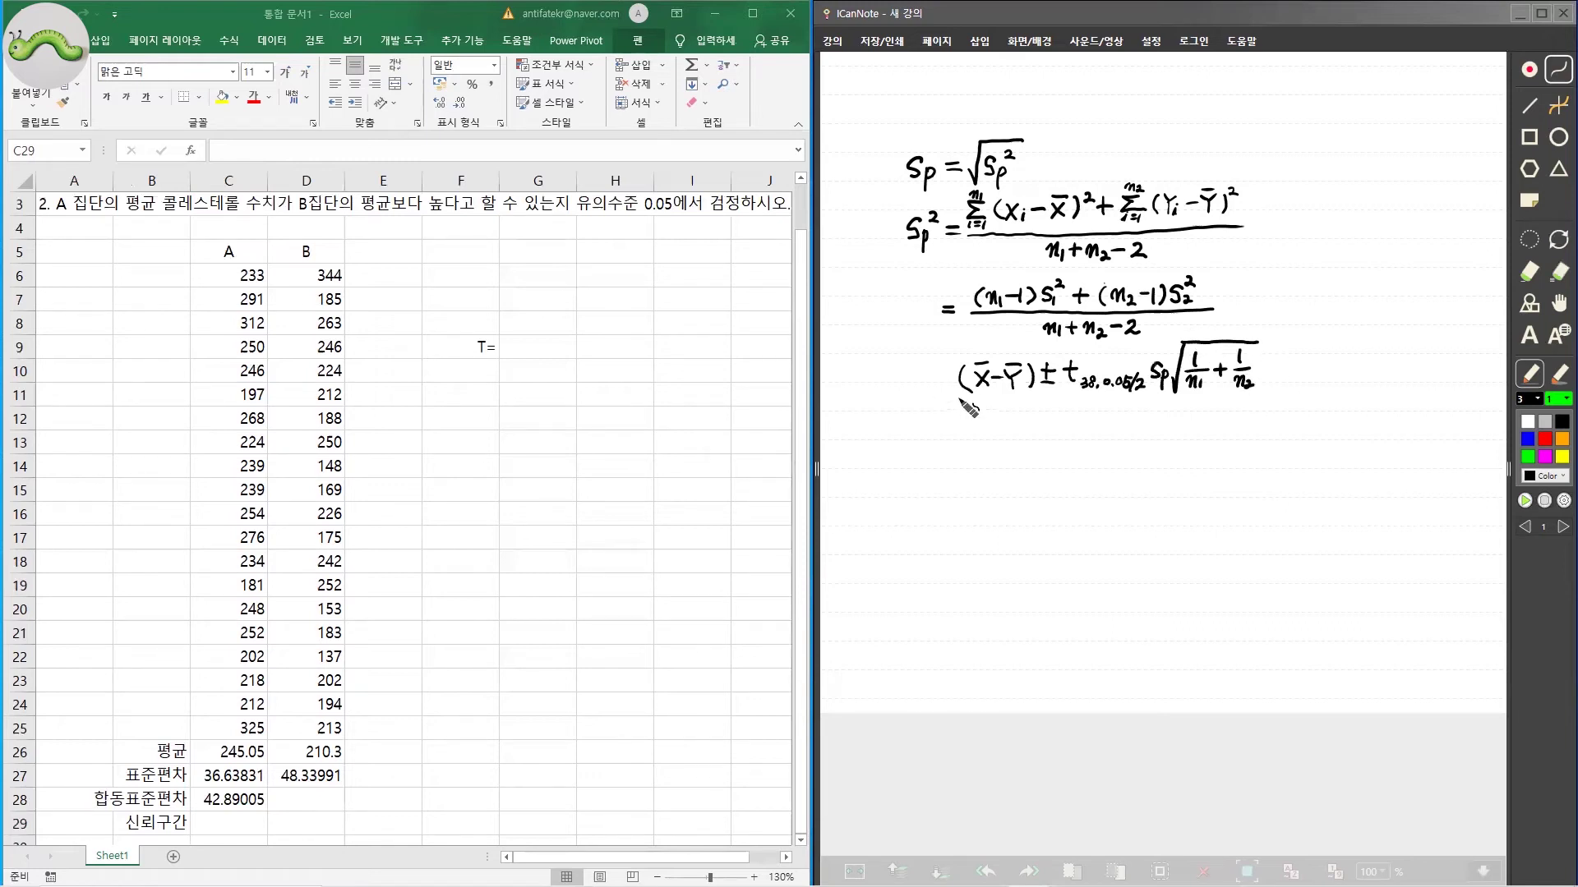
pyautogui.moveTo(934, 375)
pyautogui.mouseDown()
pyautogui.moveTo(948, 382)
pyautogui.moveTo(883, 387)
pyautogui.moveTo(927, 394)
pyautogui.mouseUp()
# Step: Enter the lower limit =(C26-D26)-T.INV.2T(0.05,38)*C28*SQRT(1/20+1/20) in C29
pyautogui.scroll(-1, 361, 781)
pyautogui.click(263, 750)
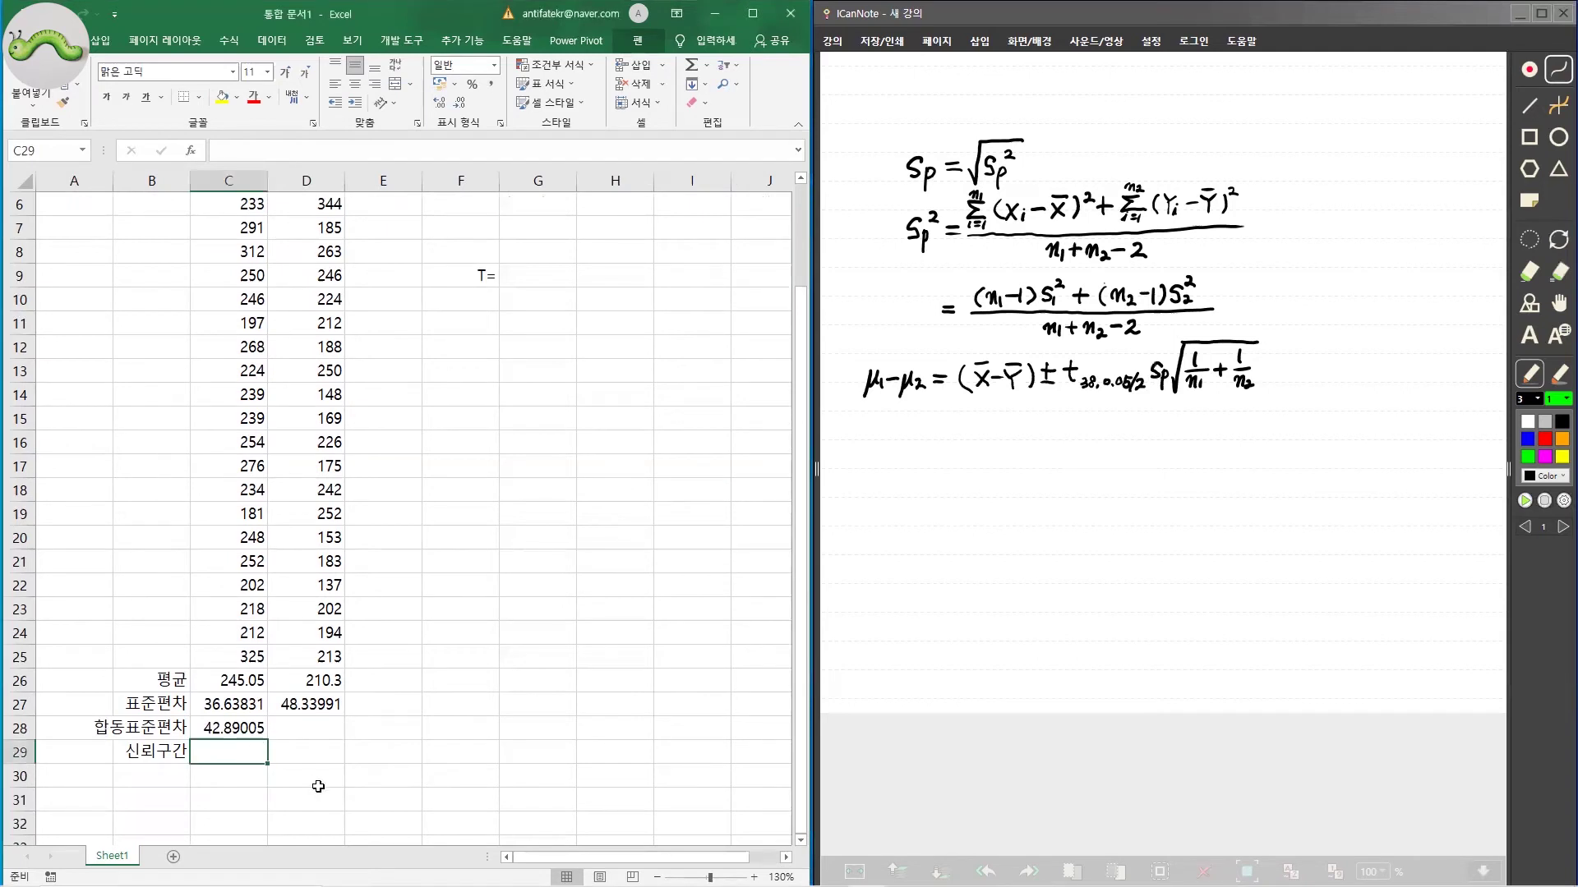
pyautogui.write('=(')
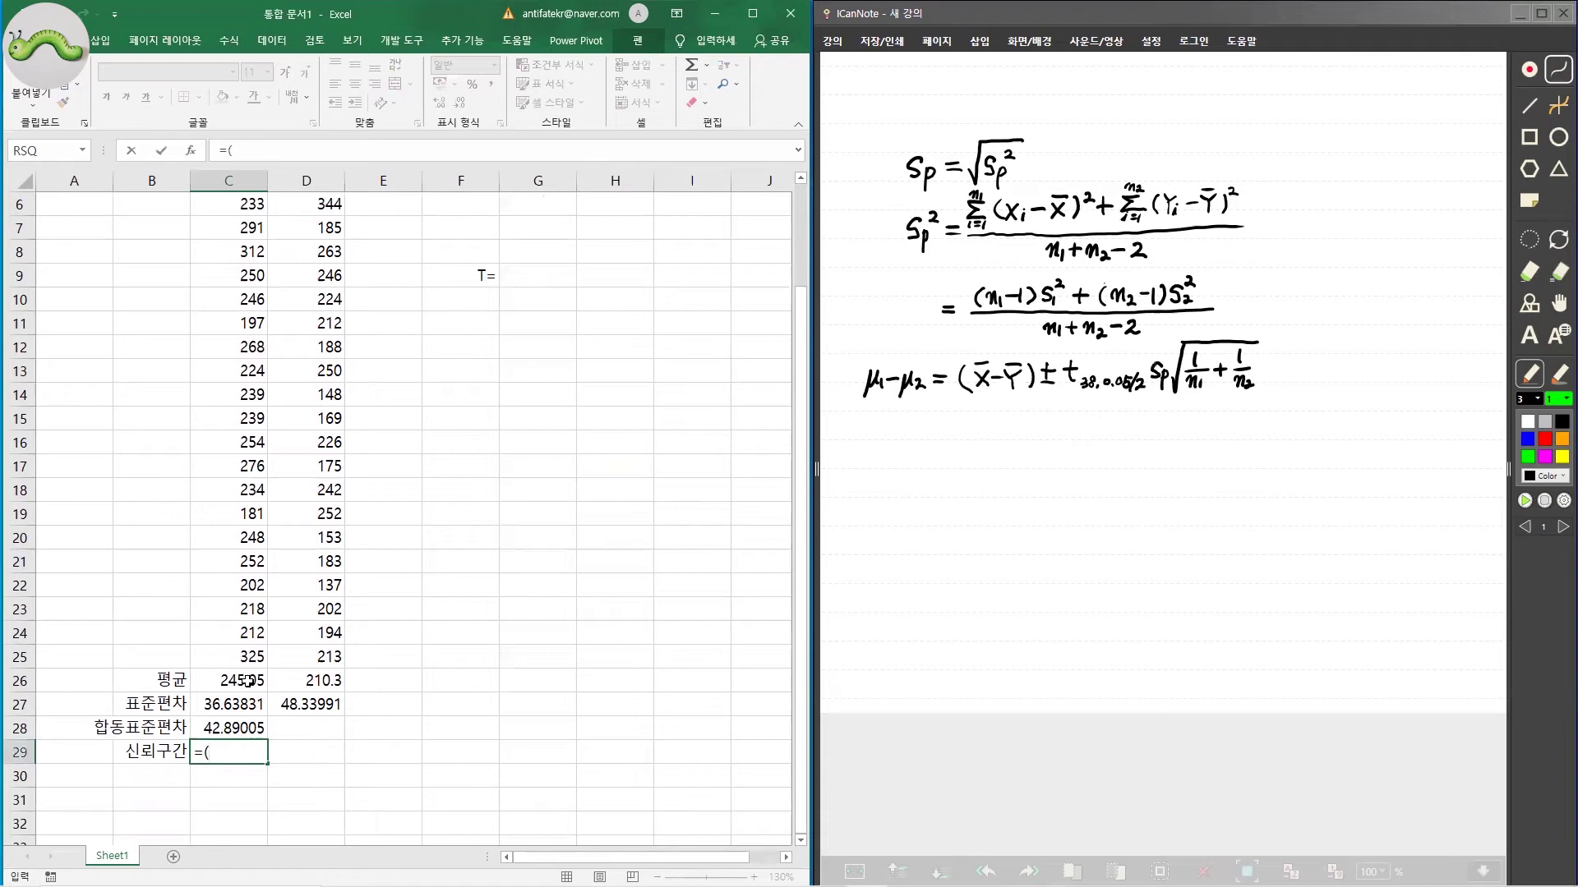
pyautogui.click(248, 681)
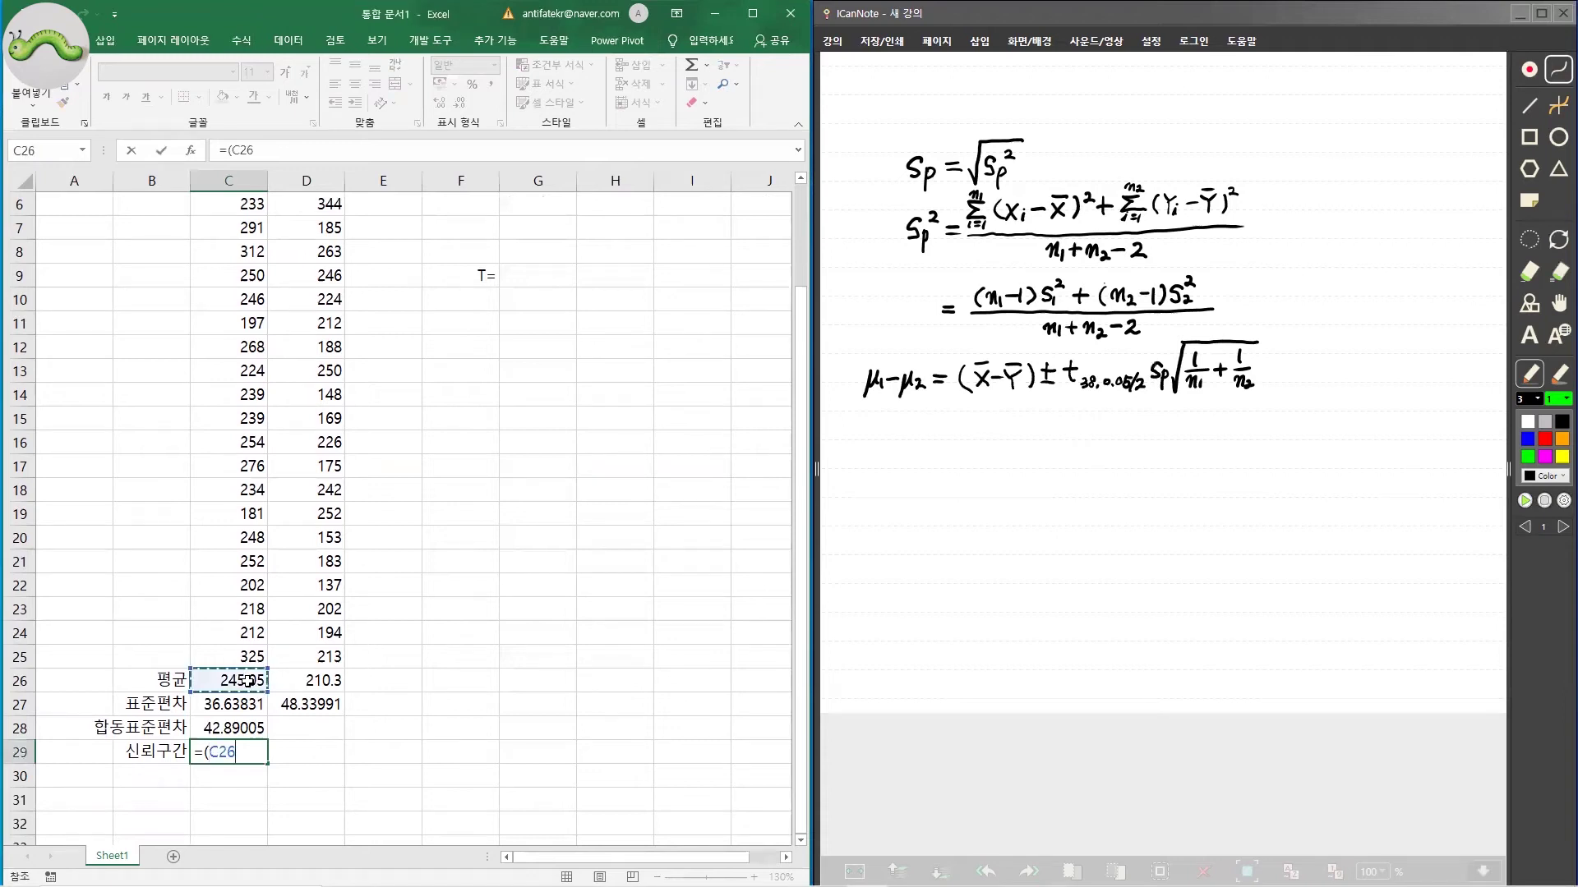
pyautogui.click(293, 682)
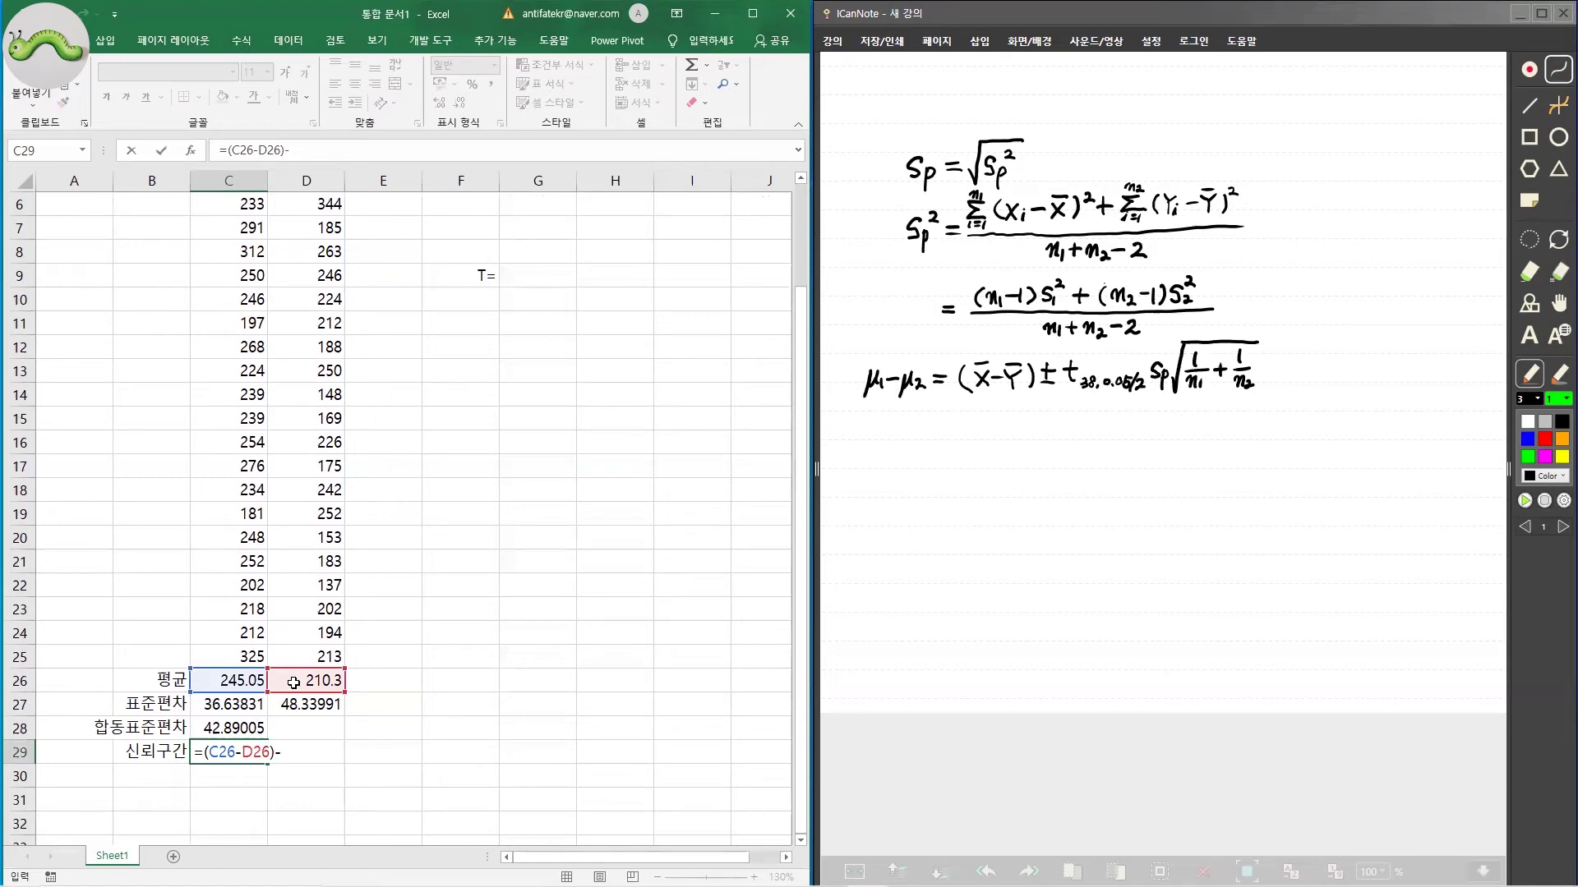
pyautogui.write('t')
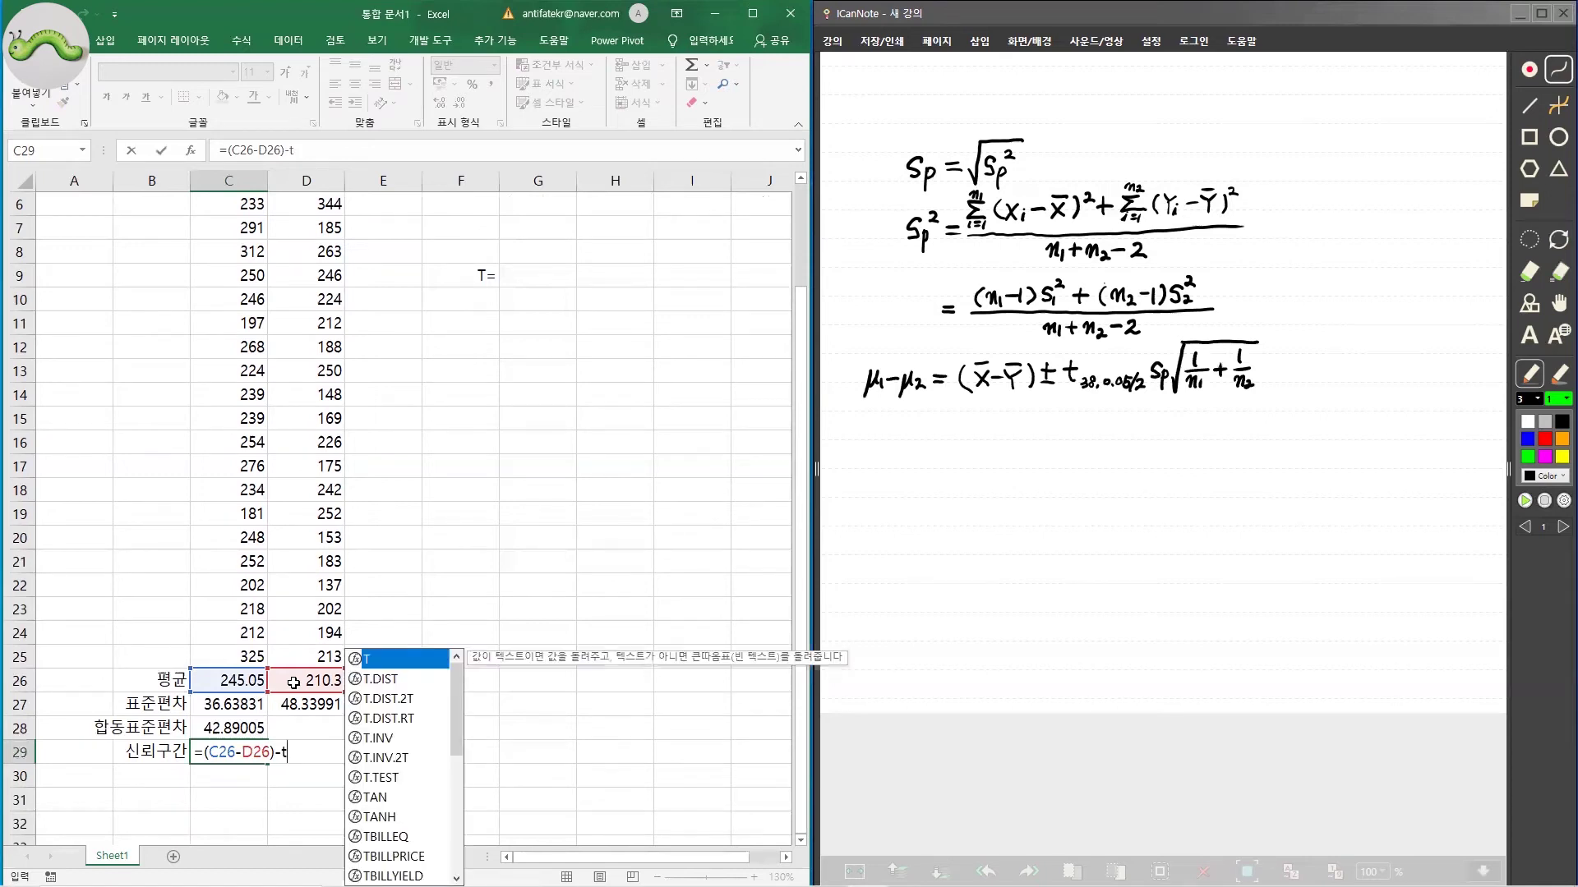
pyautogui.write('.inv')
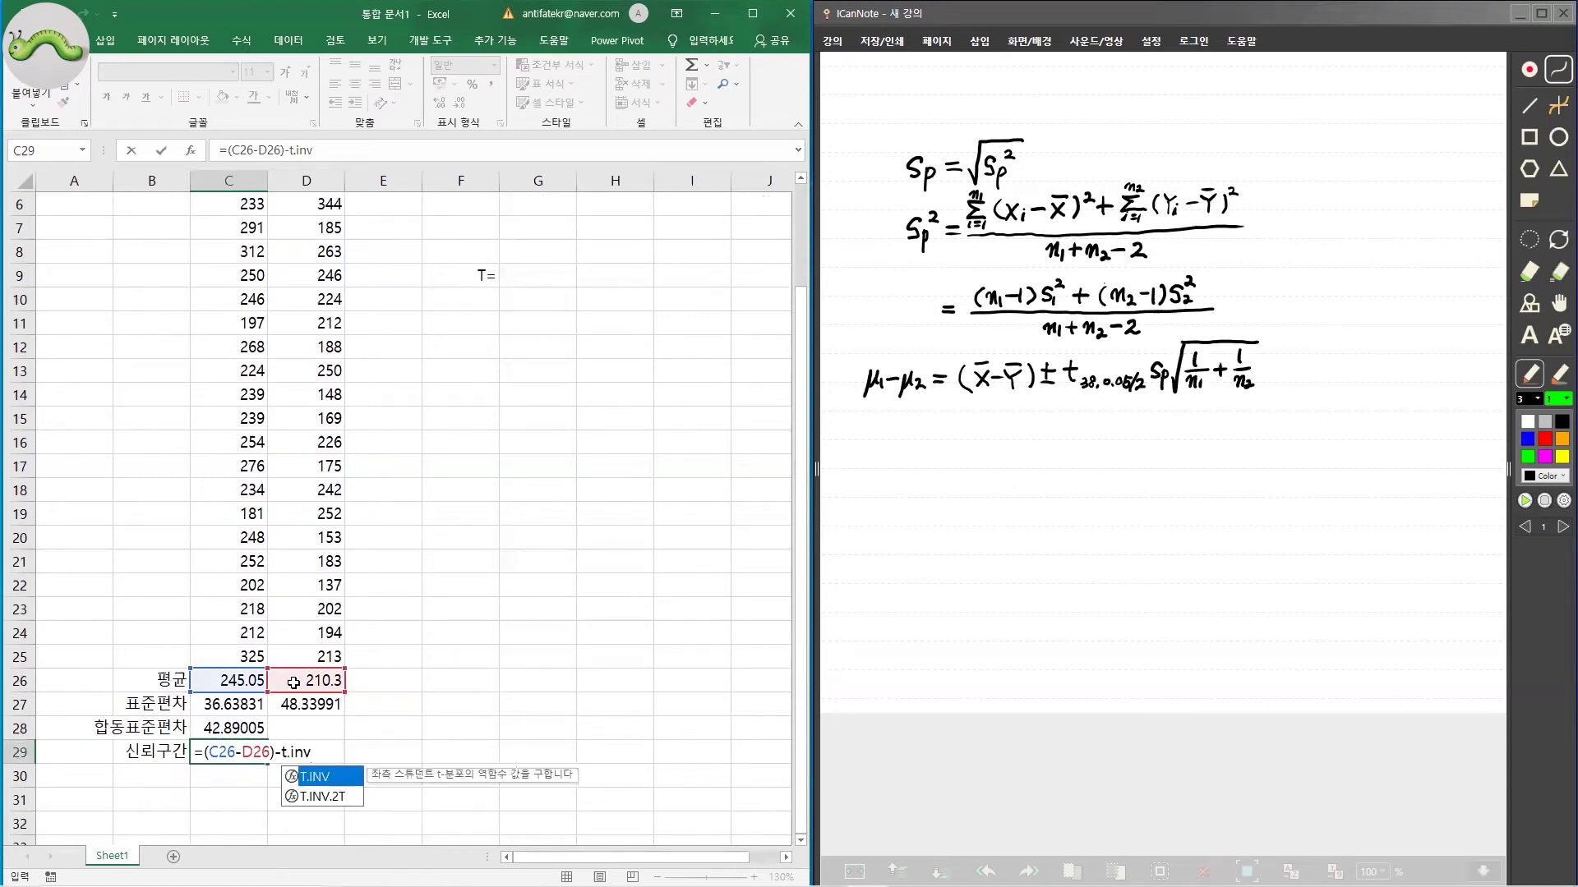
pyautogui.write('.')
pyautogui.write('2t(0')
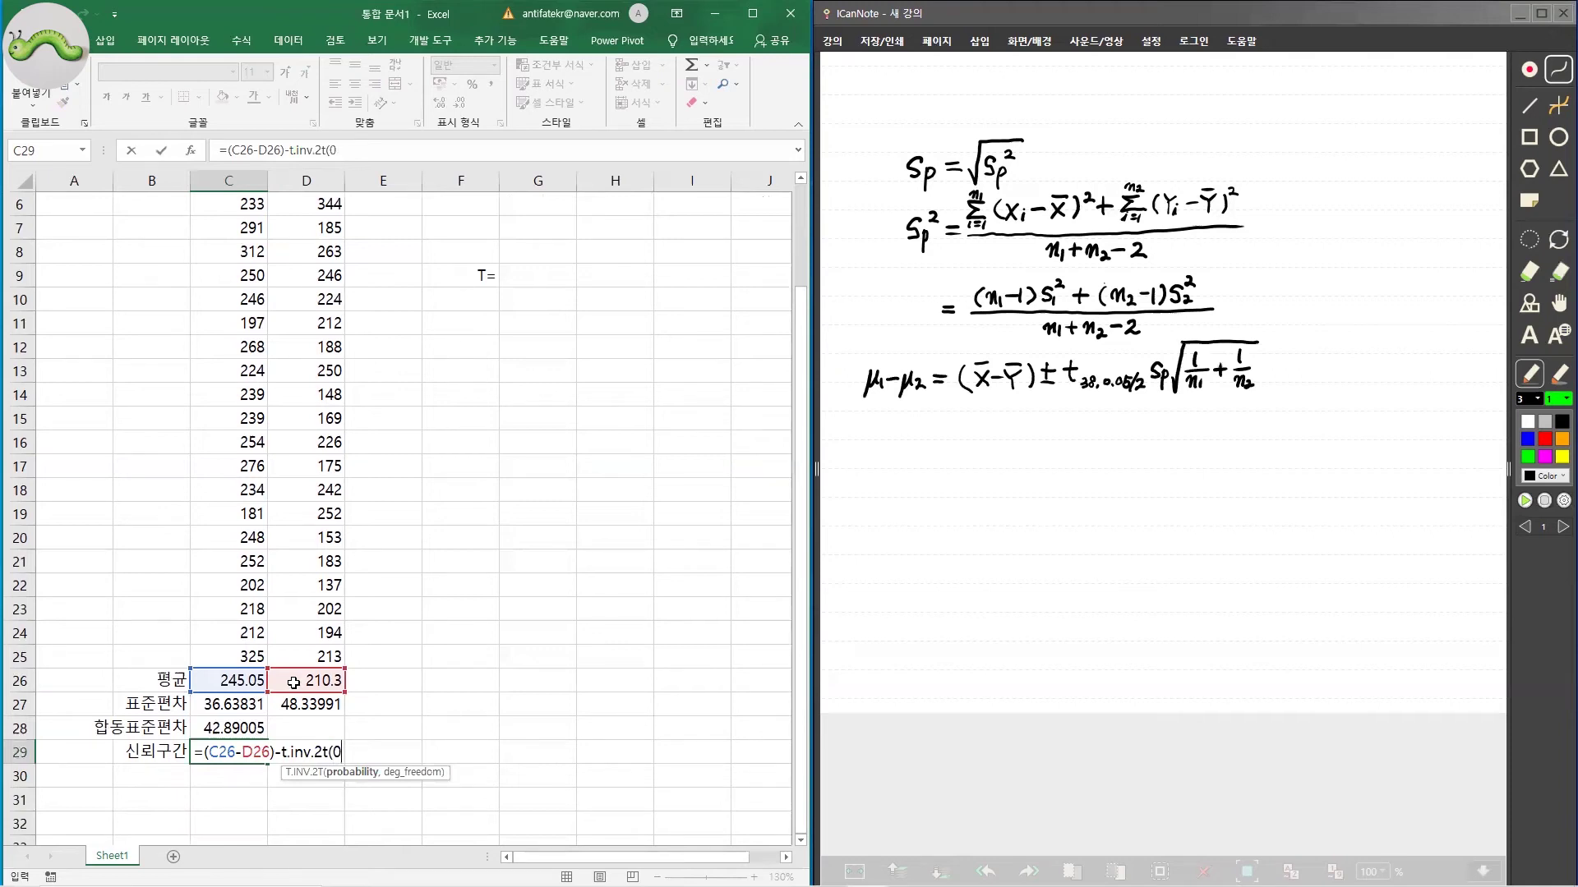
pyautogui.write('.05,')
pyautogui.write('38')
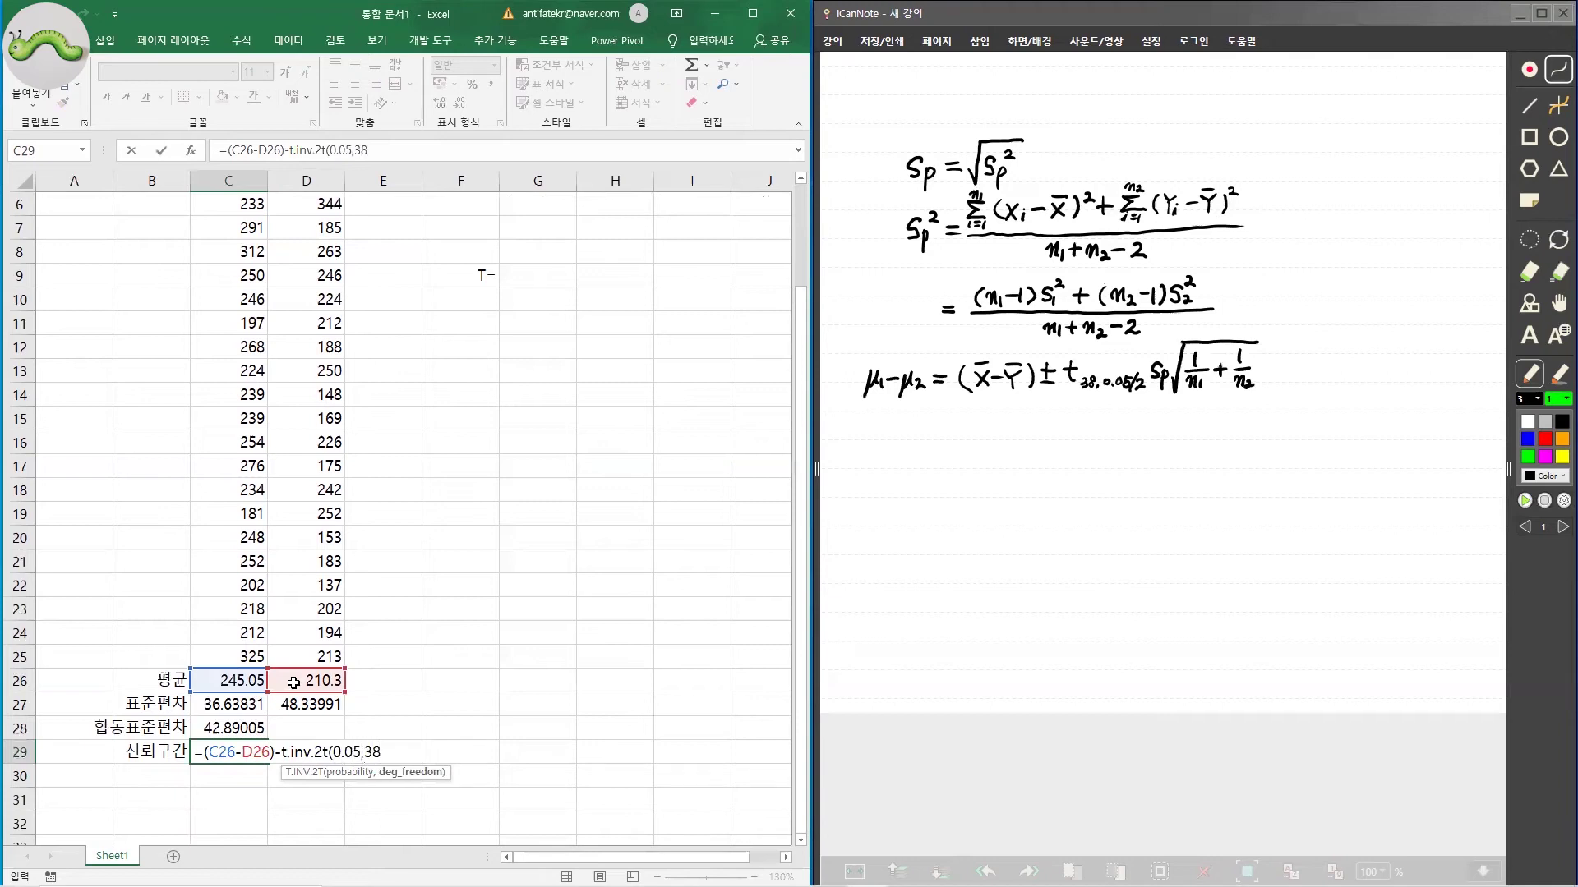
pyautogui.write(')*')
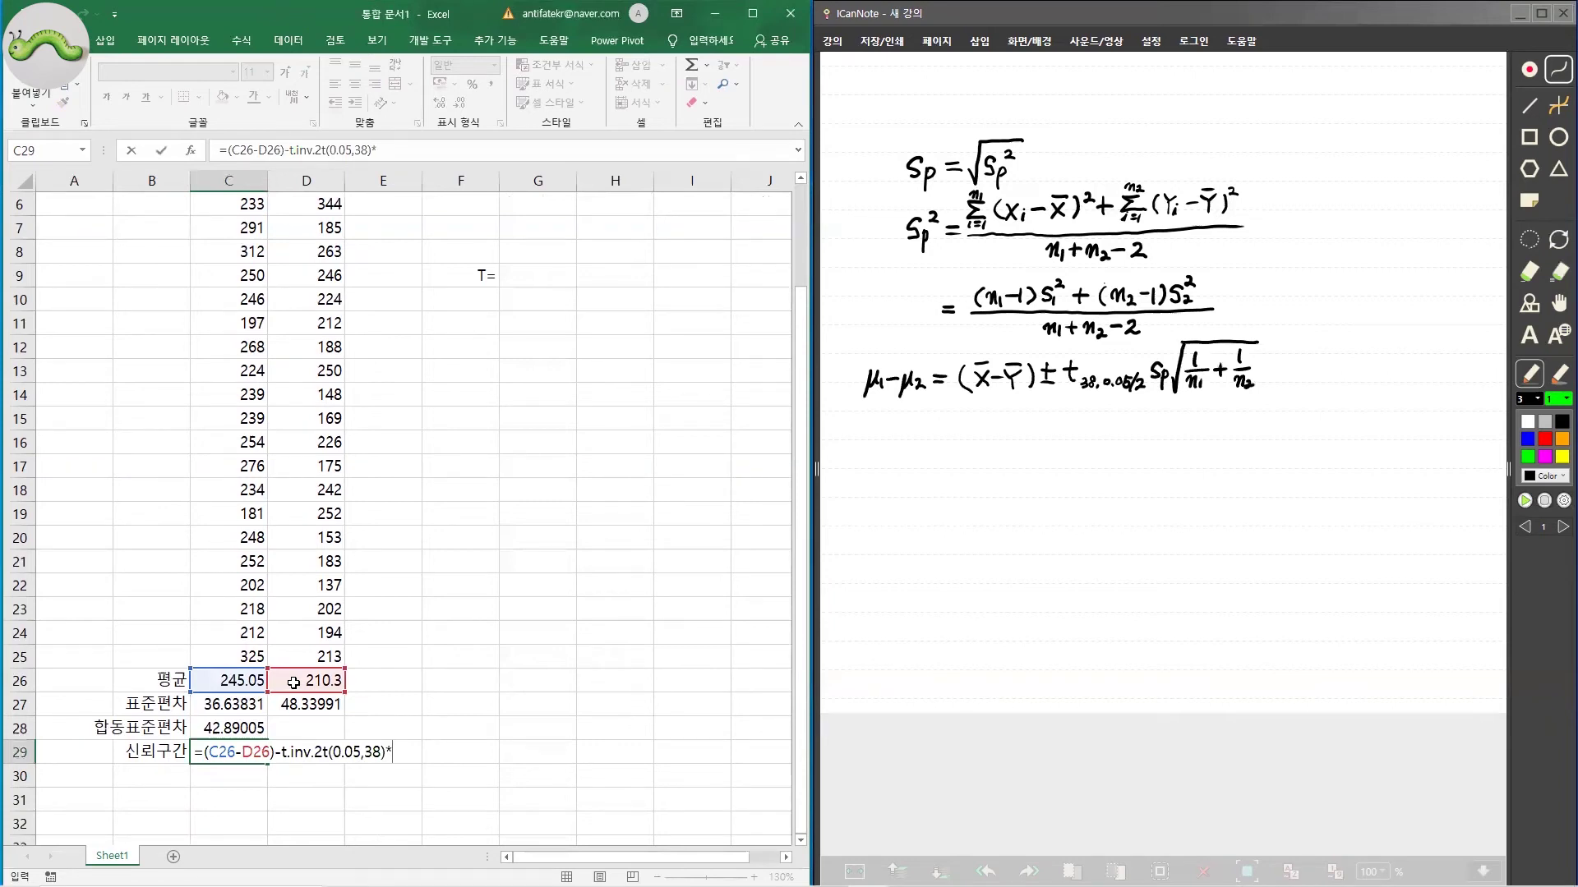
pyautogui.click(241, 727)
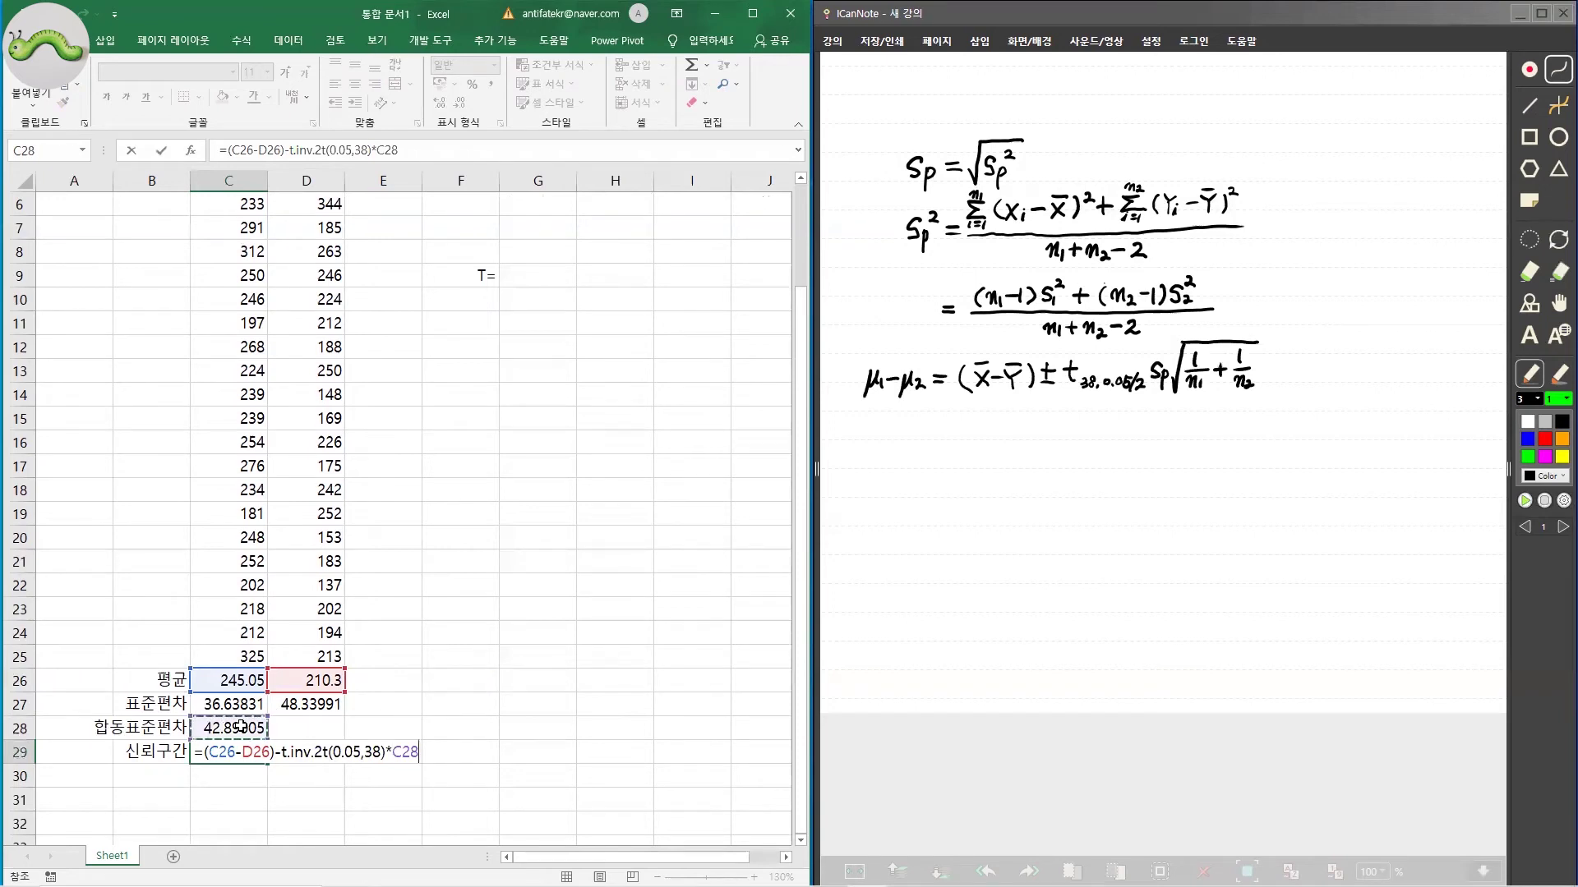
pyautogui.write('*sqrt')
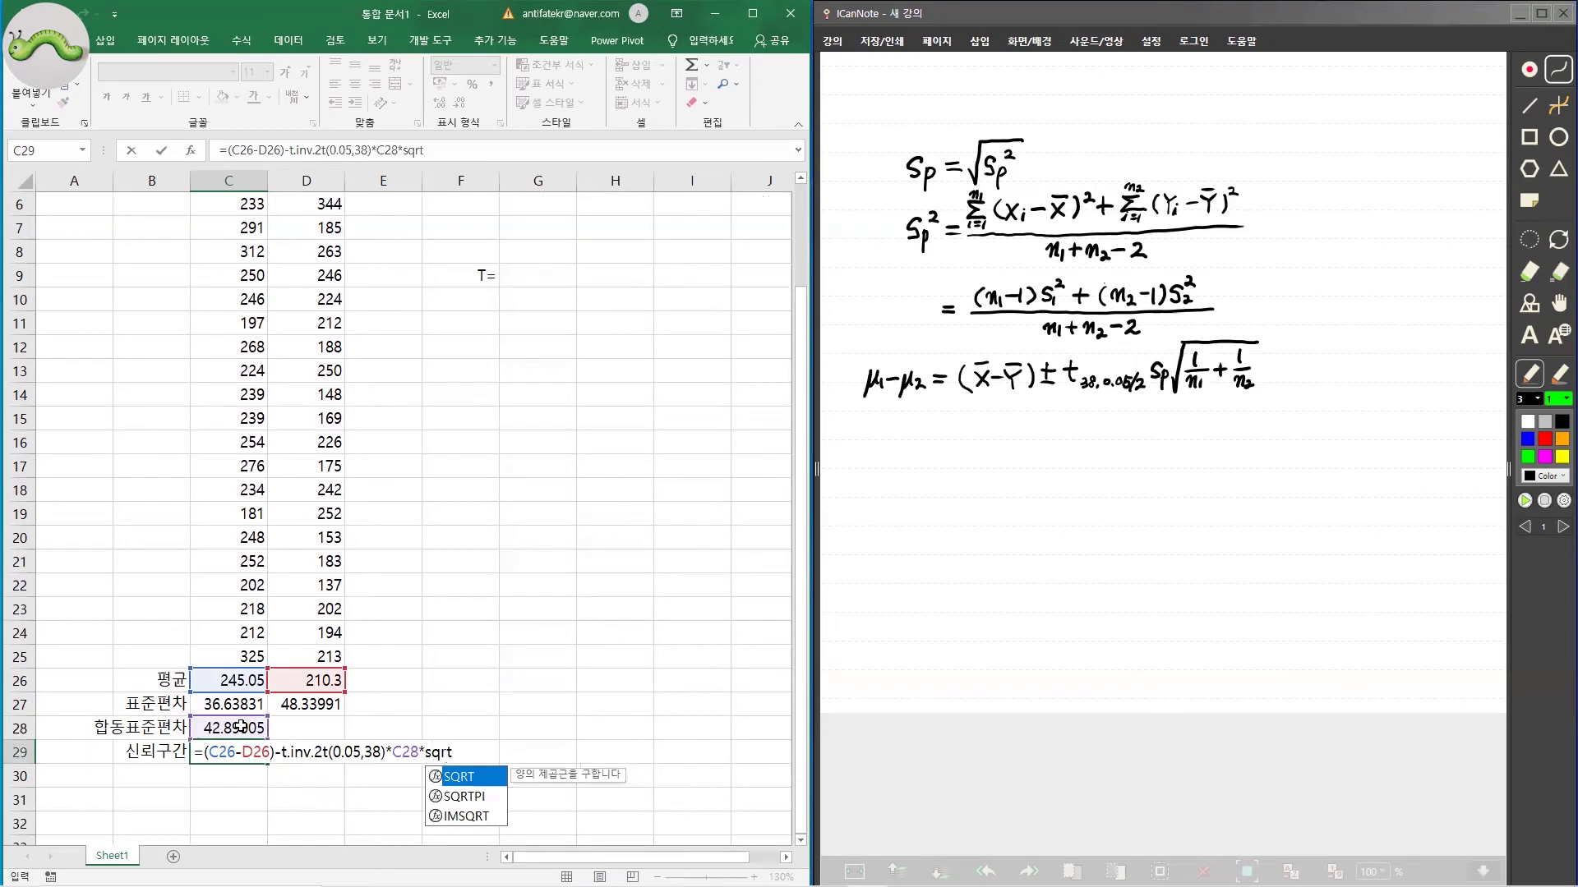
pyautogui.write('(1/20+1/20')
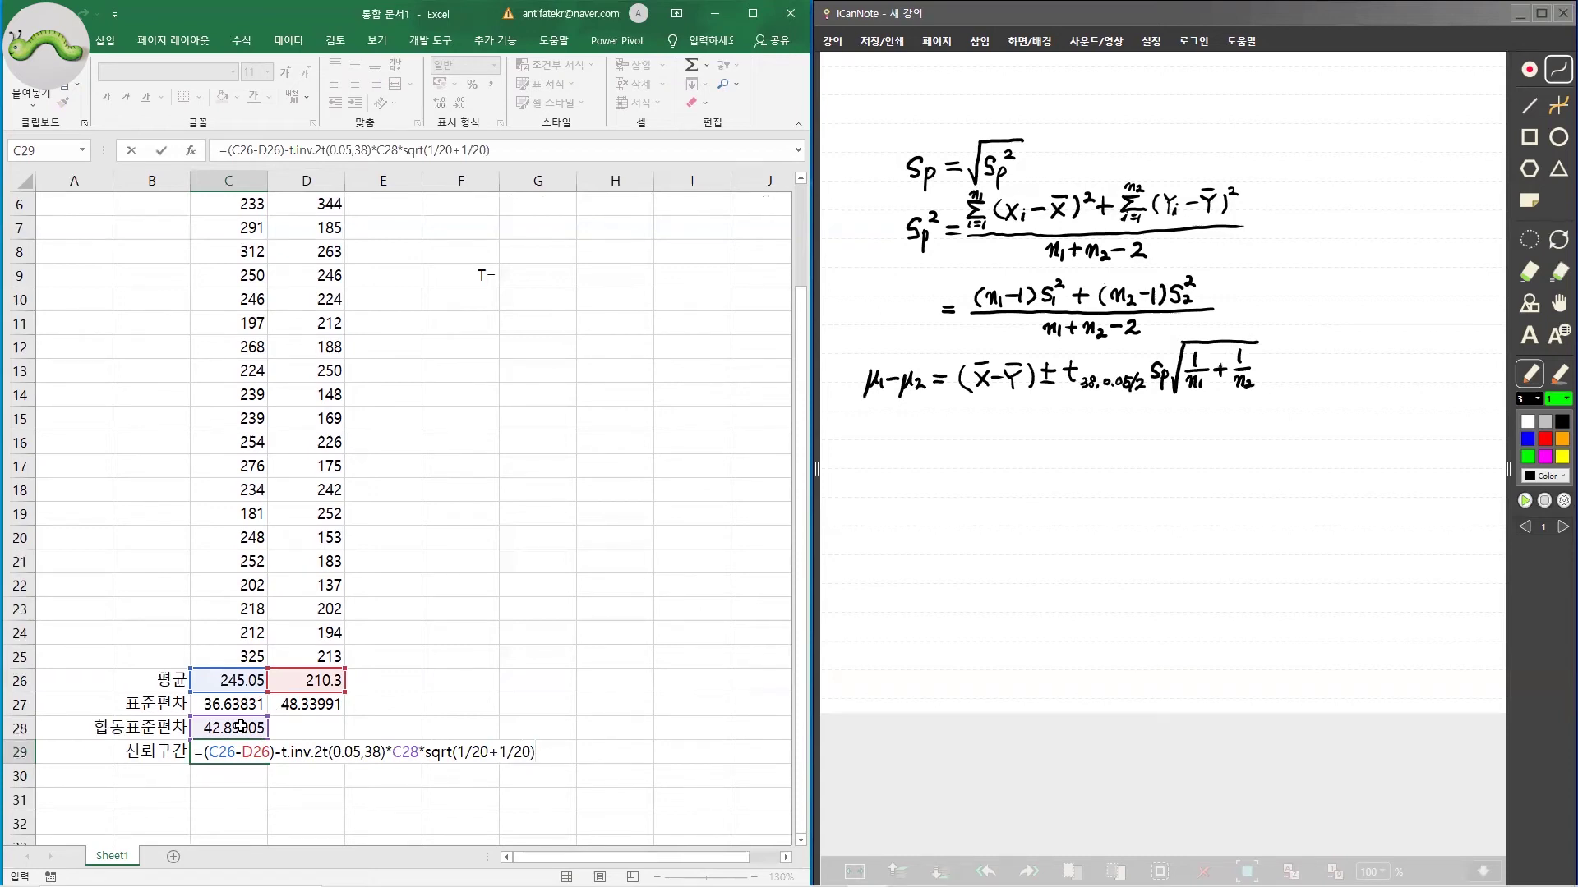
pyautogui.press('Return')
pyautogui.click(238, 753)
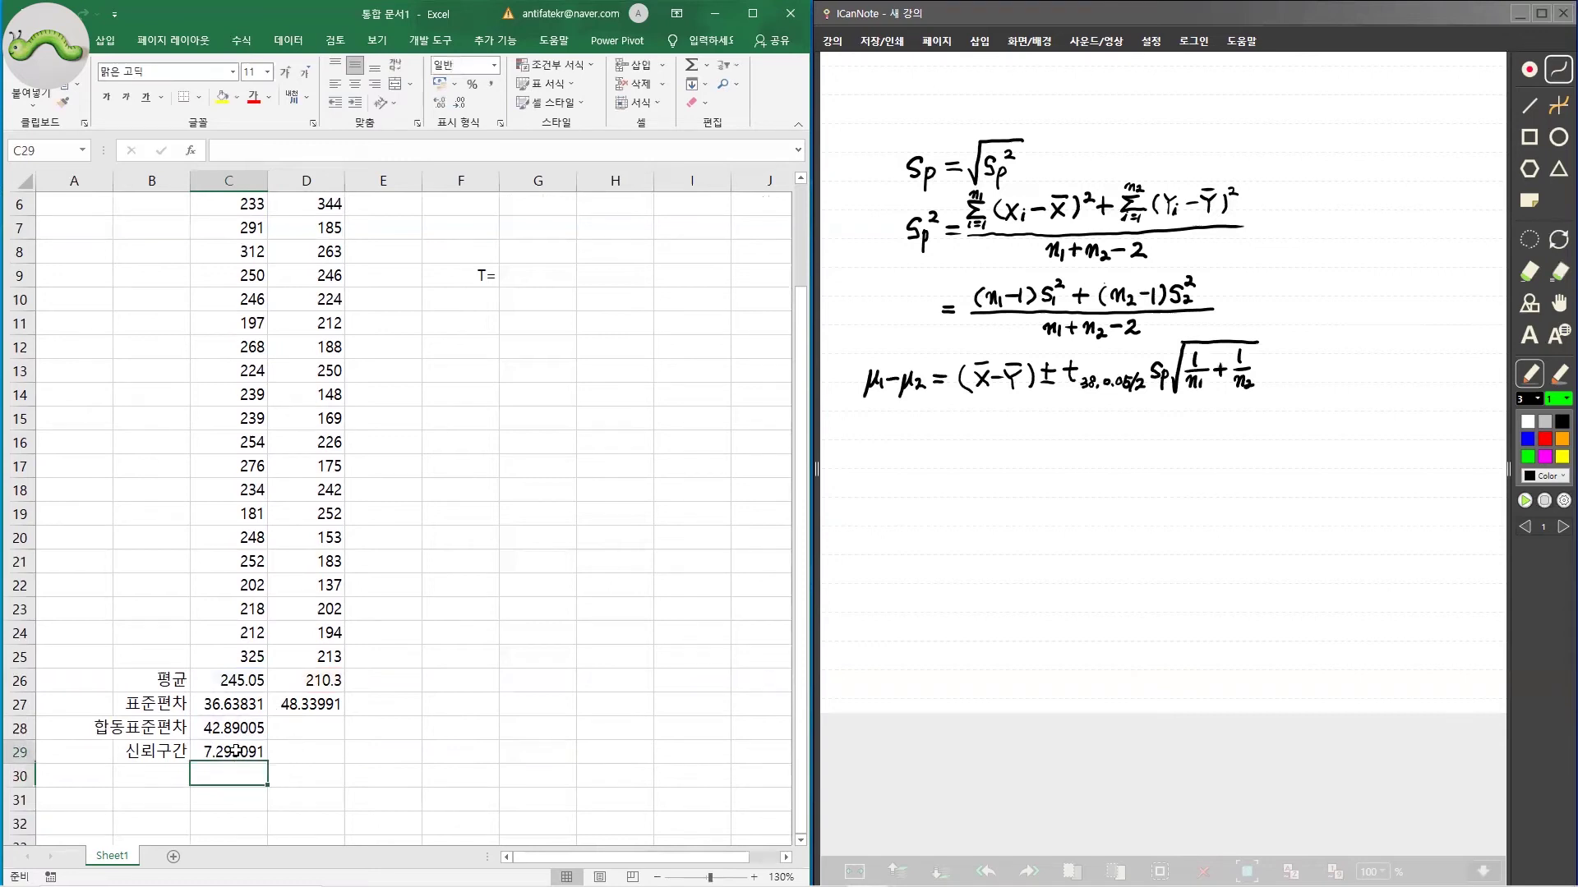
# Step: Paste C29's formula into D29 with plus before T.INV.2T, giving upper limit 62.20691
pyautogui.click(317, 756)
pyautogui.click(247, 750)
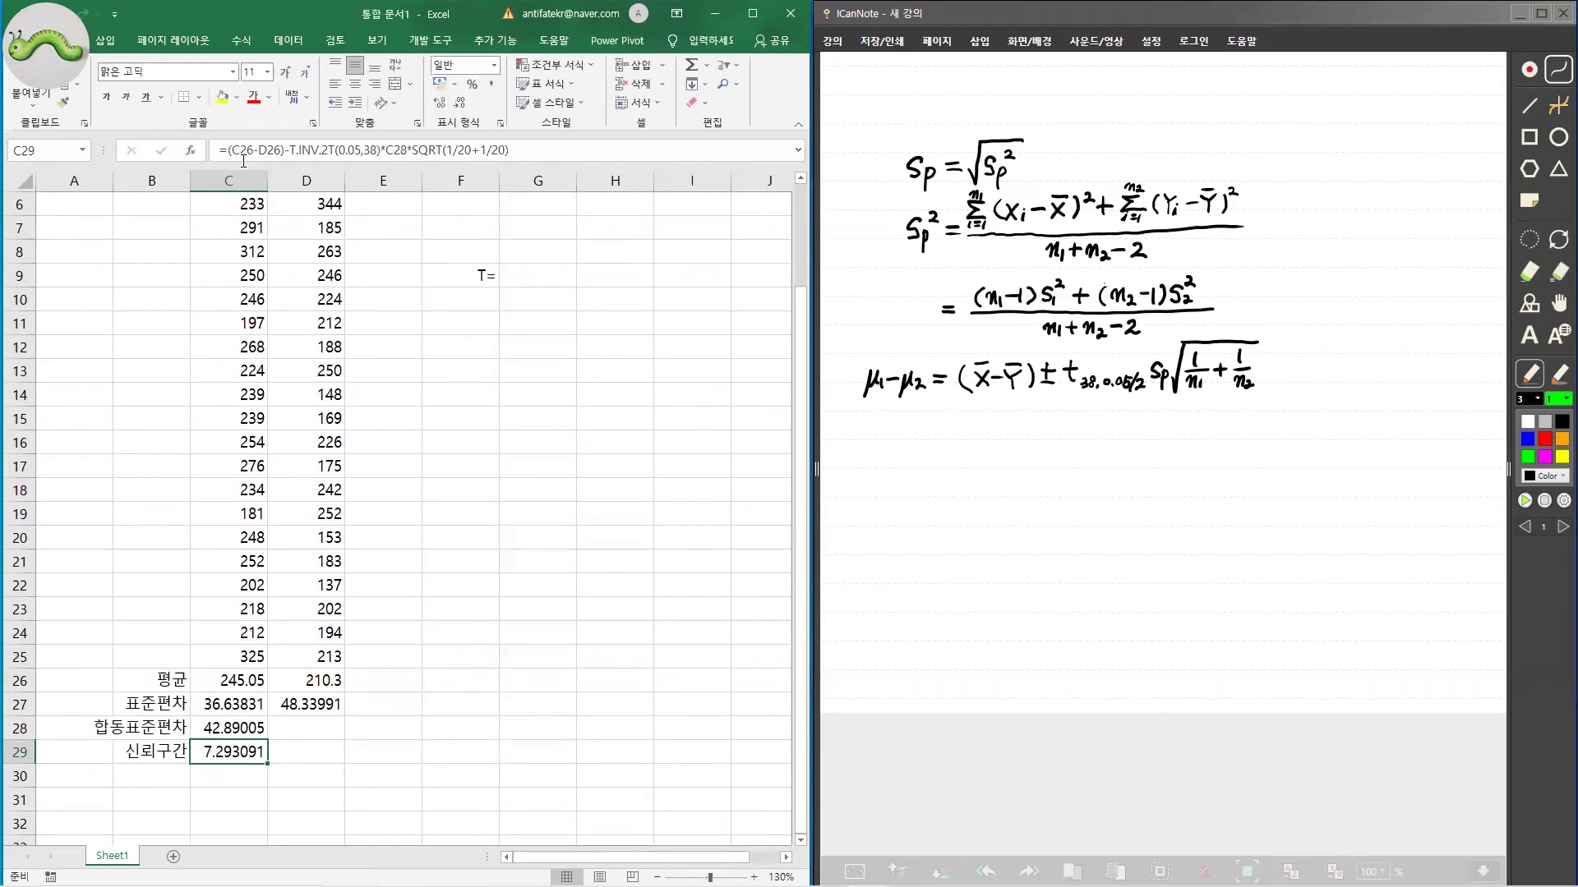
pyautogui.moveTo(222, 152); pyautogui.dragTo(566, 153)
pyautogui.hotkey('ctrl', 'c')
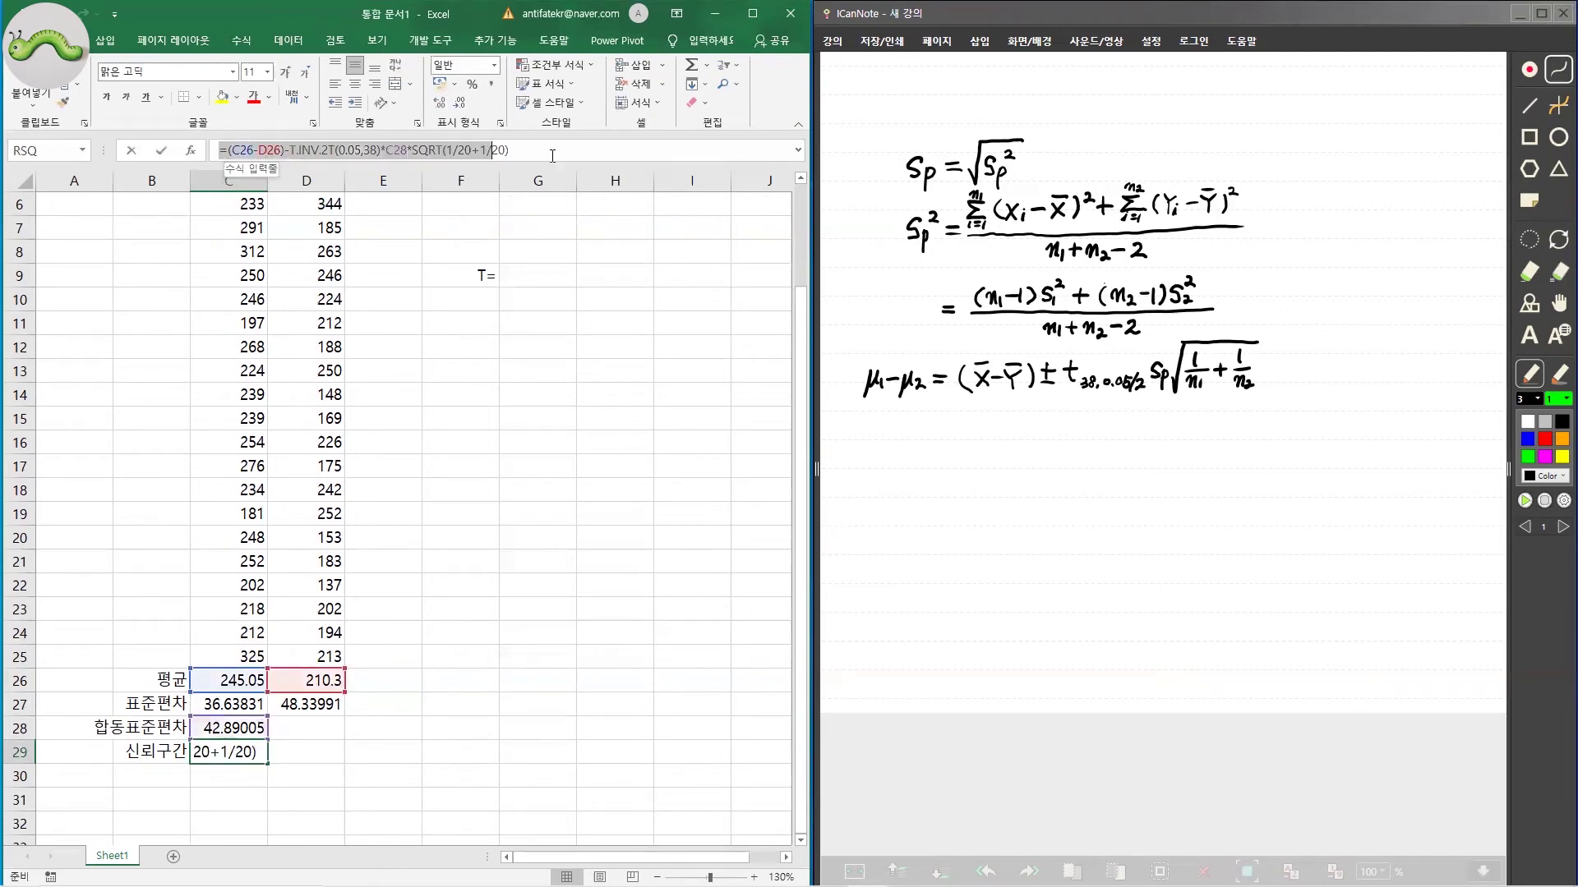
pyautogui.press('Escape')
pyautogui.click(322, 749)
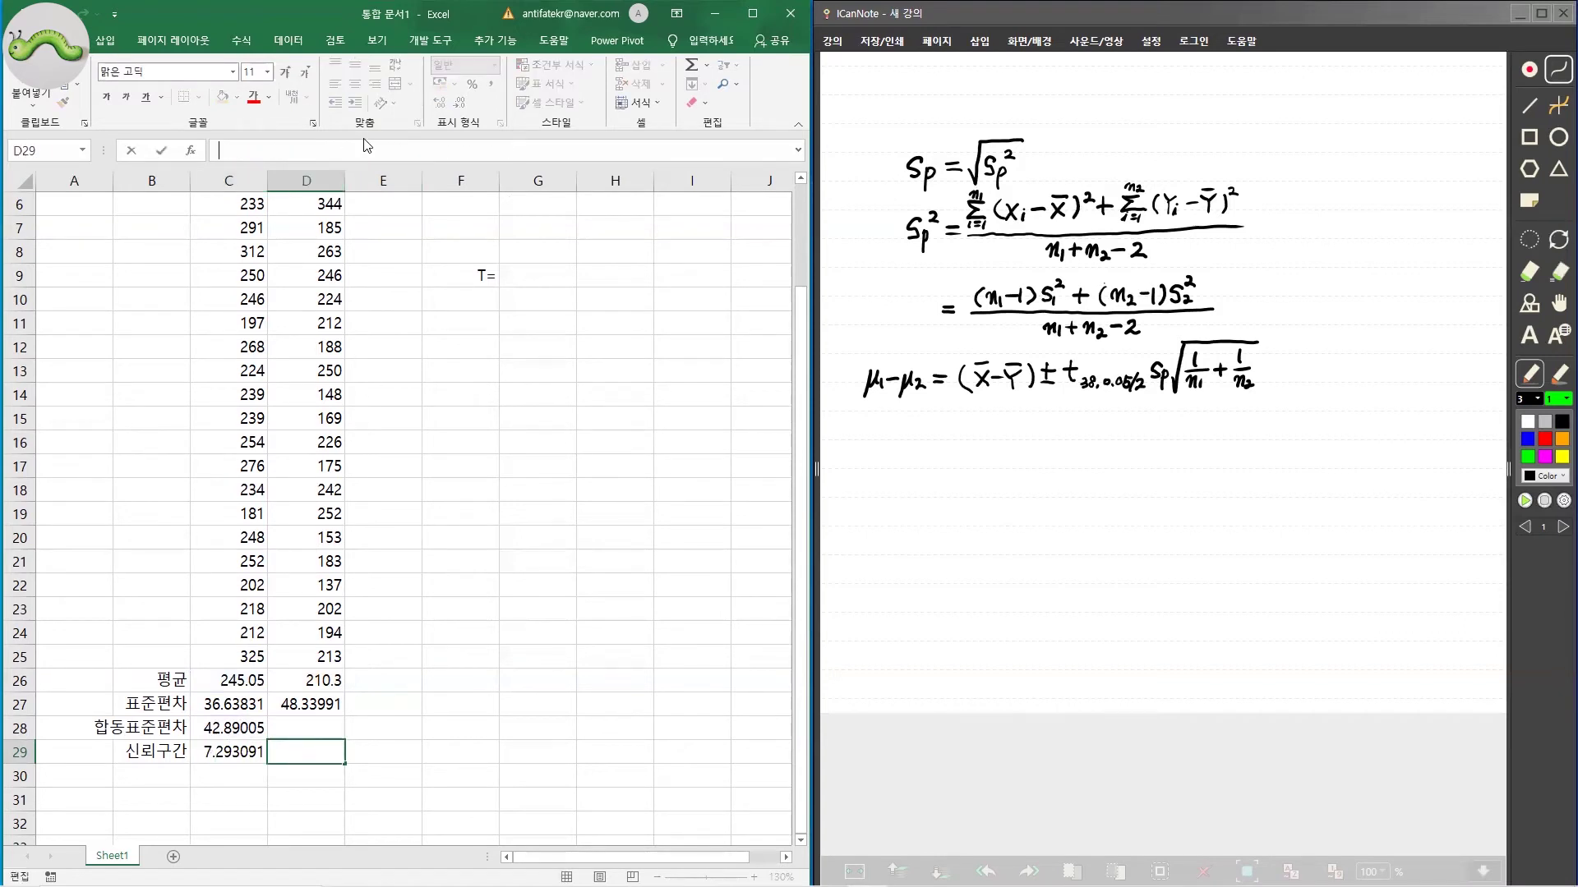
pyautogui.hotkey('ctrl', 'v')
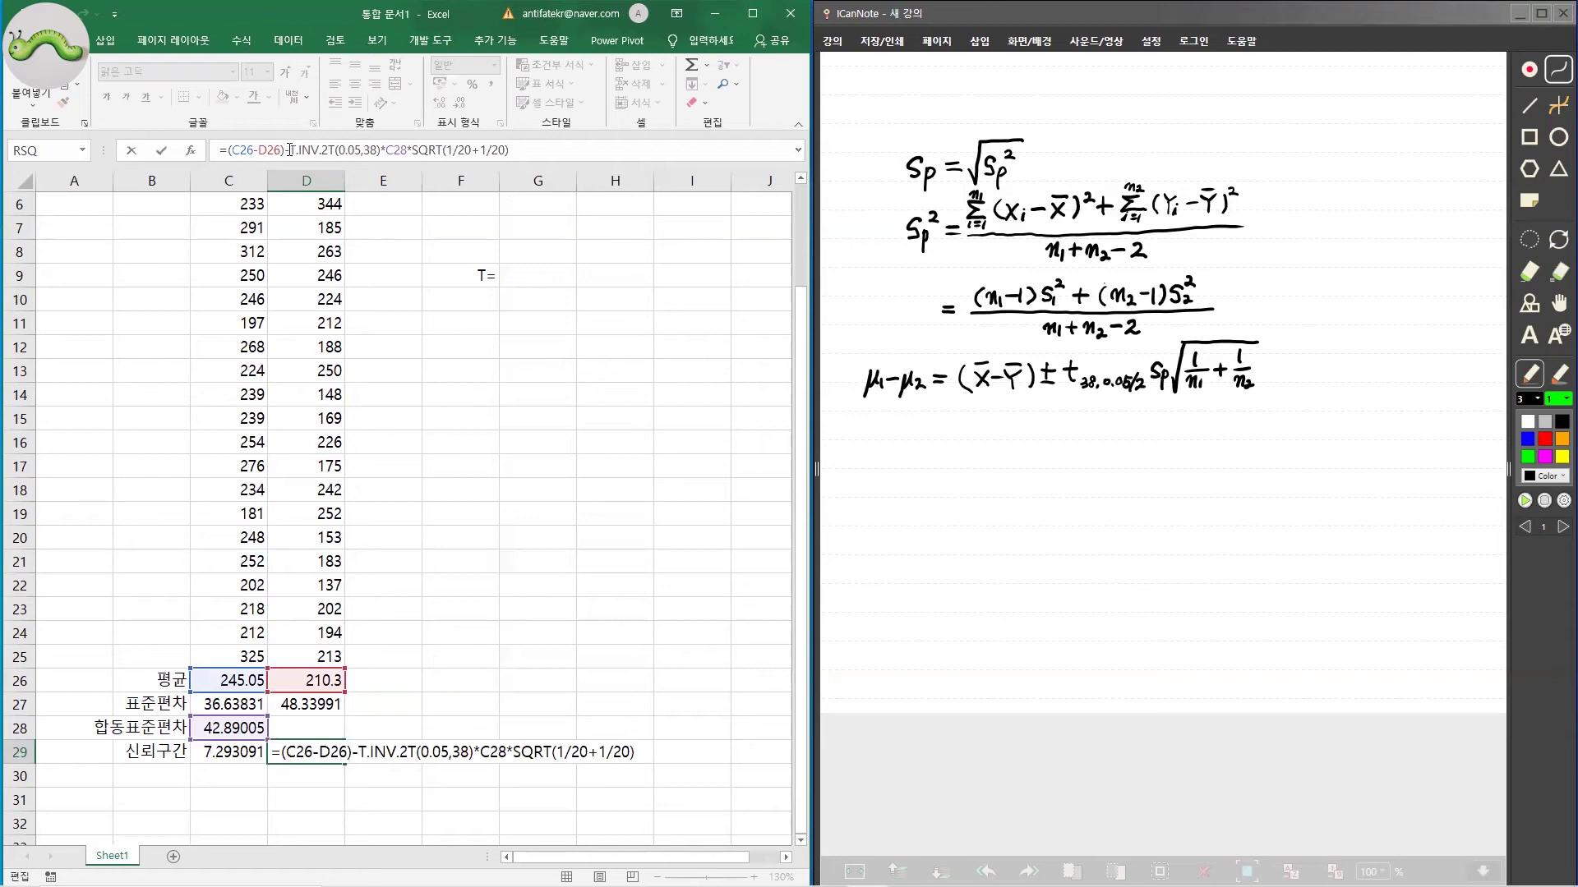
pyautogui.click(288, 150)
pyautogui.press('BackSpace')
pyautogui.write('+')
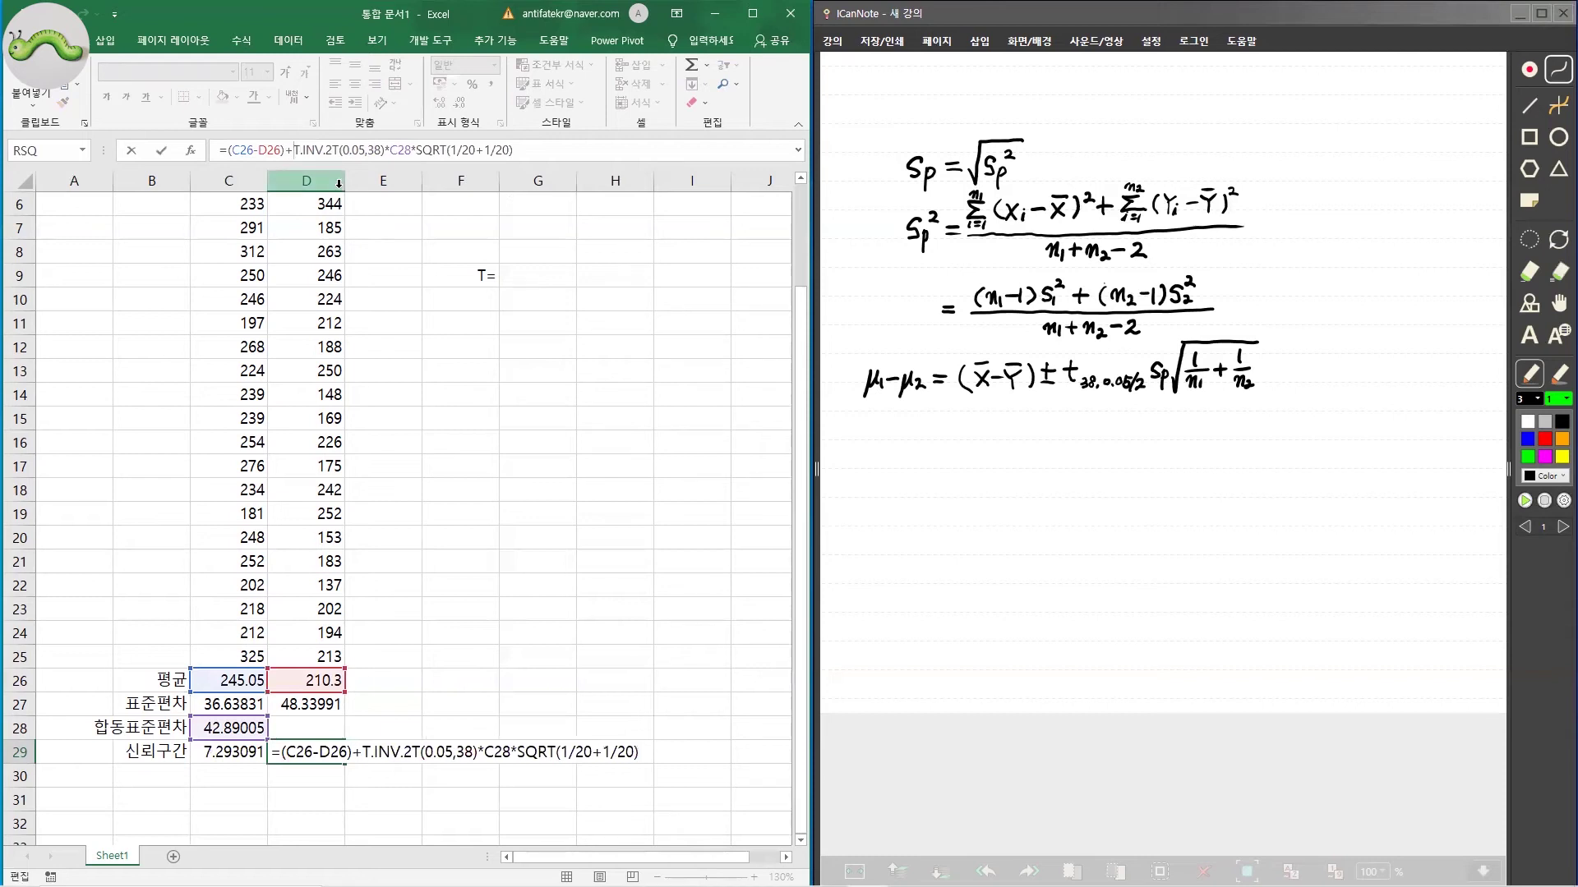
pyautogui.press('Return')
pyautogui.click(247, 772)
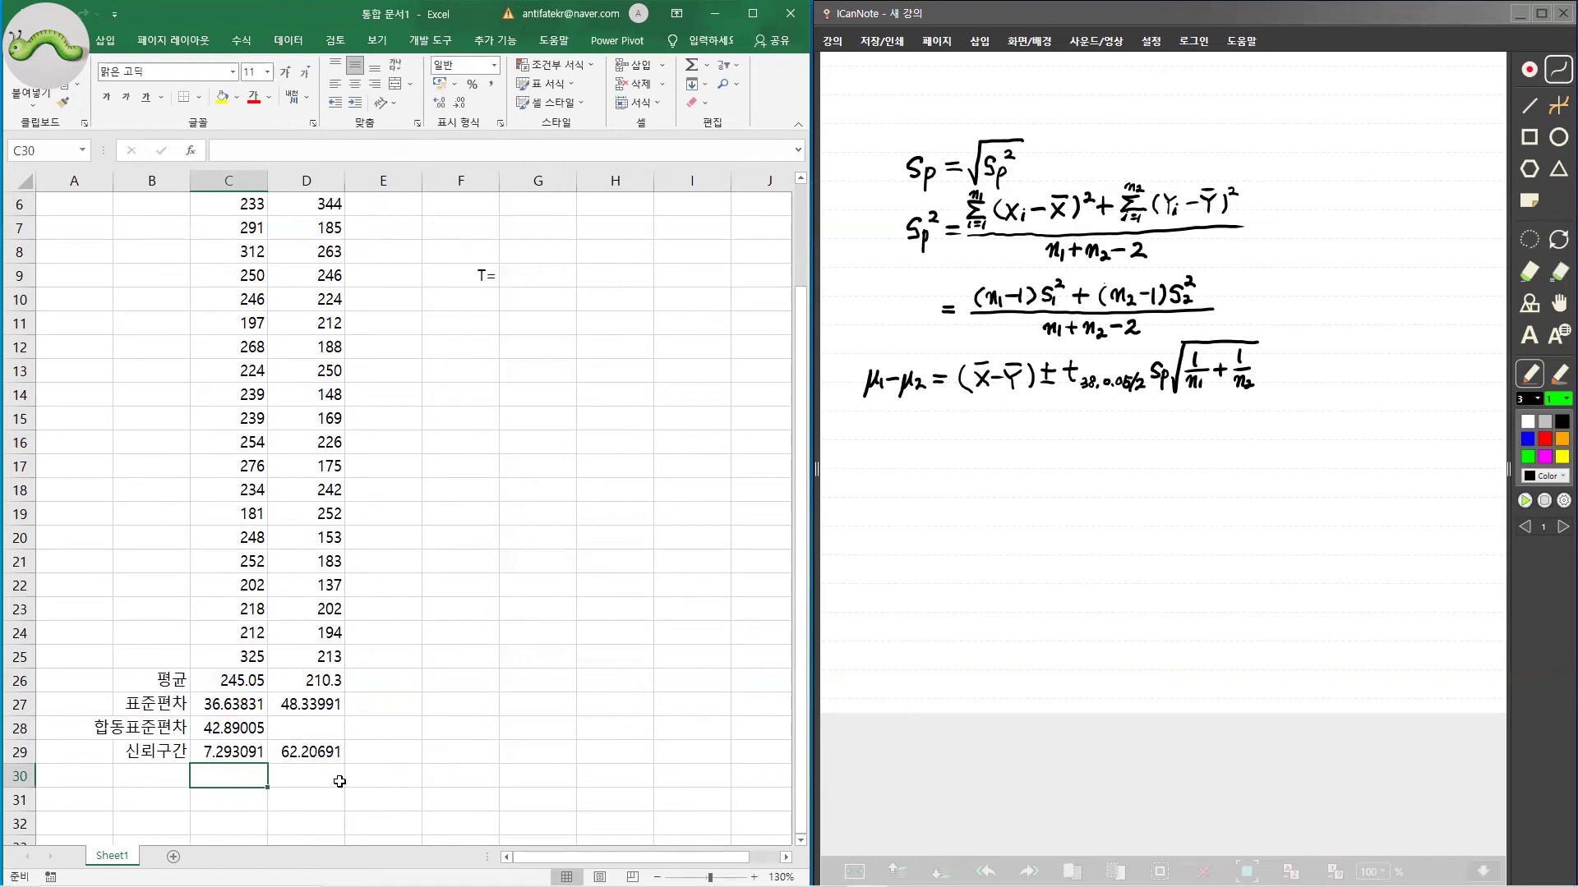
pyautogui.scroll(2, 340, 781)
pyautogui.scroll(-2, 324, 791)
pyautogui.scroll(2, 493, 701)
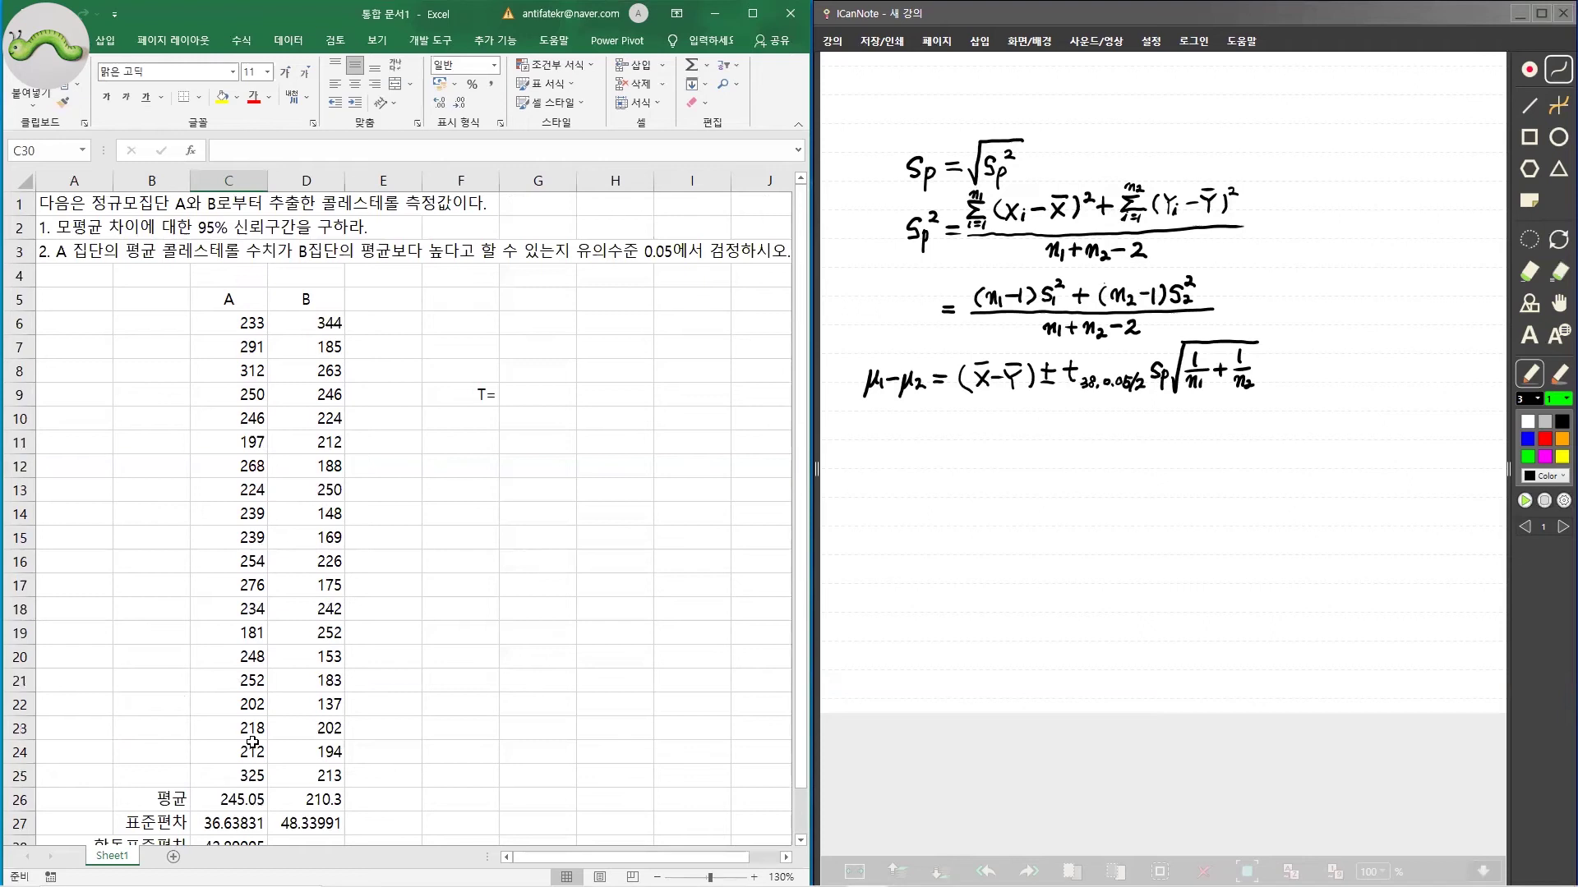
pyautogui.scroll(-1, 252, 742)
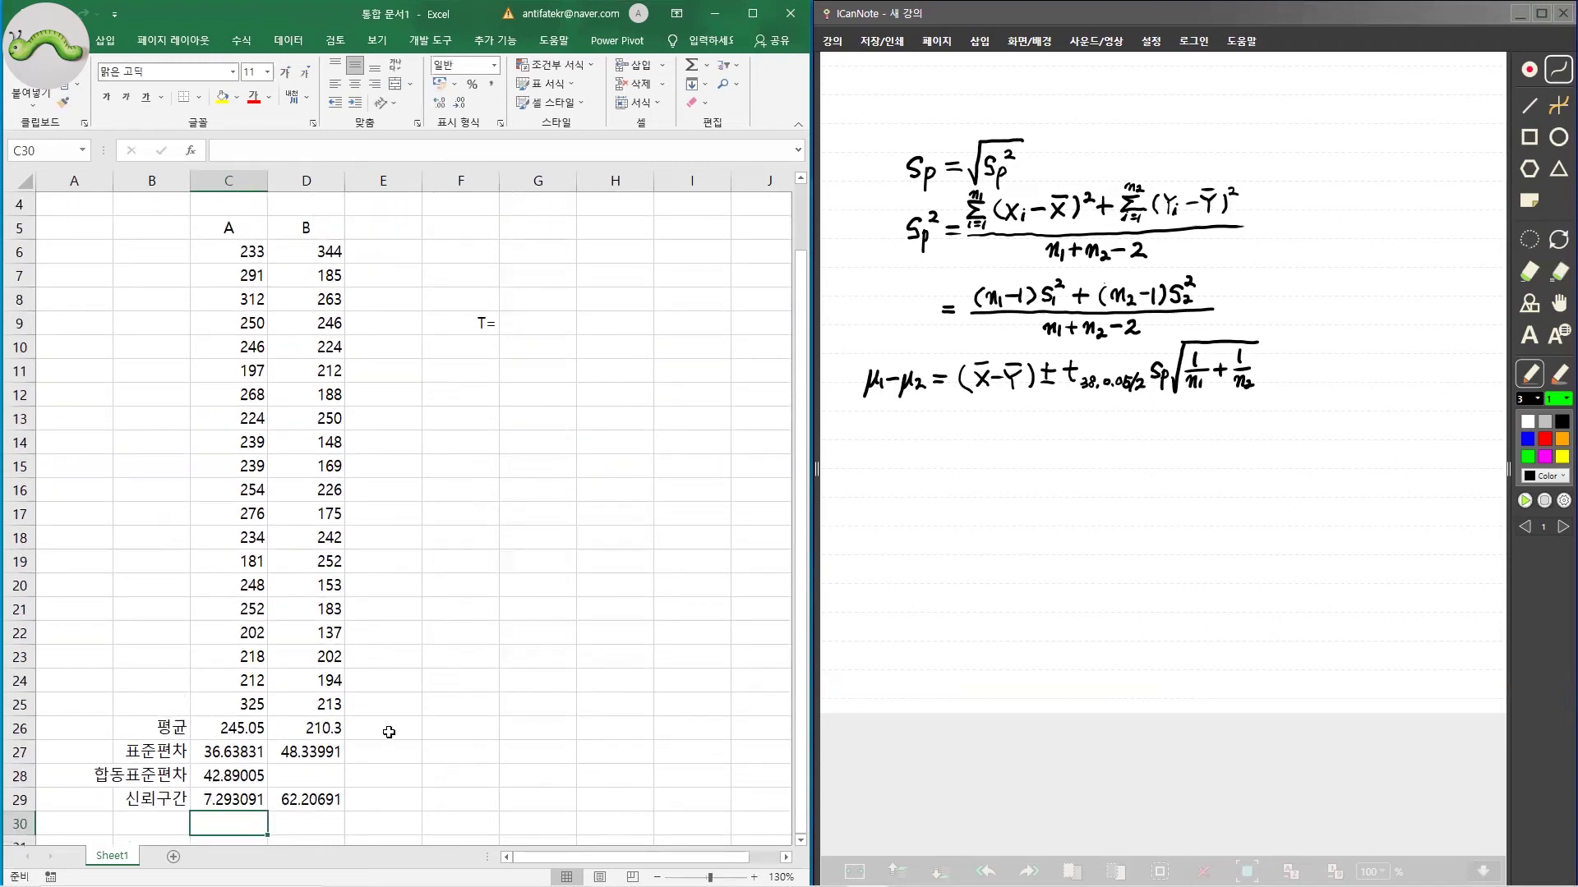
pyautogui.scroll(1, 425, 724)
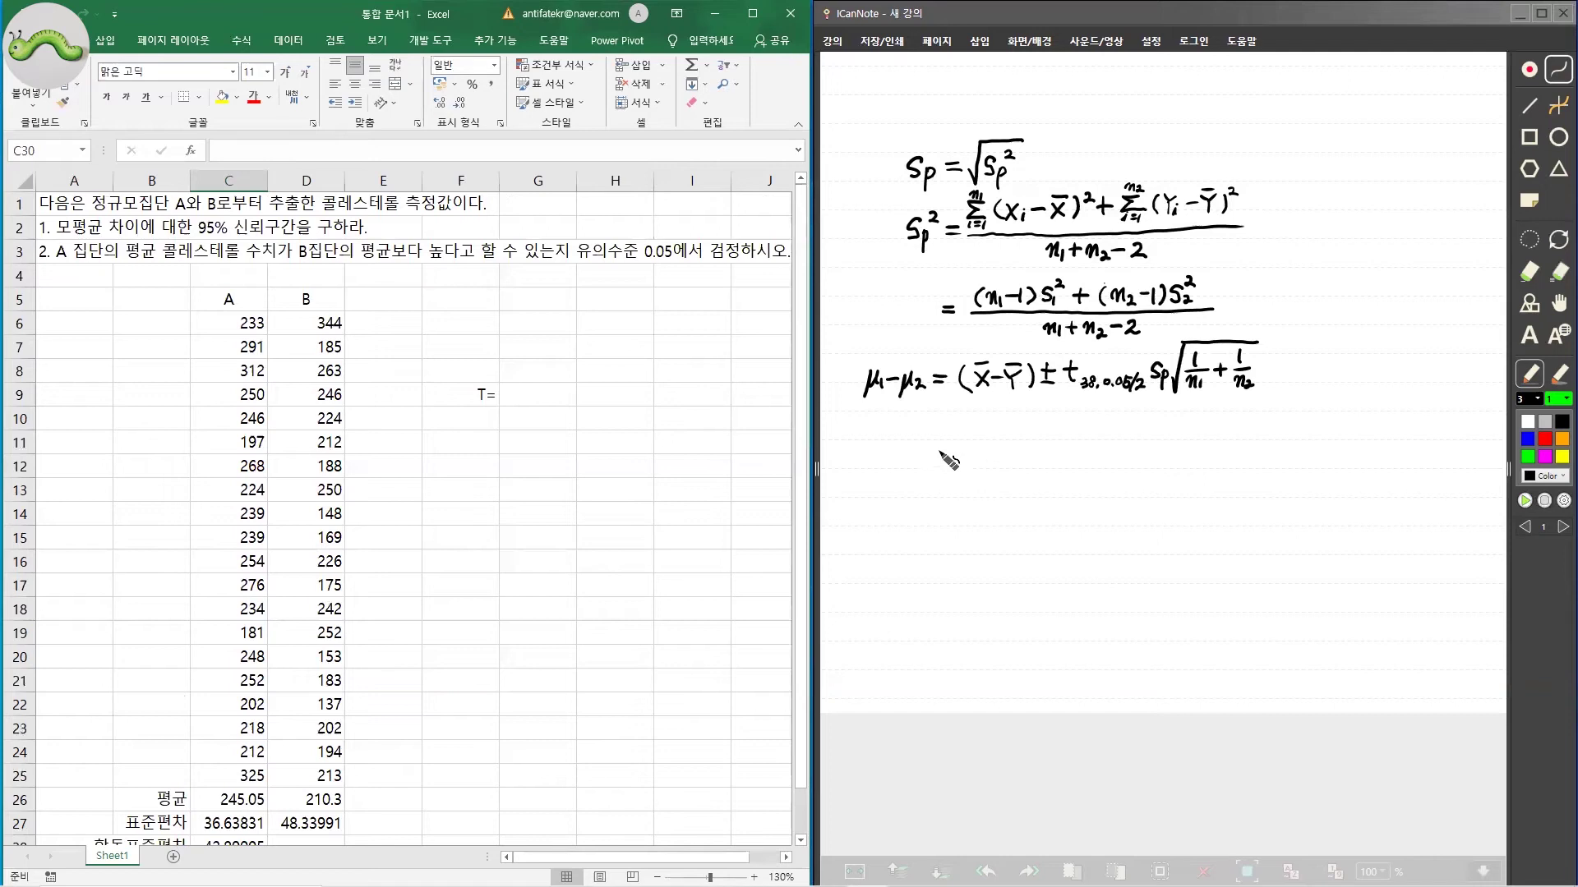
# Step: Handwrite the null hypothesis H₀: μ₁−μ₂ ≤ 0
pyautogui.moveTo(931, 426)
pyautogui.mouseDown()
pyautogui.moveTo(931, 444)
pyautogui.moveTo(946, 438)
pyautogui.mouseUp()
pyautogui.click(961, 433)
pyautogui.click(962, 443)
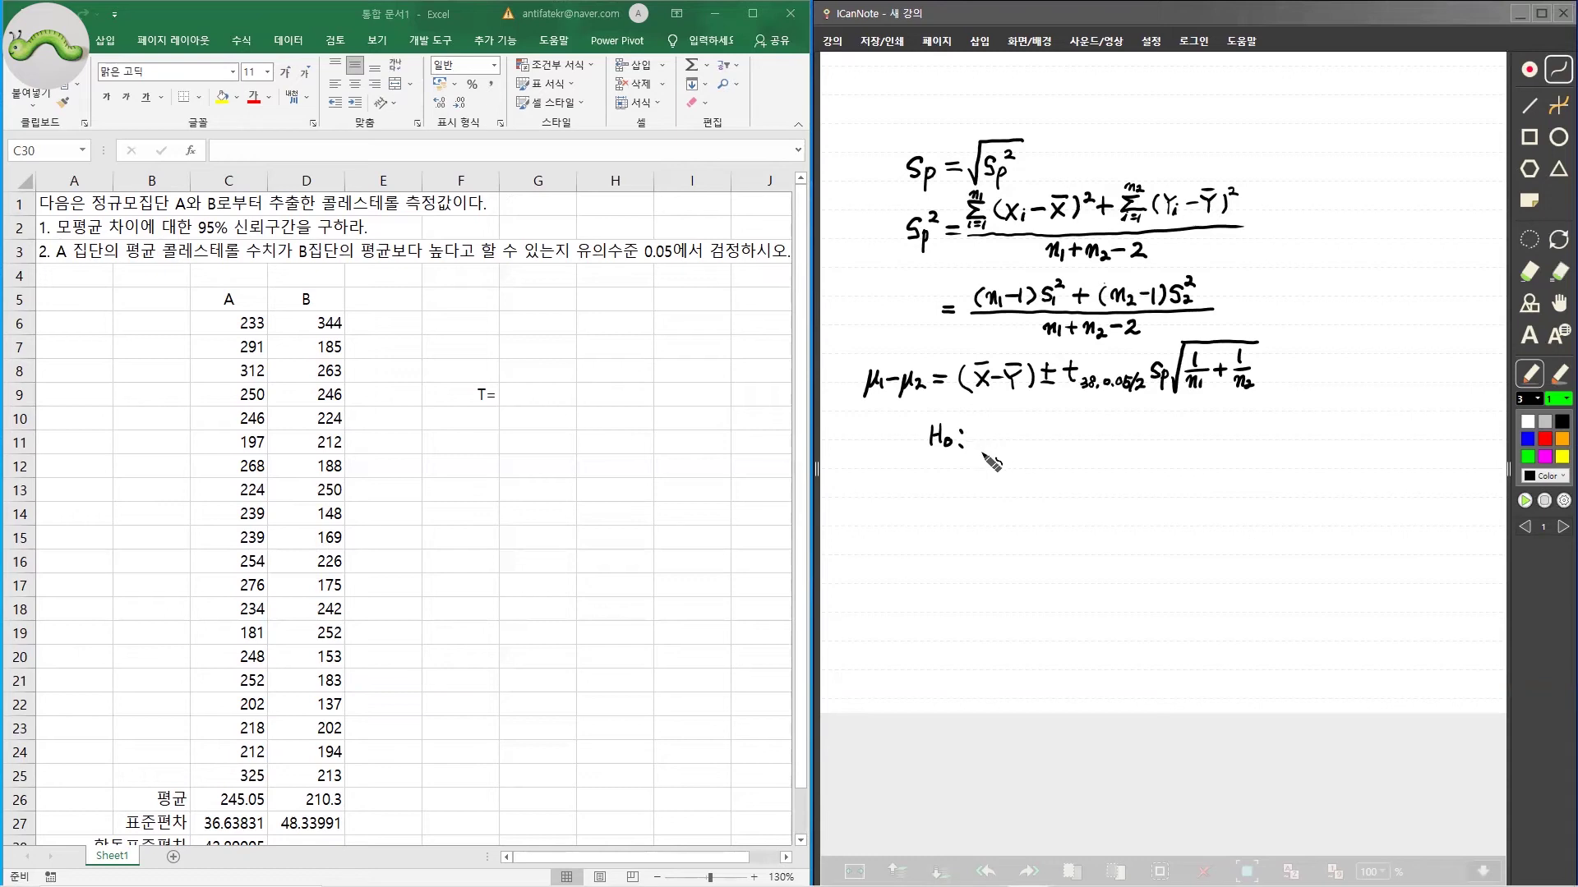
pyautogui.moveTo(986, 429)
pyautogui.mouseDown()
pyautogui.moveTo(1003, 428)
pyautogui.moveTo(1010, 451)
pyautogui.moveTo(1070, 430)
pyautogui.mouseUp()
pyautogui.moveTo(1057, 437); pyautogui.dragTo(1070, 437)
pyautogui.moveTo(1083, 428); pyautogui.dragTo(1077, 425)
# Step: Write H₁: μ₁−μ₂ > 0, bracket both hypotheses, and touch up the 0
pyautogui.moveTo(931, 465); pyautogui.dragTo(947, 488)
pyautogui.click(963, 468)
pyautogui.click(962, 483)
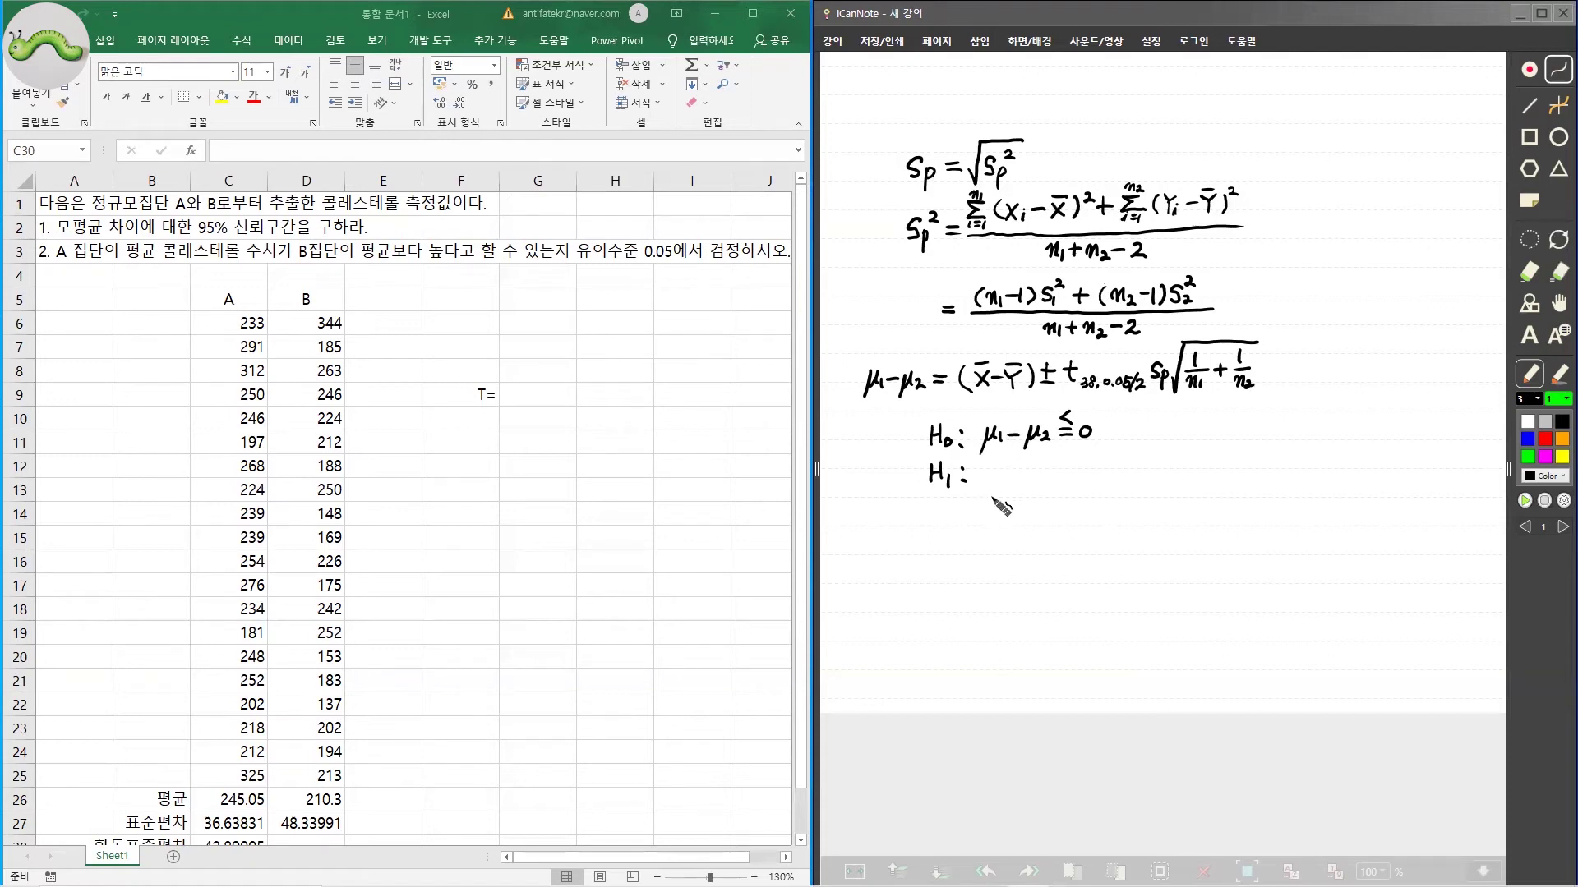
pyautogui.moveTo(984, 493)
pyautogui.mouseDown()
pyautogui.moveTo(990, 468)
pyautogui.moveTo(1003, 483)
pyautogui.moveTo(1022, 472)
pyautogui.moveTo(1030, 493)
pyautogui.moveTo(1088, 465)
pyautogui.mouseUp()
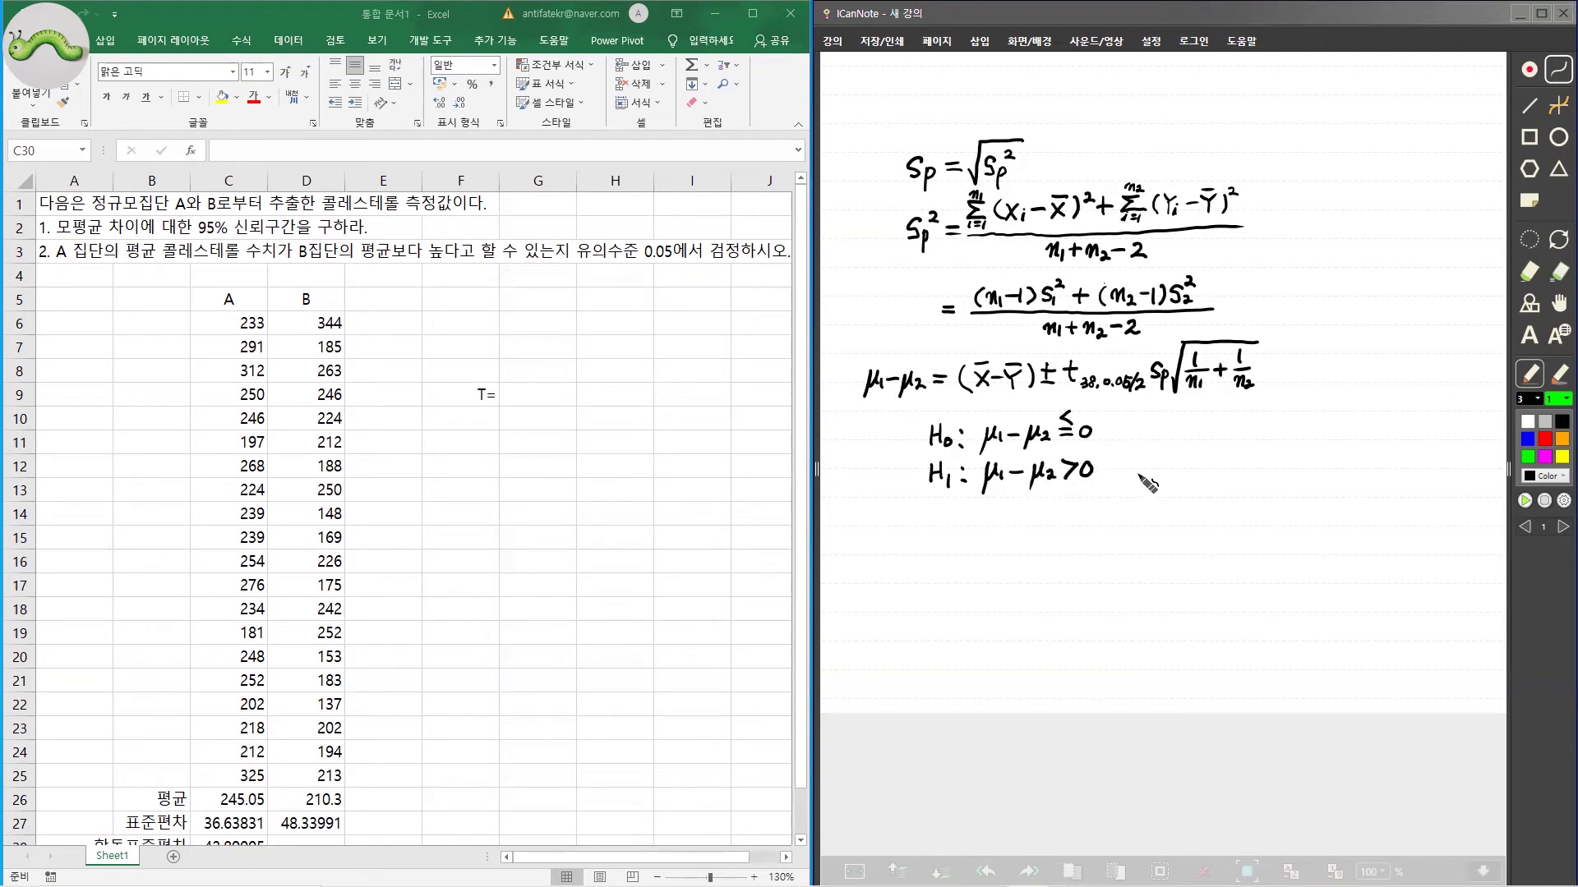
pyautogui.moveTo(922, 427); pyautogui.dragTo(914, 487)
pyautogui.moveTo(1079, 443); pyautogui.dragTo(1095, 445)
# Step: Begin the test statistic as T = (X̄−Ȳ)
pyautogui.moveTo(939, 528); pyautogui.dragTo(957, 528)
pyautogui.moveTo(948, 529)
pyautogui.mouseDown()
pyautogui.moveTo(949, 549)
pyautogui.moveTo(979, 544)
pyautogui.mouseUp()
pyautogui.moveTo(1007, 514)
pyautogui.mouseDown()
pyautogui.moveTo(1043, 532)
pyautogui.moveTo(1055, 511)
pyautogui.moveTo(995, 536)
pyautogui.moveTo(1062, 536)
pyautogui.mouseUp()
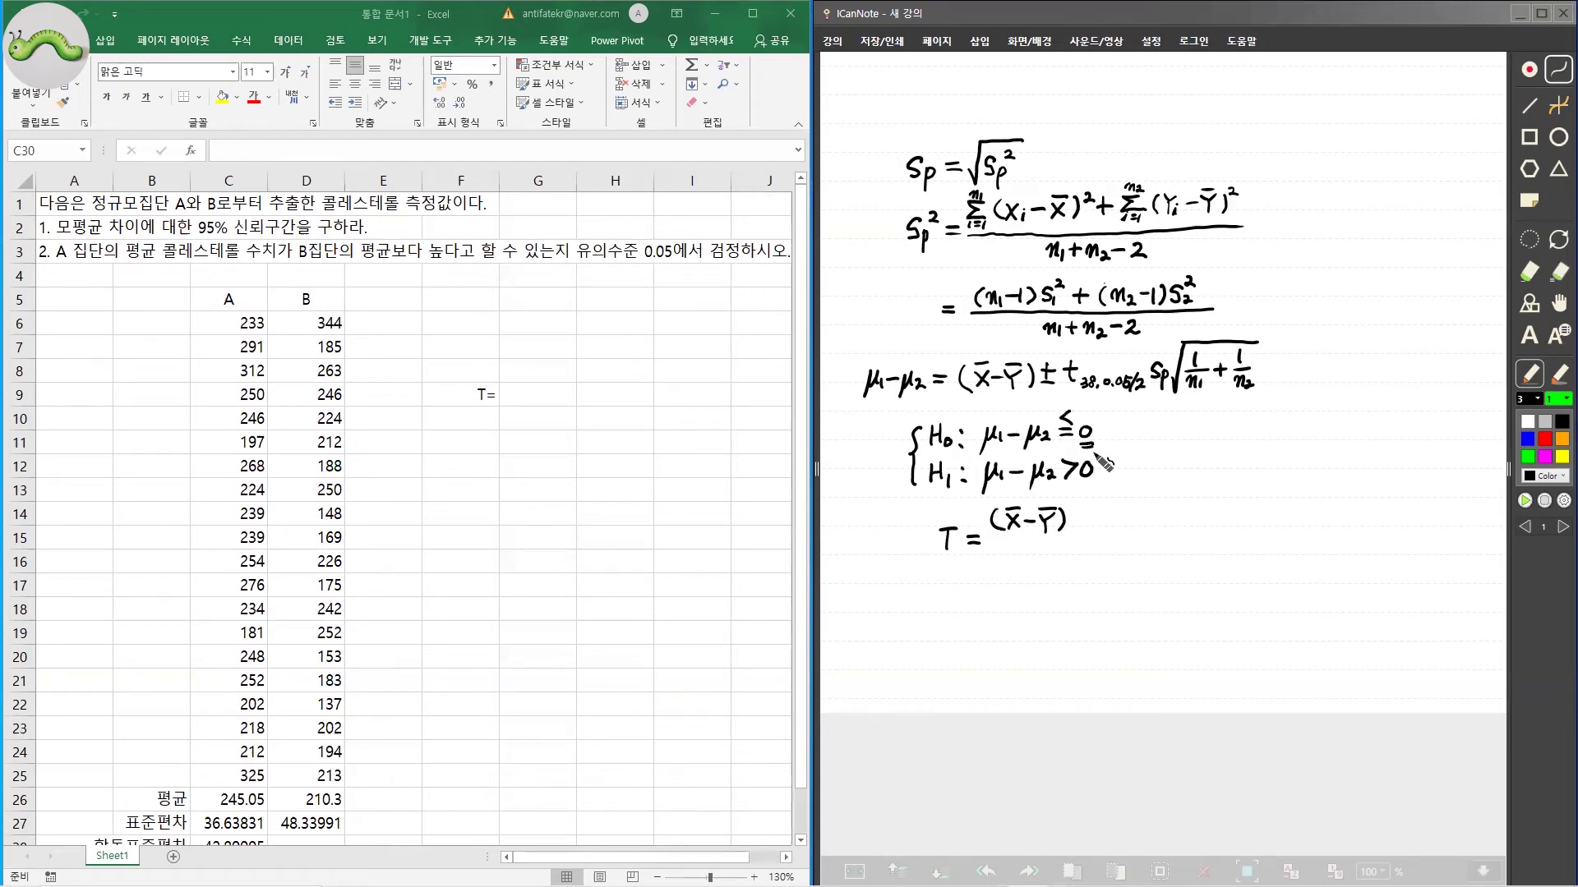
# Step: Finish T = (X̄−Ȳ)/(Sp√(1/n1+1/n2)) > t38,0.05 with fraction bar, denominator and critical t
pyautogui.moveTo(986, 541); pyautogui.dragTo(1104, 537)
pyautogui.moveTo(1004, 557)
pyautogui.mouseDown()
pyautogui.moveTo(996, 573)
pyautogui.moveTo(1034, 555)
pyautogui.moveTo(1049, 567)
pyautogui.moveTo(1035, 581)
pyautogui.moveTo(1041, 562)
pyautogui.moveTo(1091, 564)
pyautogui.moveTo(1080, 580)
pyautogui.moveTo(1094, 580)
pyautogui.moveTo(1085, 559)
pyautogui.moveTo(1101, 543)
pyautogui.moveTo(1167, 543)
pyautogui.mouseUp()
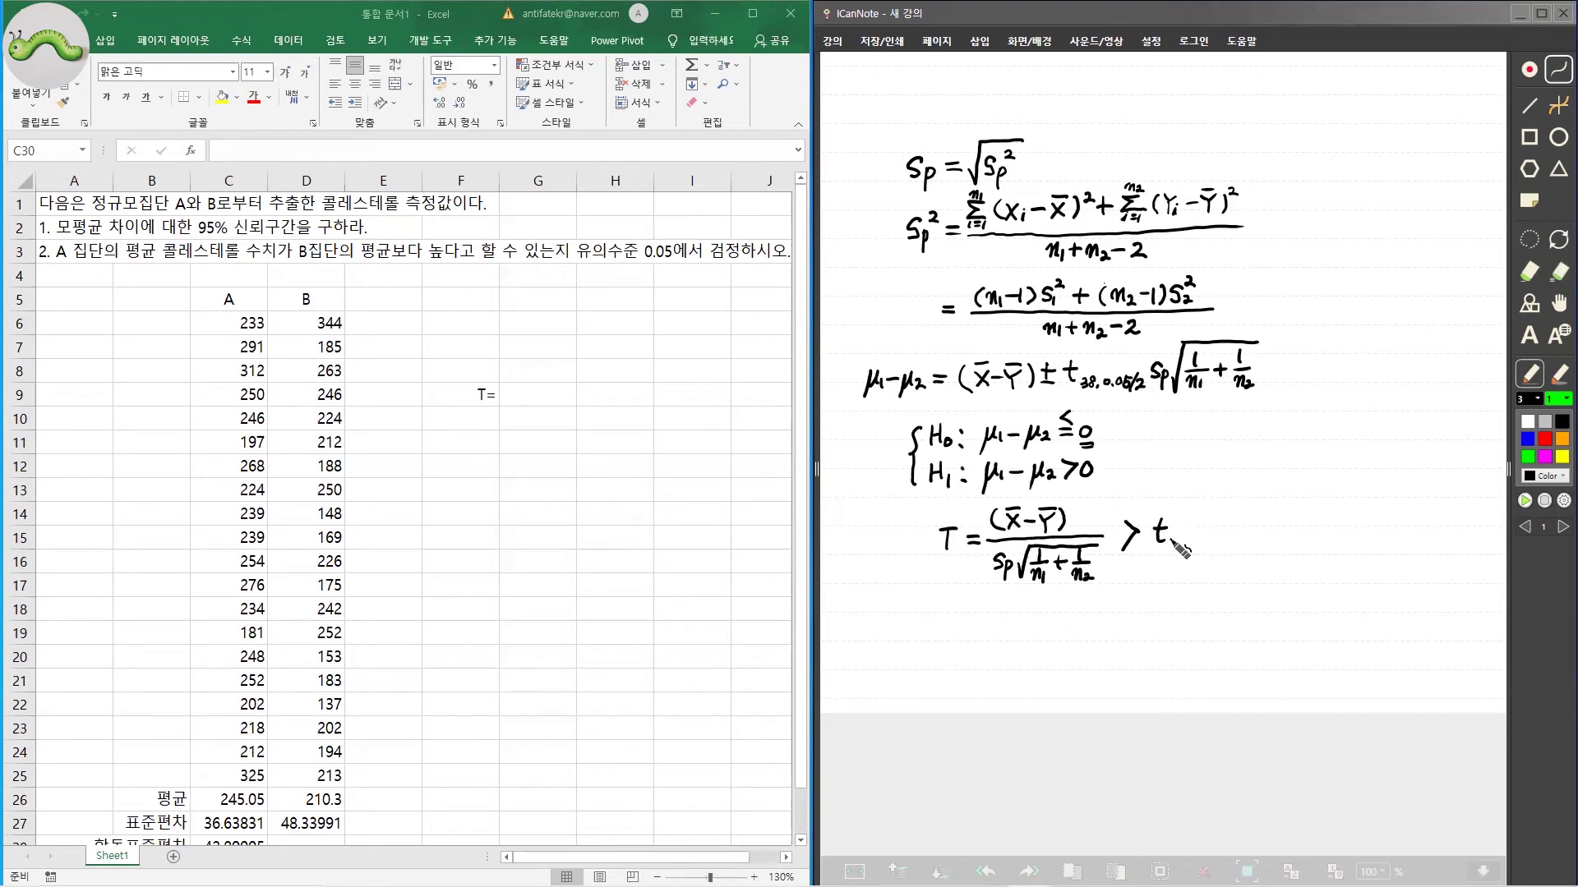
pyautogui.moveTo(1172, 539); pyautogui.dragTo(1182, 542)
pyautogui.moveTo(1199, 541); pyautogui.dragTo(1221, 549)
pyautogui.click(1206, 549)
# Step: Enter =(C26-D26)/(C28*sqrt(1/20+1/20)) in G9, giving T = 2.562113
pyautogui.click(549, 395)
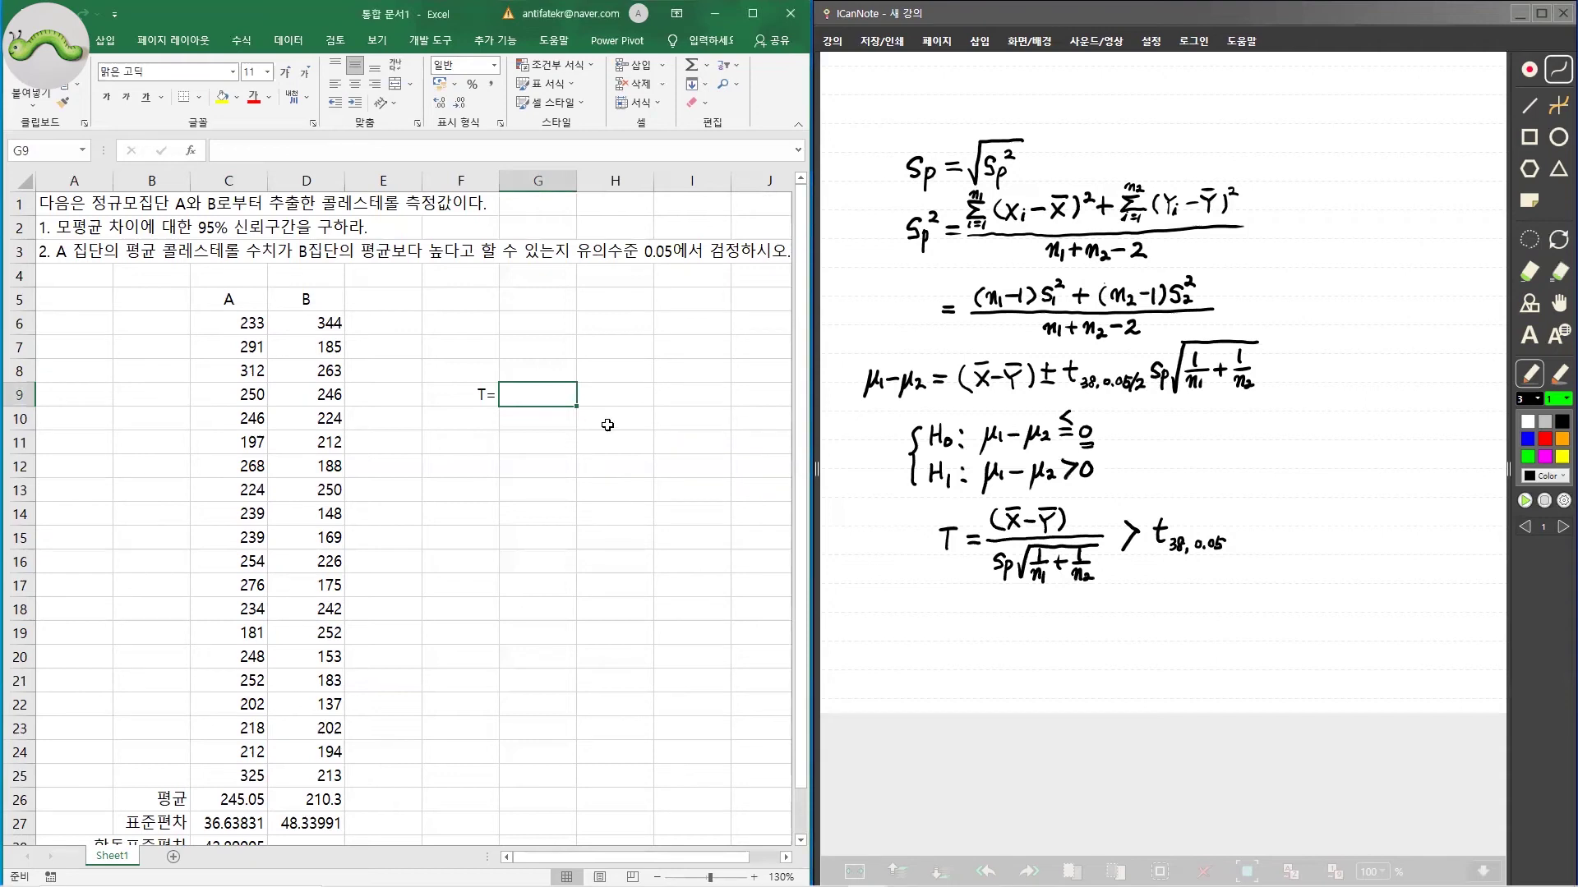
pyautogui.write('=')
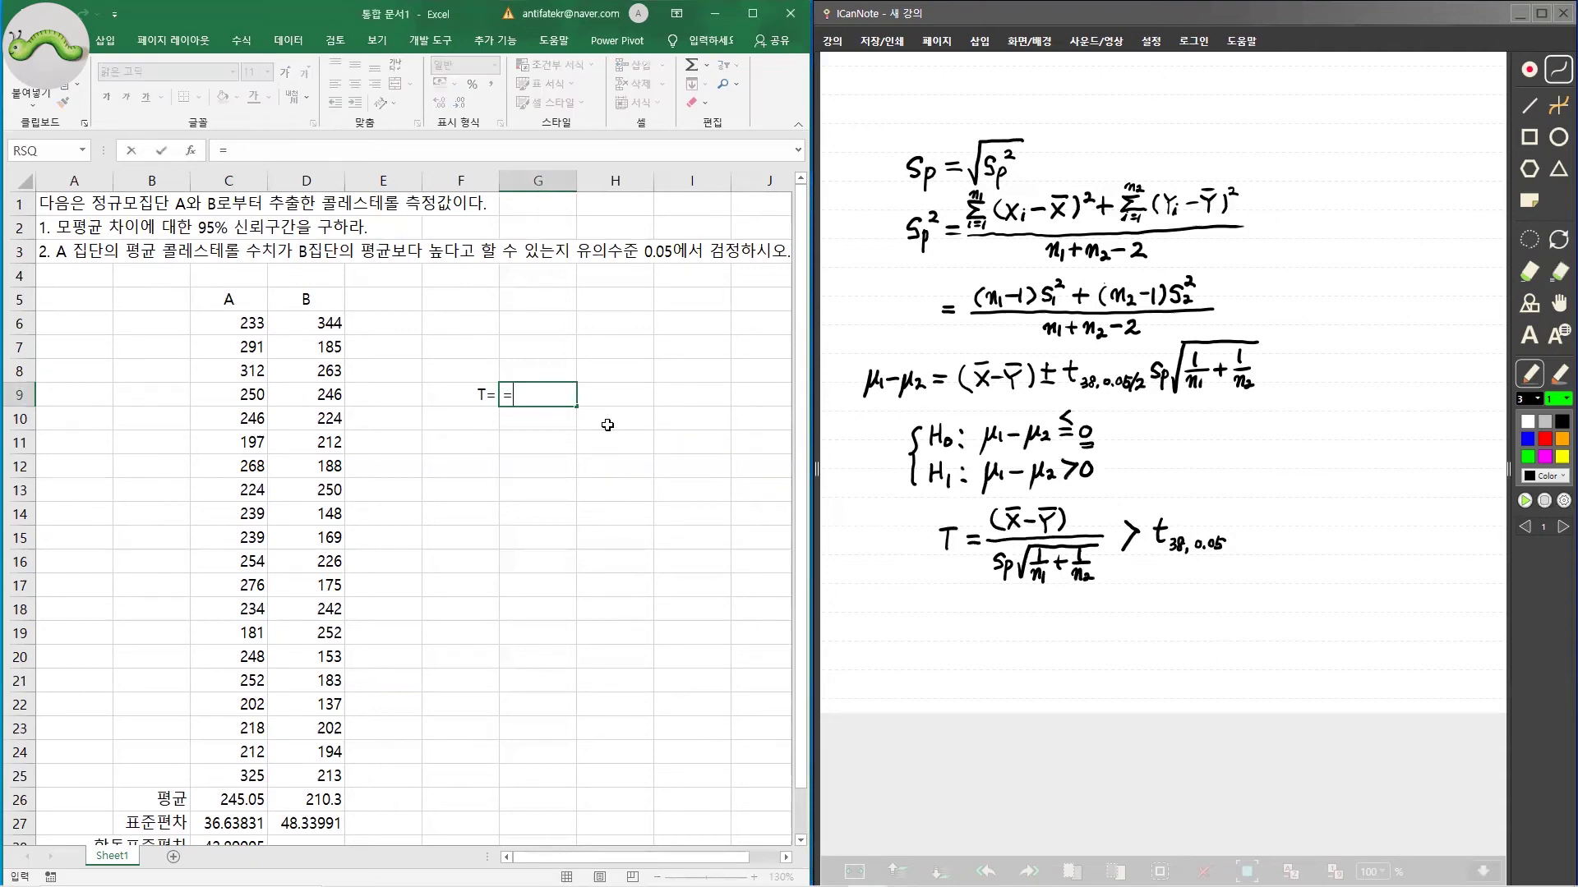
pyautogui.write('(')
pyautogui.click(243, 793)
pyautogui.write('-')
pyautogui.click(301, 792)
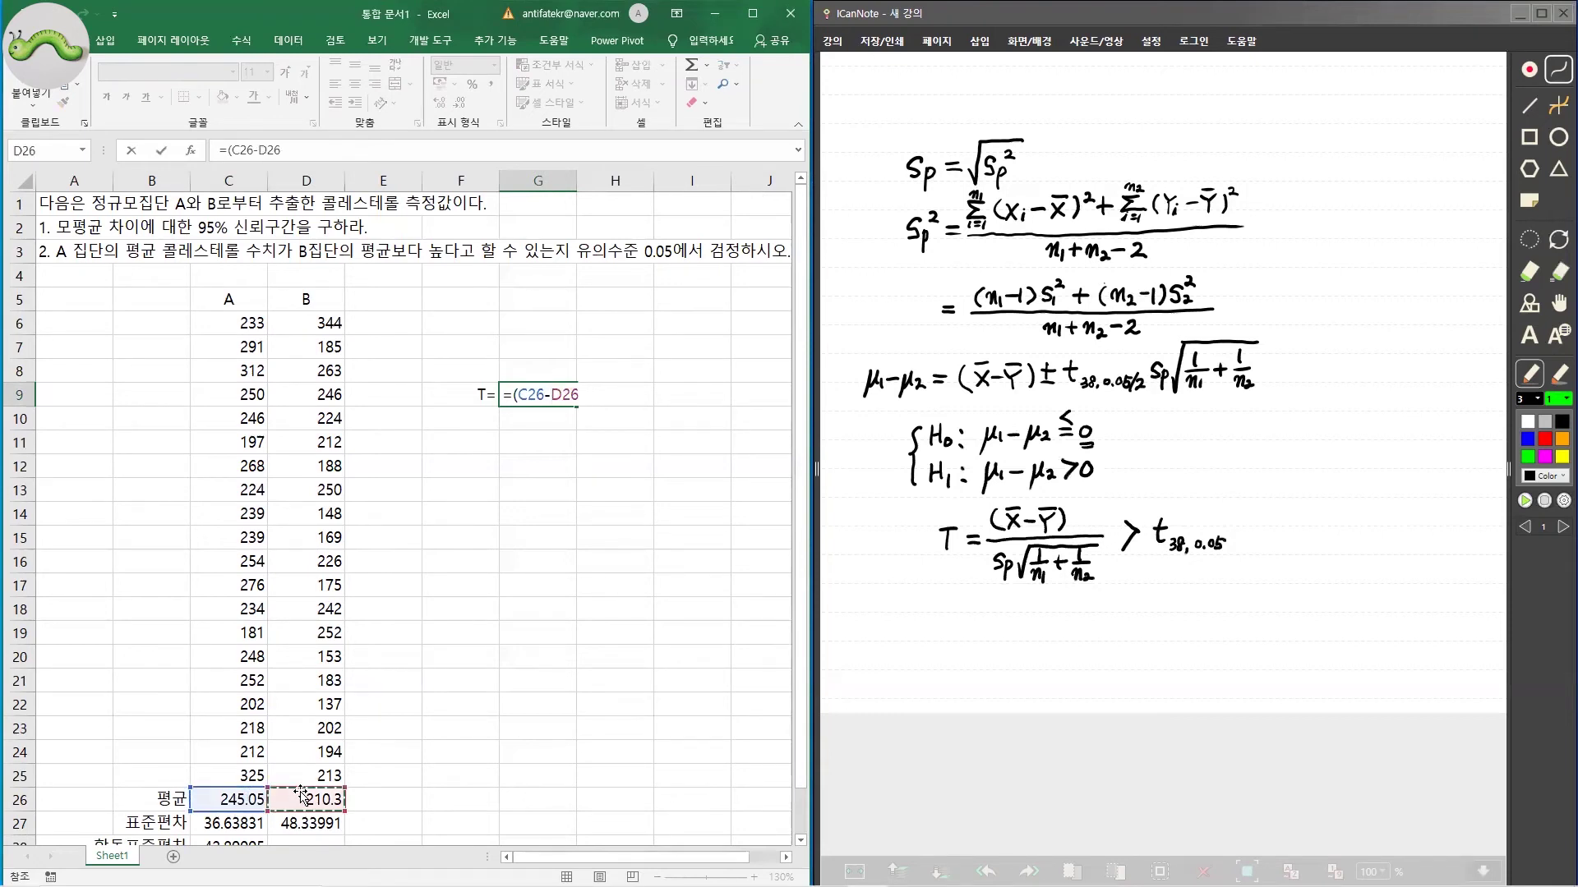
pyautogui.write(')/(')
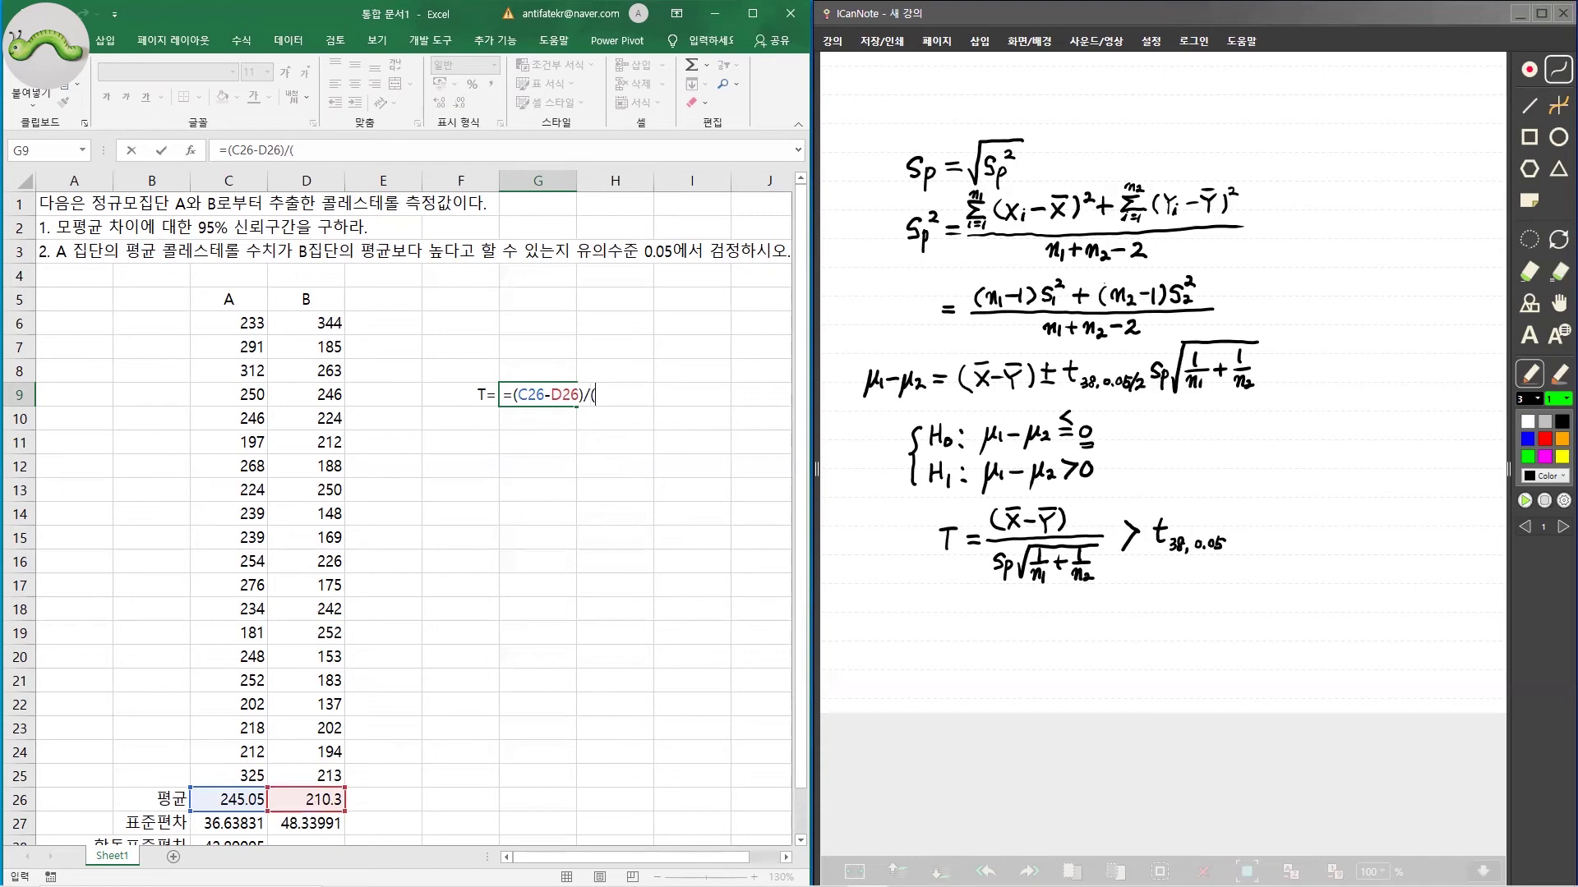
pyautogui.scroll(-1, 279, 789)
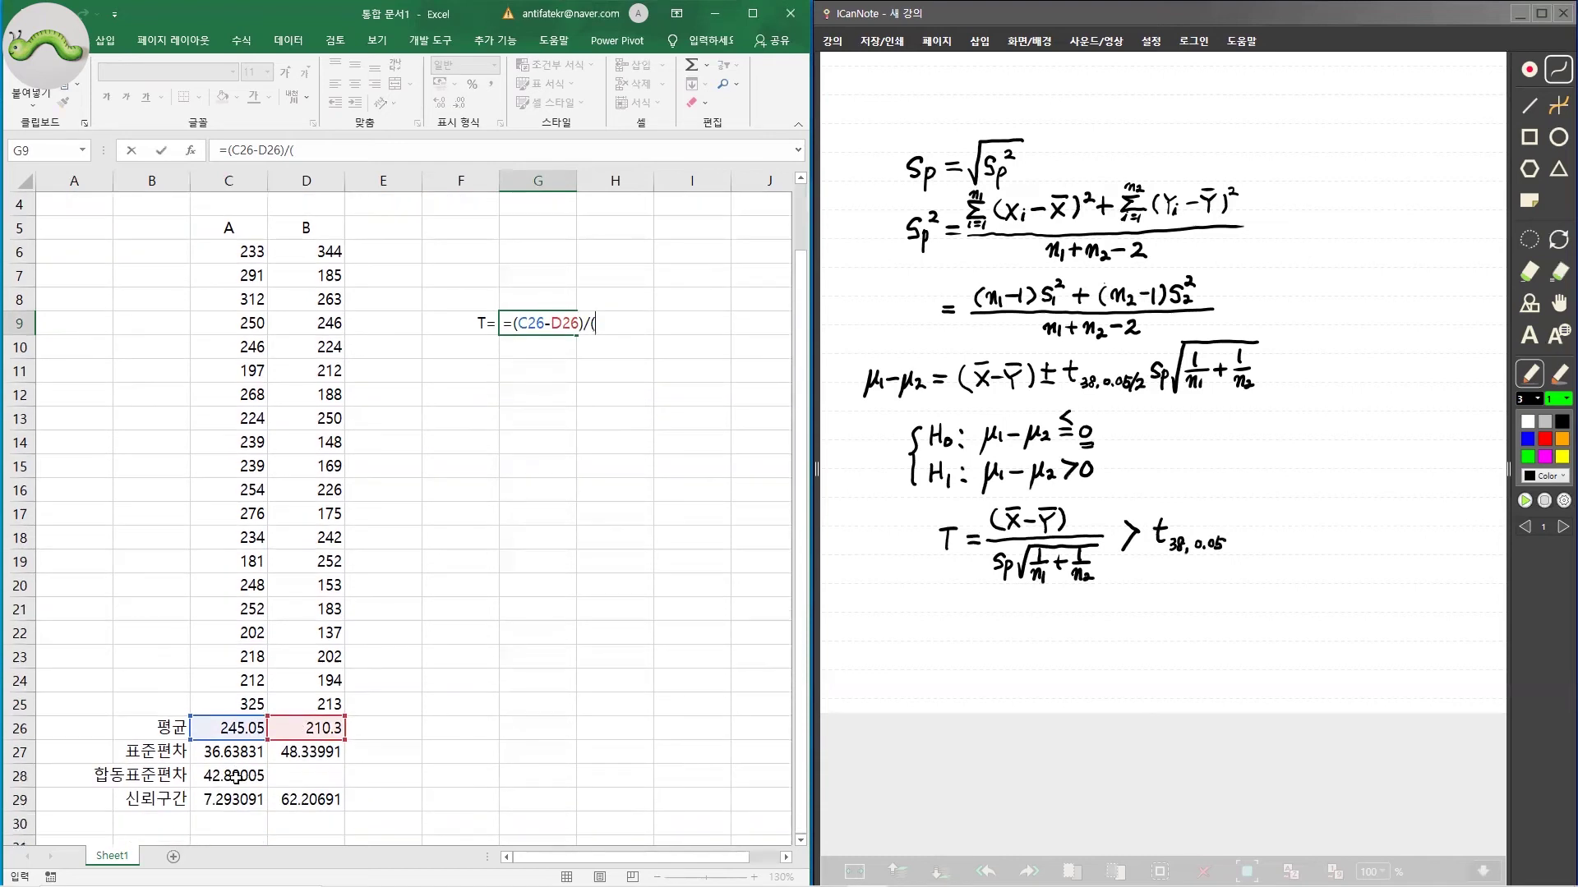
pyautogui.click(236, 775)
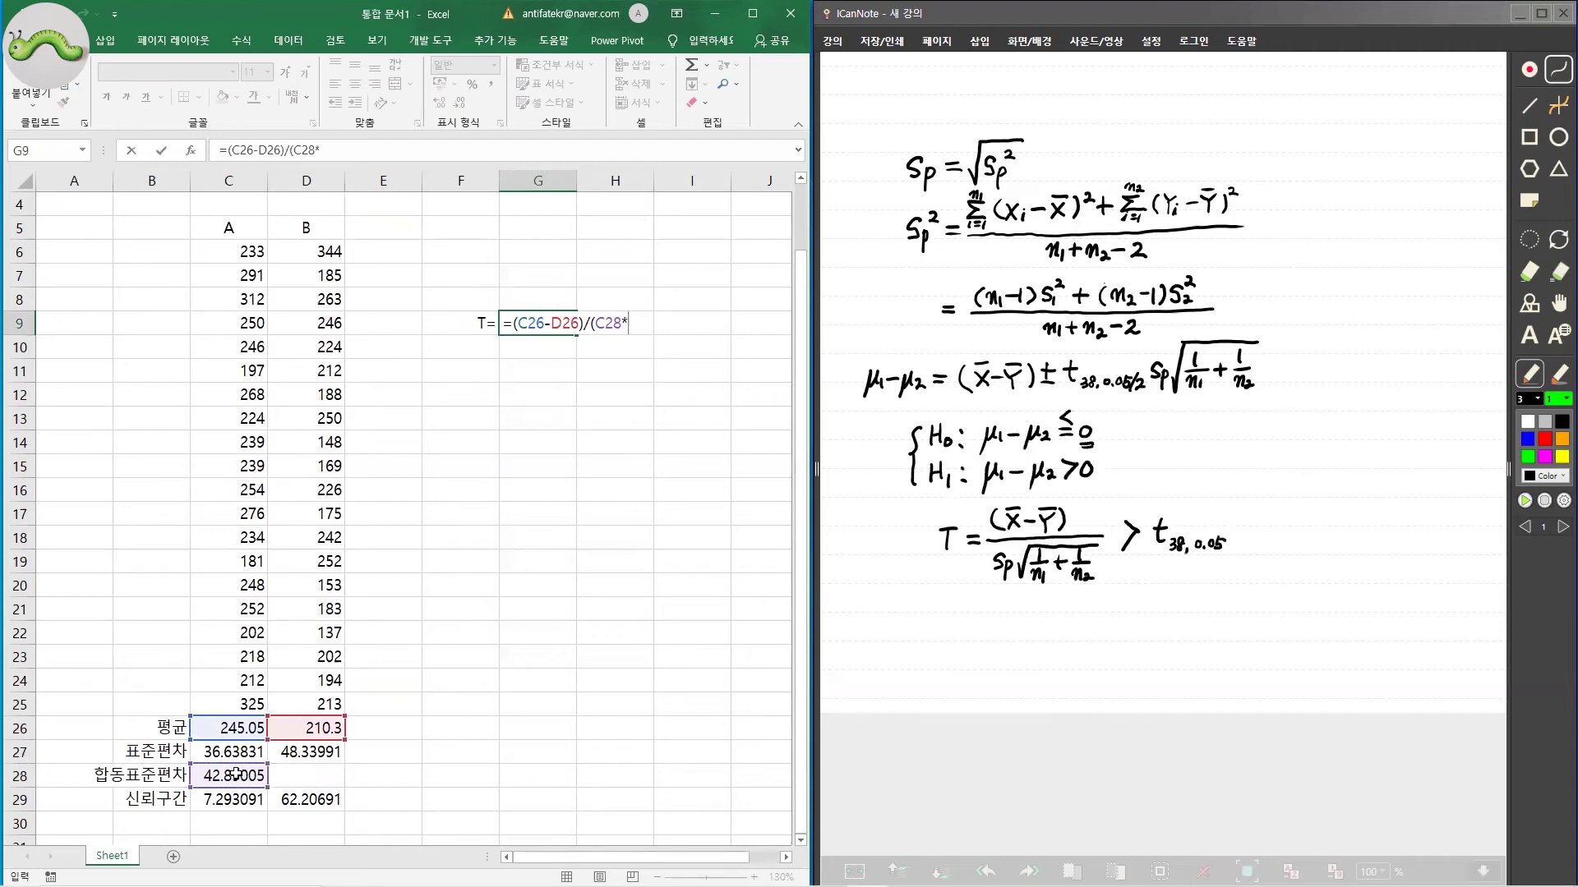
pyautogui.write('sqrt')
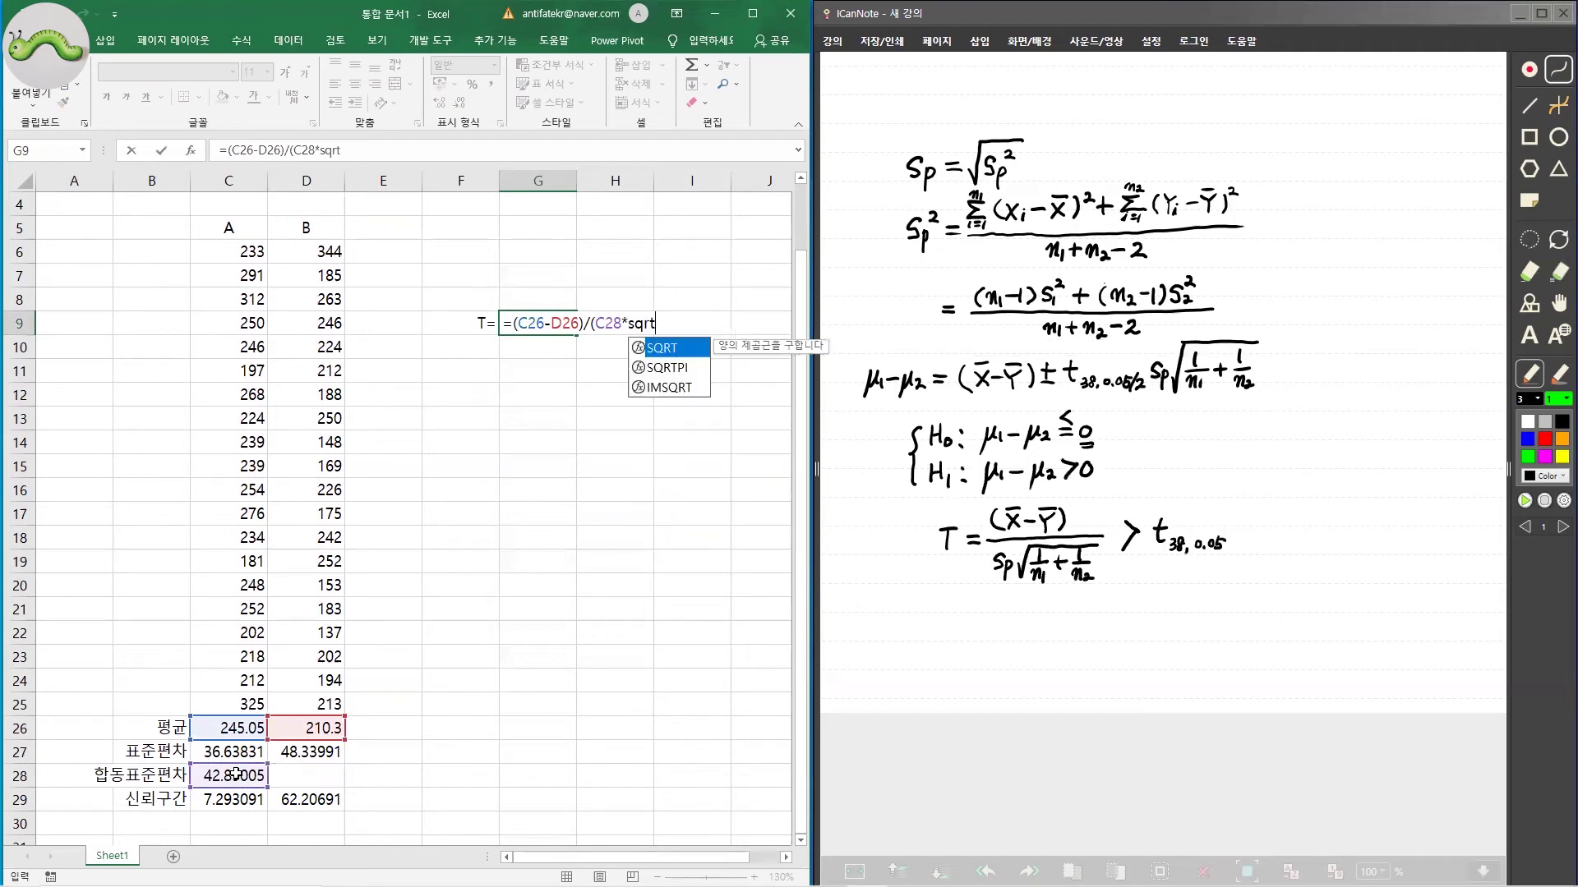
pyautogui.write('(')
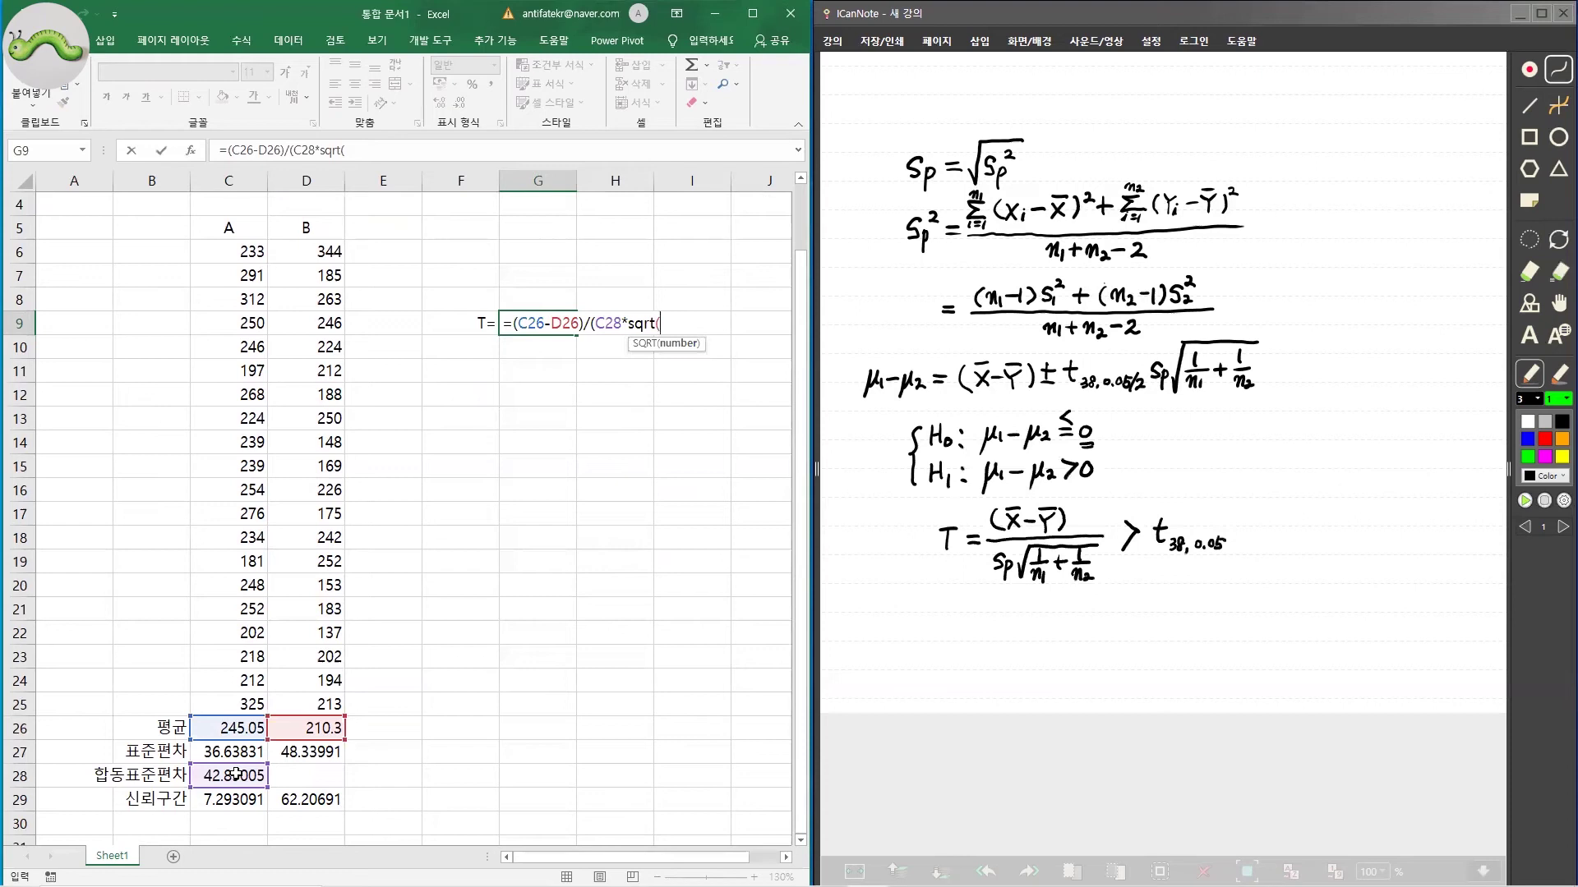
pyautogui.write('1/')
pyautogui.write('20+1')
pyautogui.write('/20)')
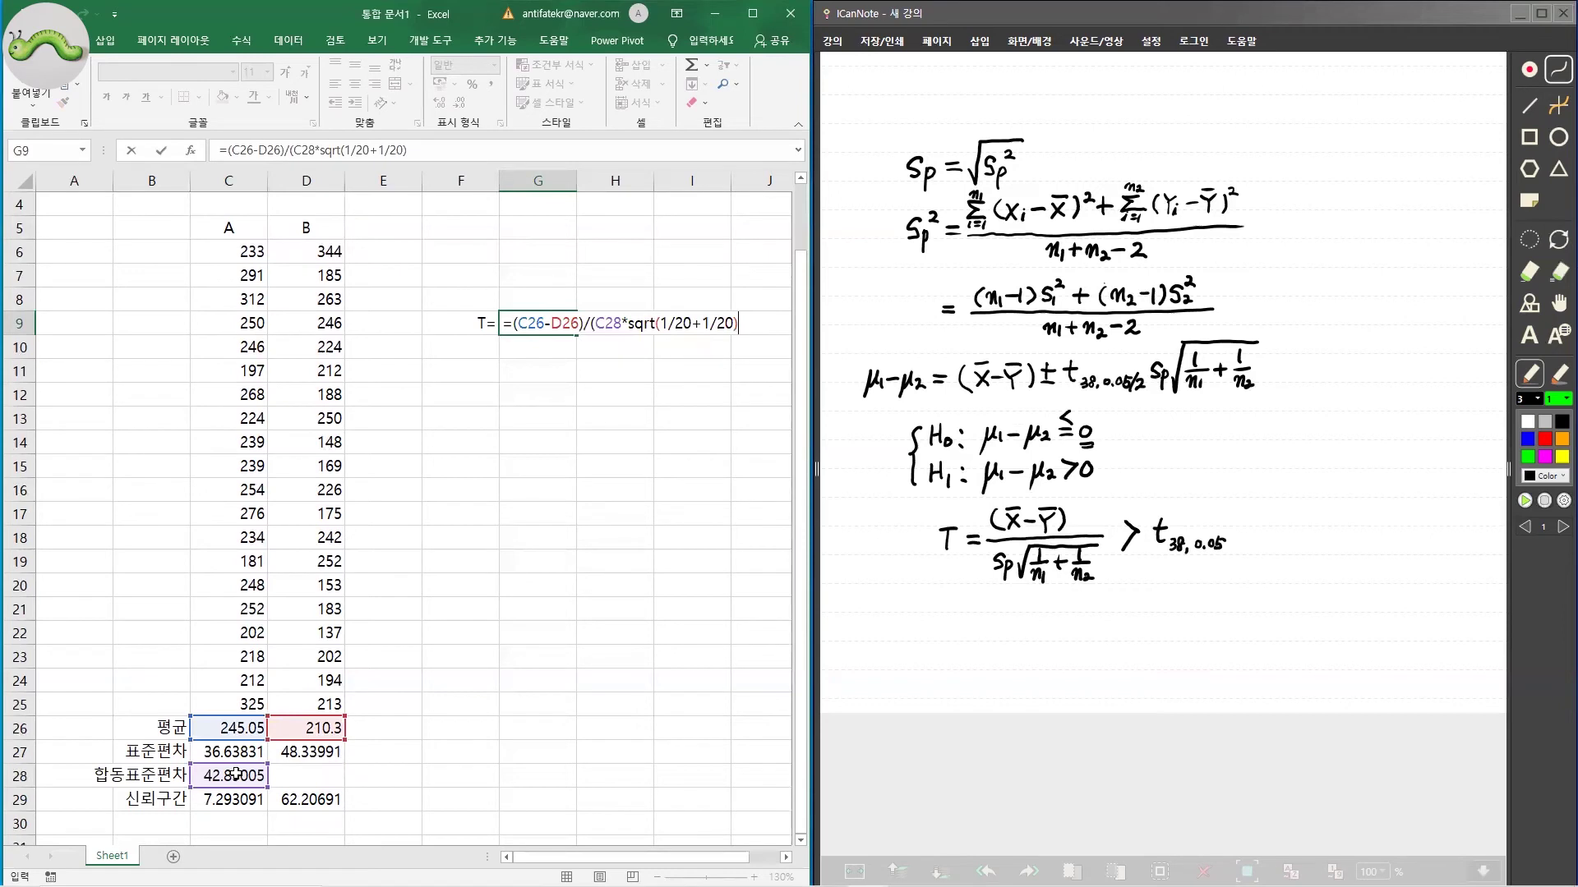
pyautogui.write(')')
pyautogui.press('Return')
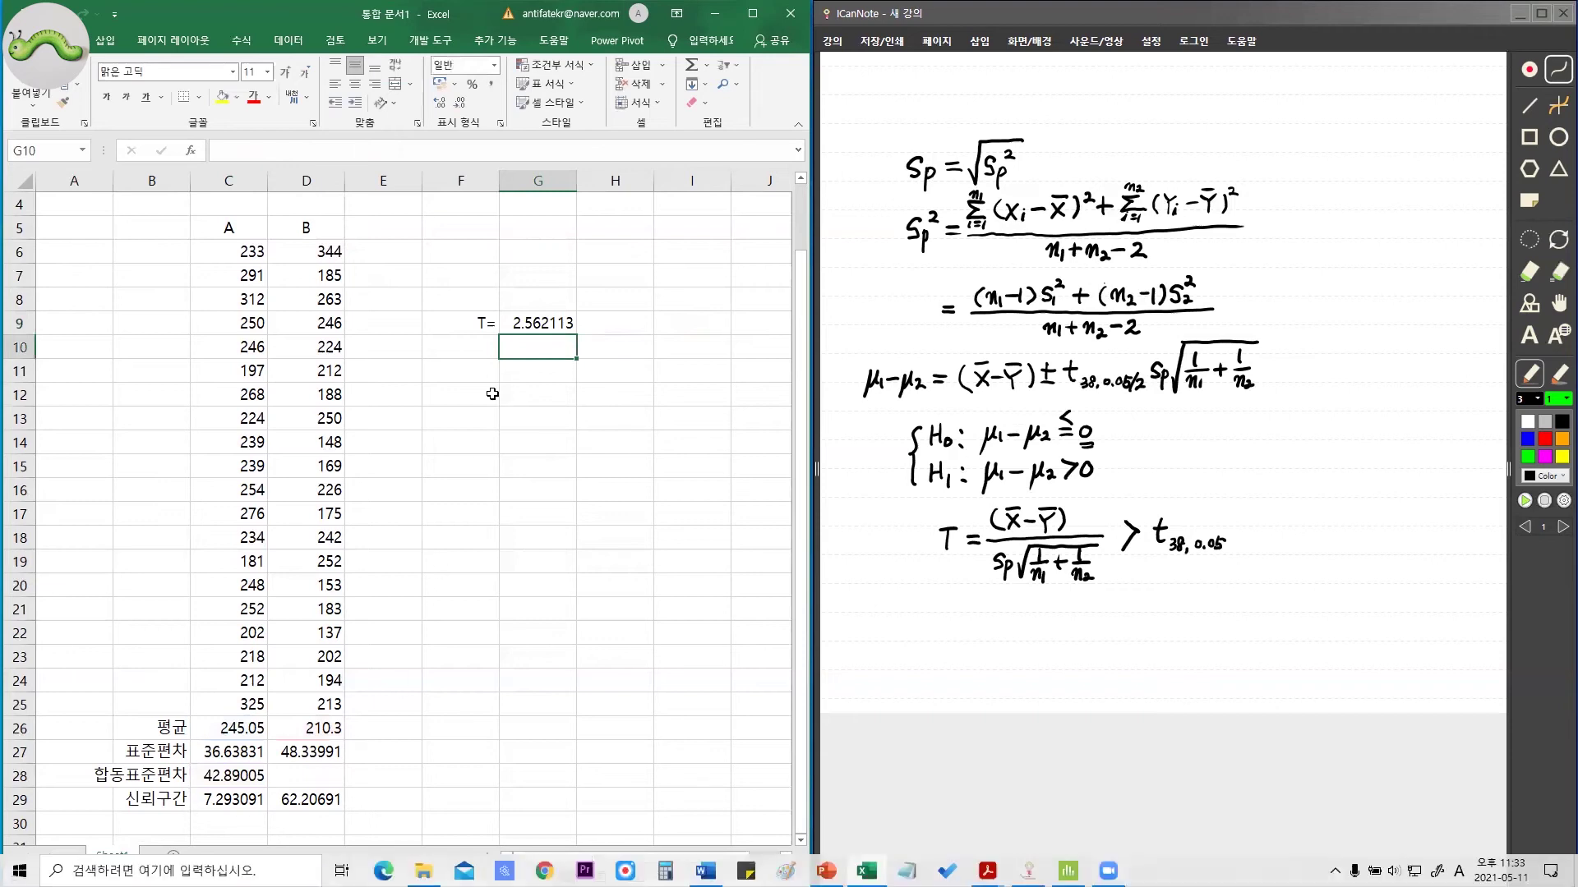
pyautogui.click(485, 359)
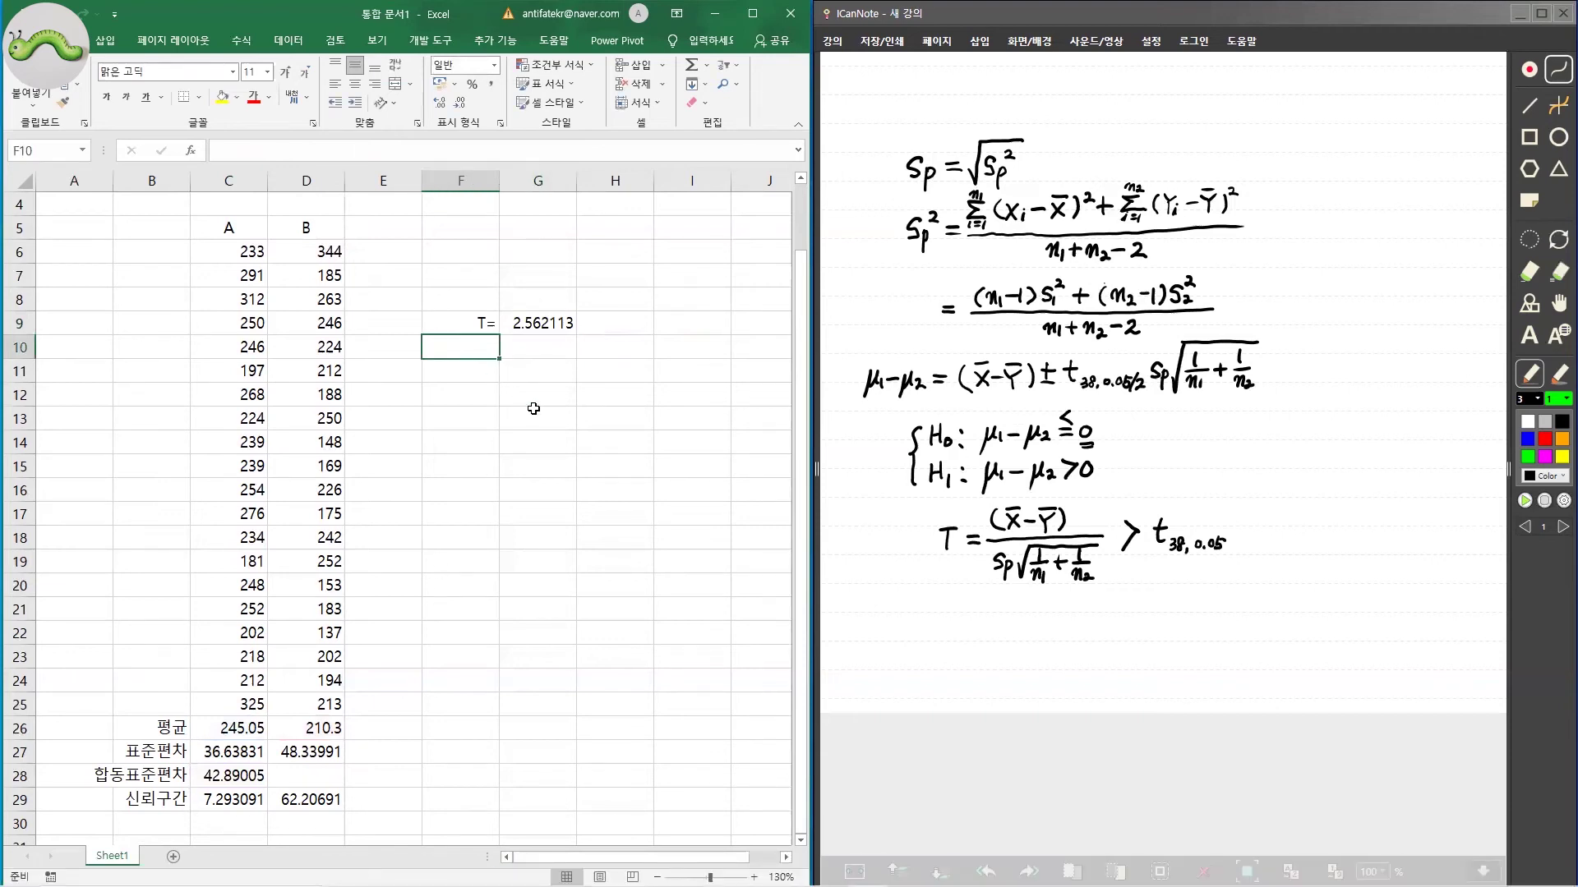
# Step: Label cell F10 't(38,0.05)='
pyautogui.write('t=')
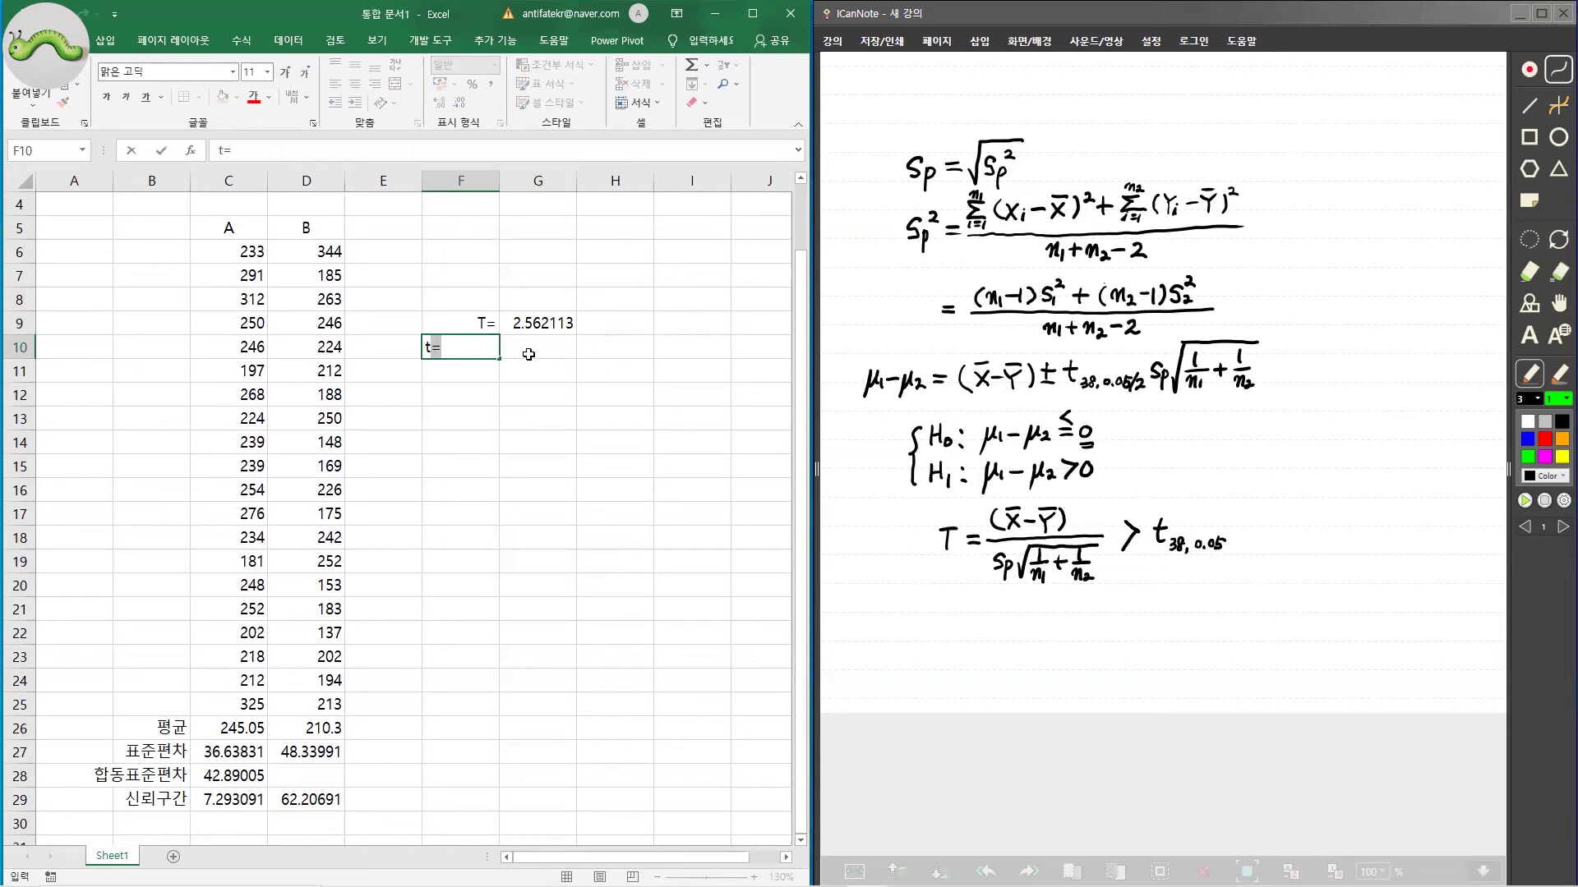
pyautogui.write('(')
pyautogui.write('36')
pyautogui.press('BackSpace')
pyautogui.write('8,')
pyautogui.write('0.05)')
pyautogui.write('=')
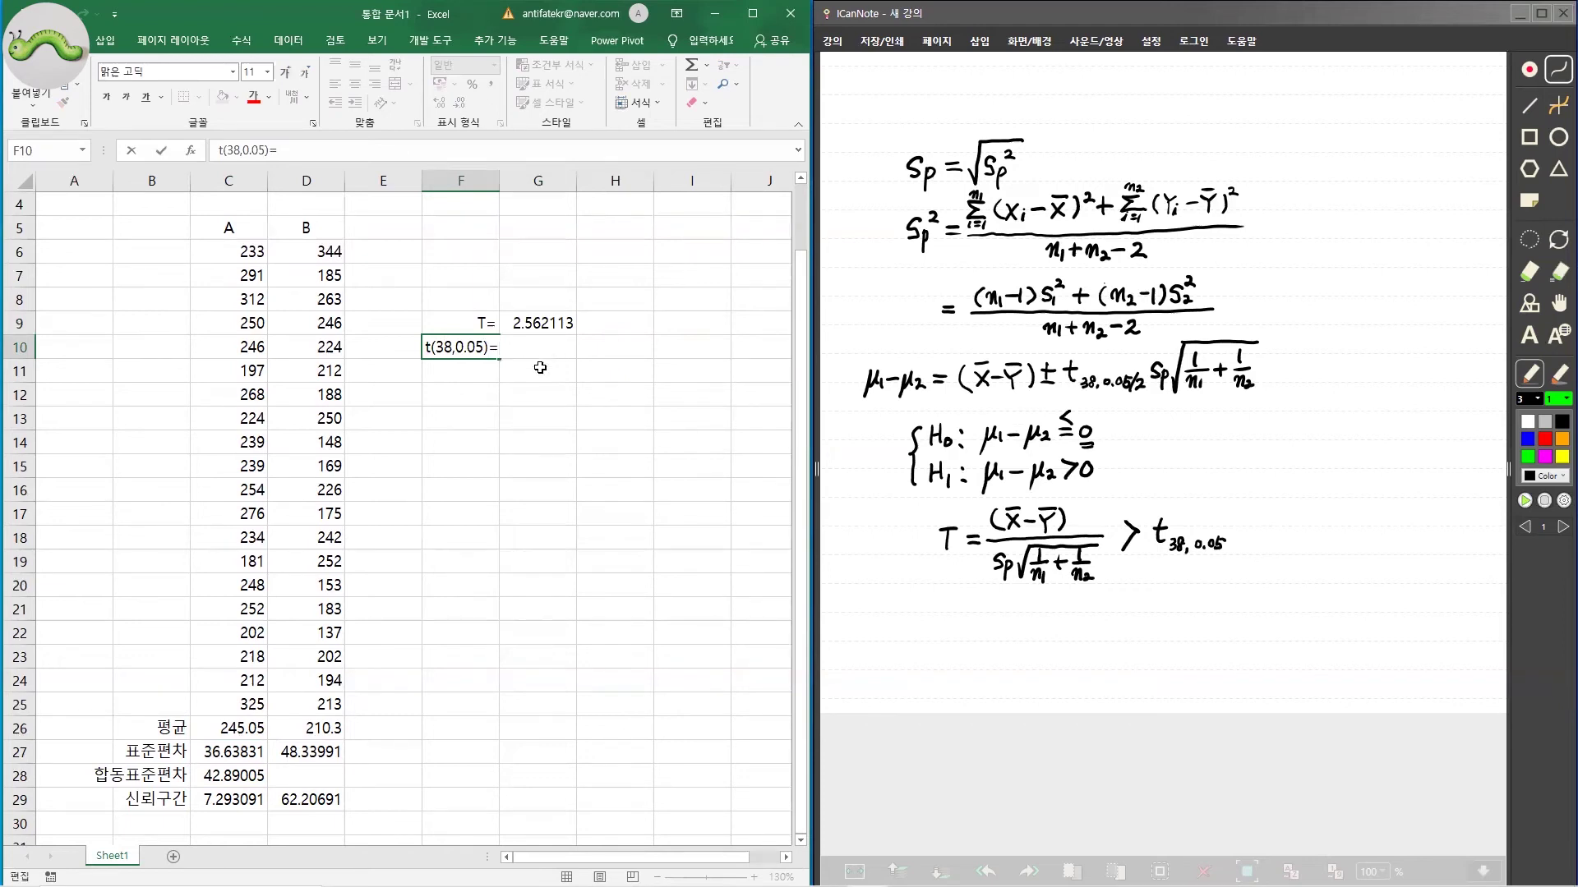
pyautogui.click(550, 359)
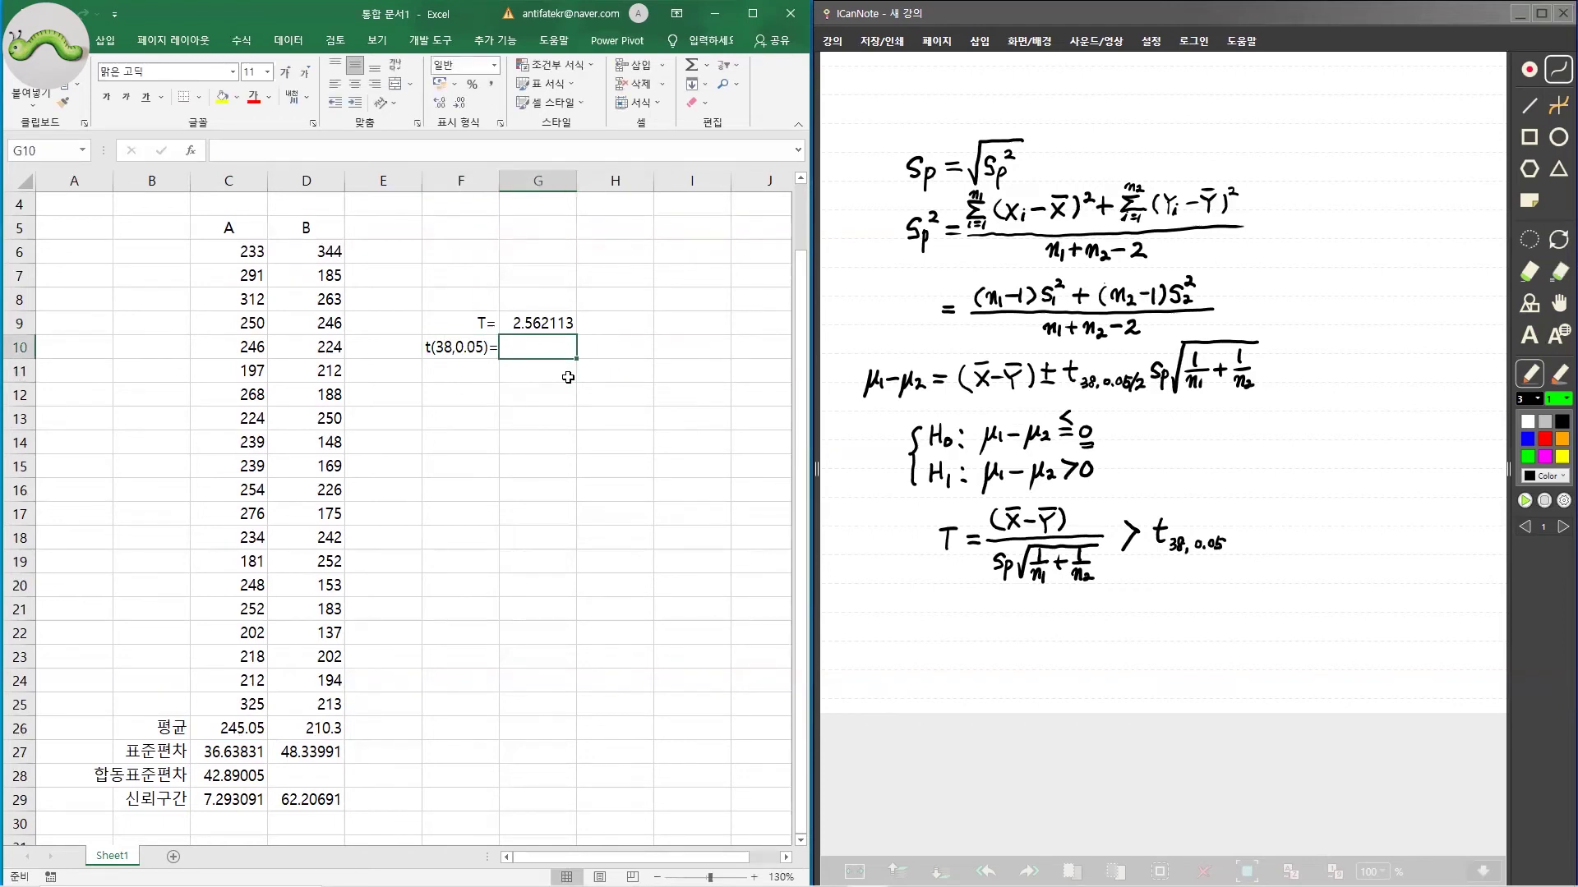
# Step: Enter =T.INV(0.05,38) in G10 for the critical value -1.68595, then review G9's formula
pyautogui.write('=t.in')
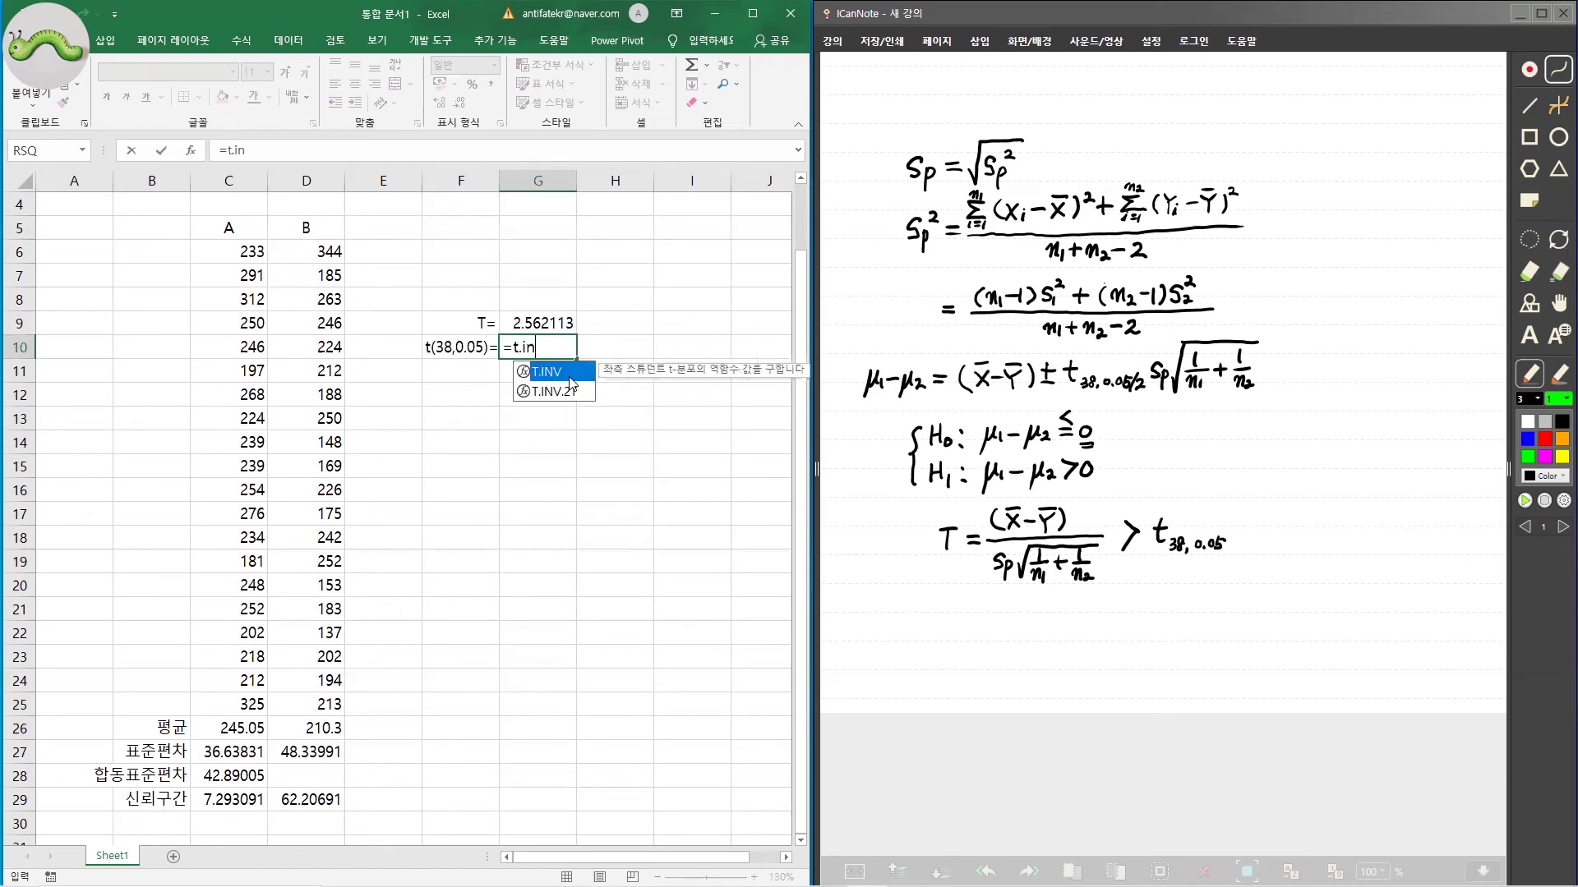
pyautogui.write('t')
pyautogui.press('BackSpace')
pyautogui.write('v')
pyautogui.write('(')
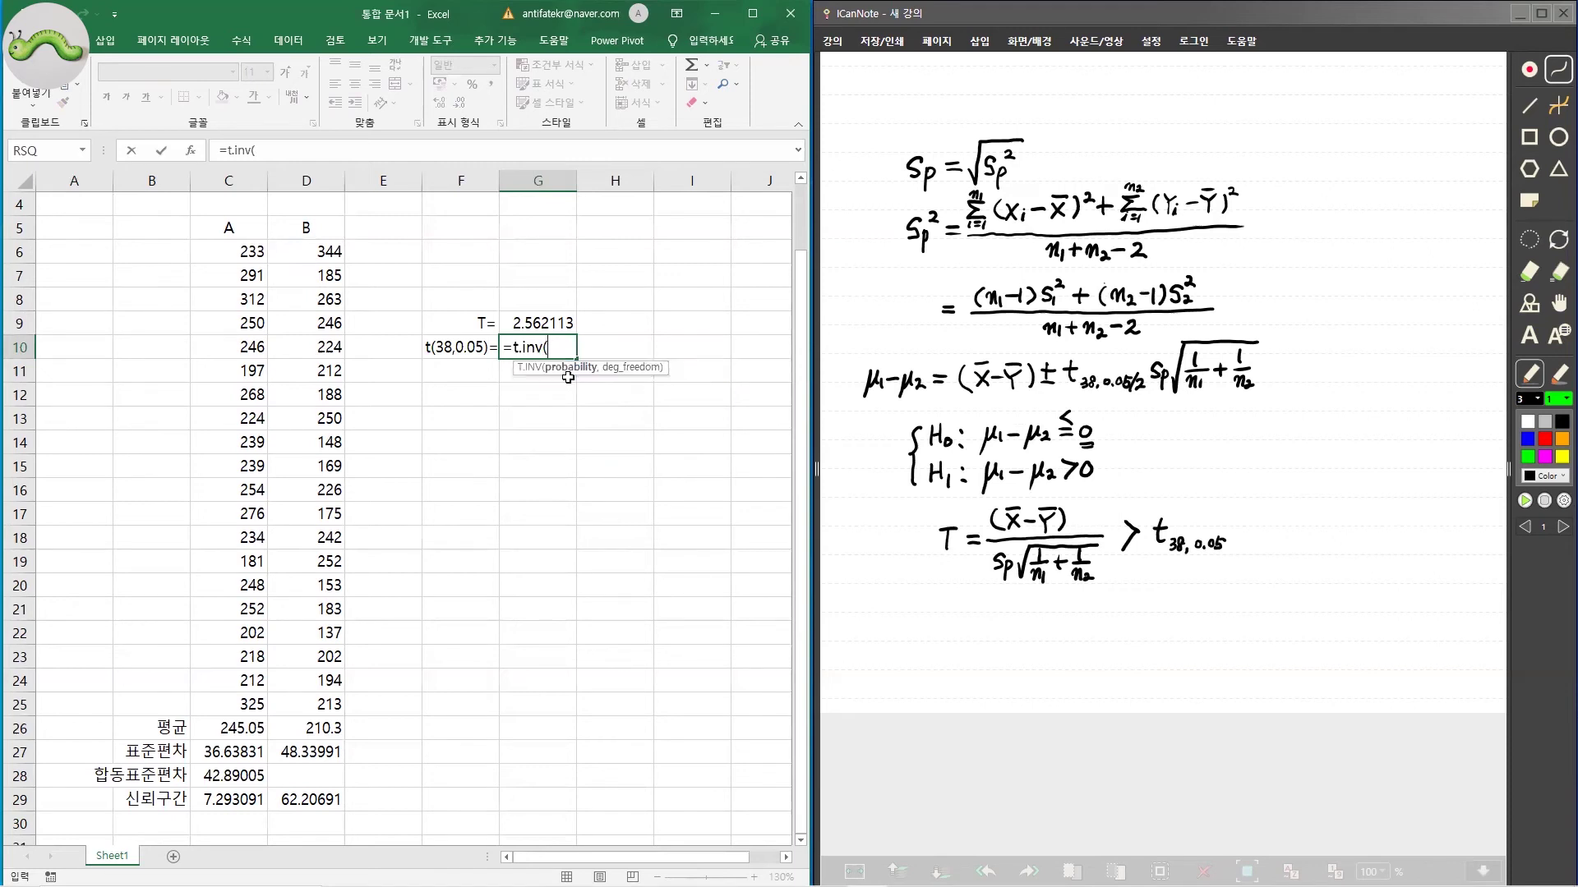
pyautogui.write('0.05')
pyautogui.write(',38)')
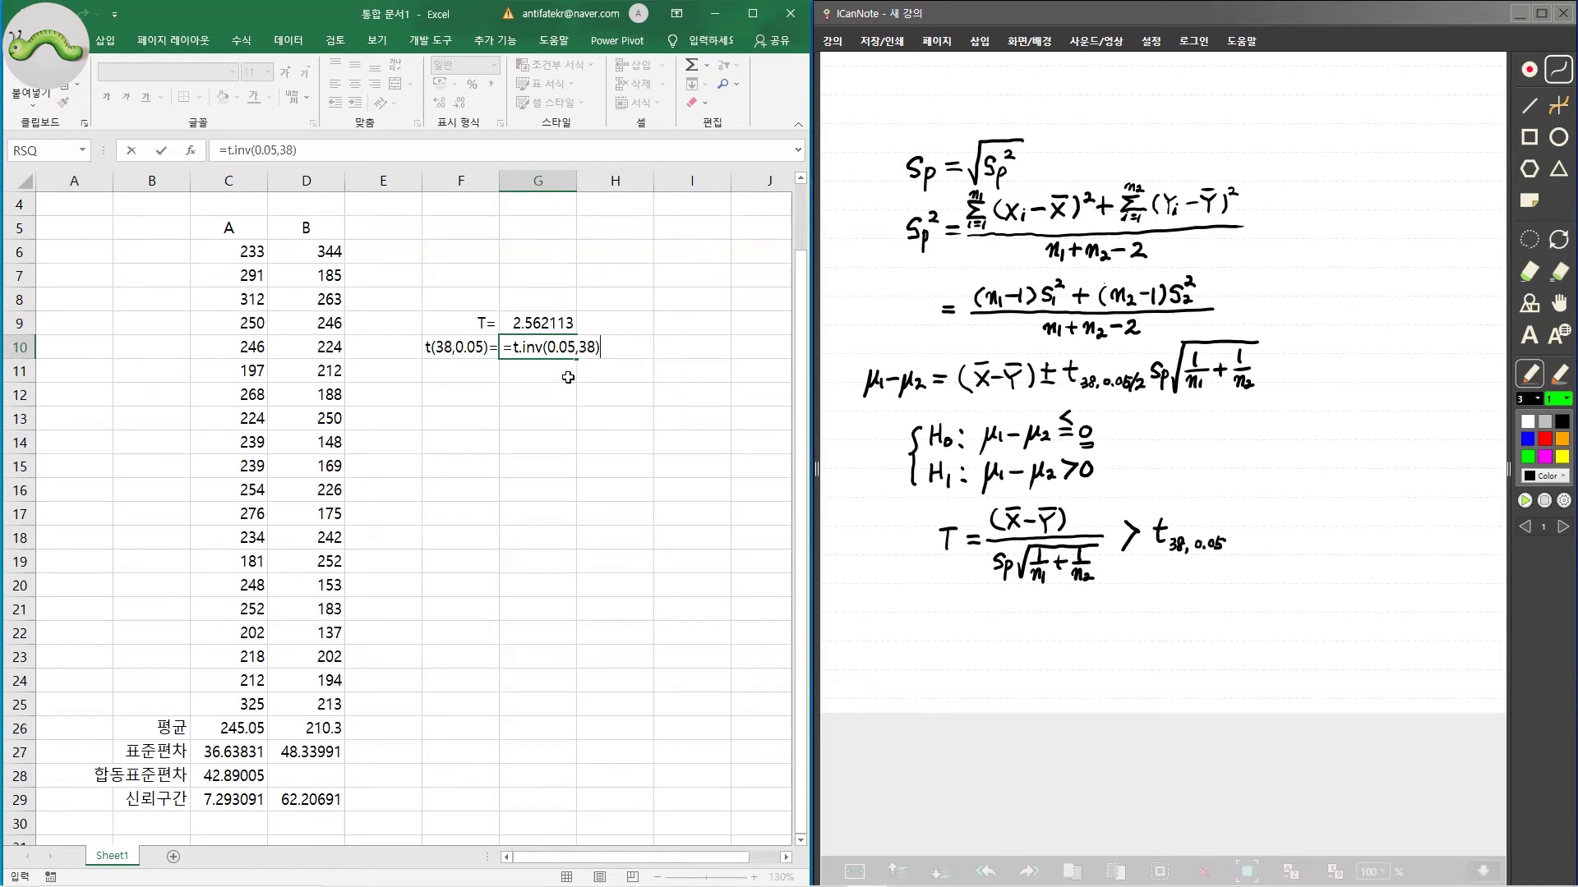
pyautogui.press('Return')
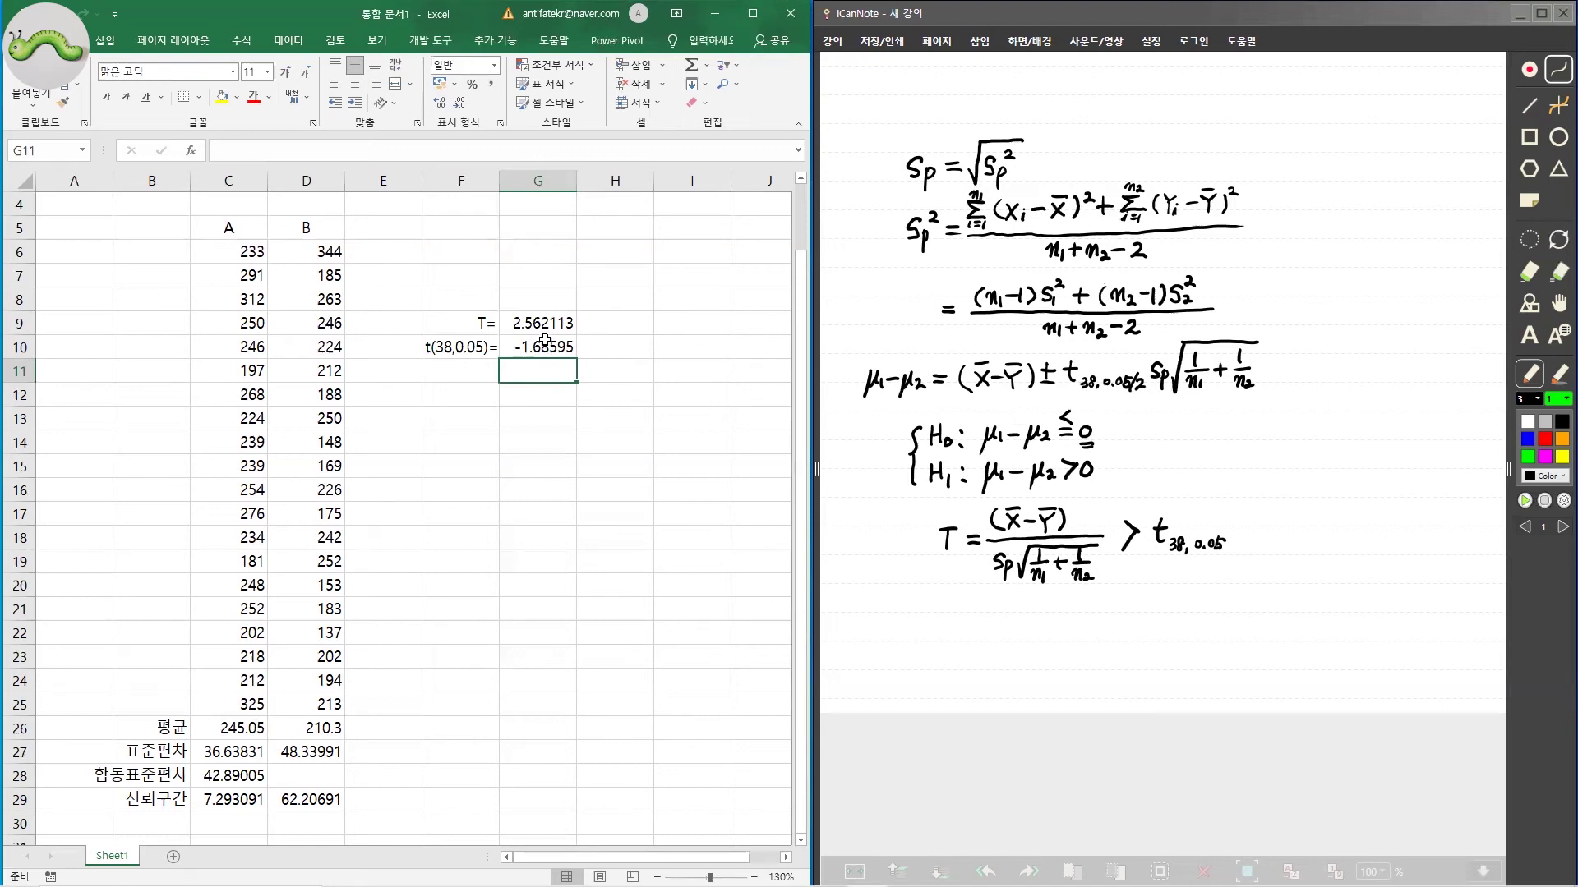
pyautogui.click(541, 325)
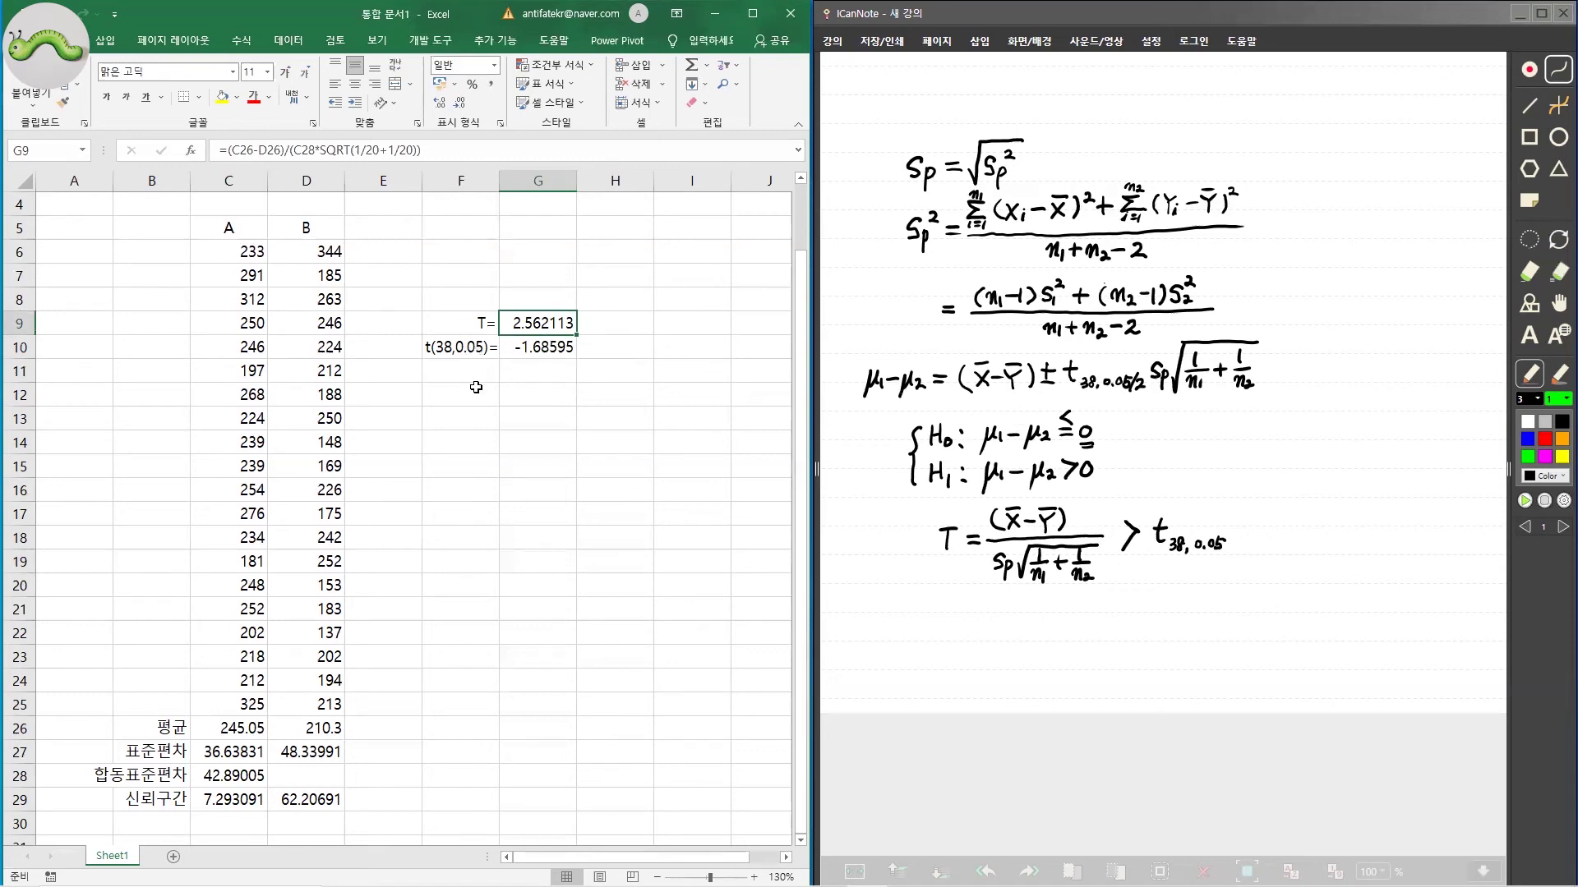
# Step: Handwrite 'H₀ 기각' (reject H₀) in ICanNote beside the T statistic
pyautogui.click(441, 348)
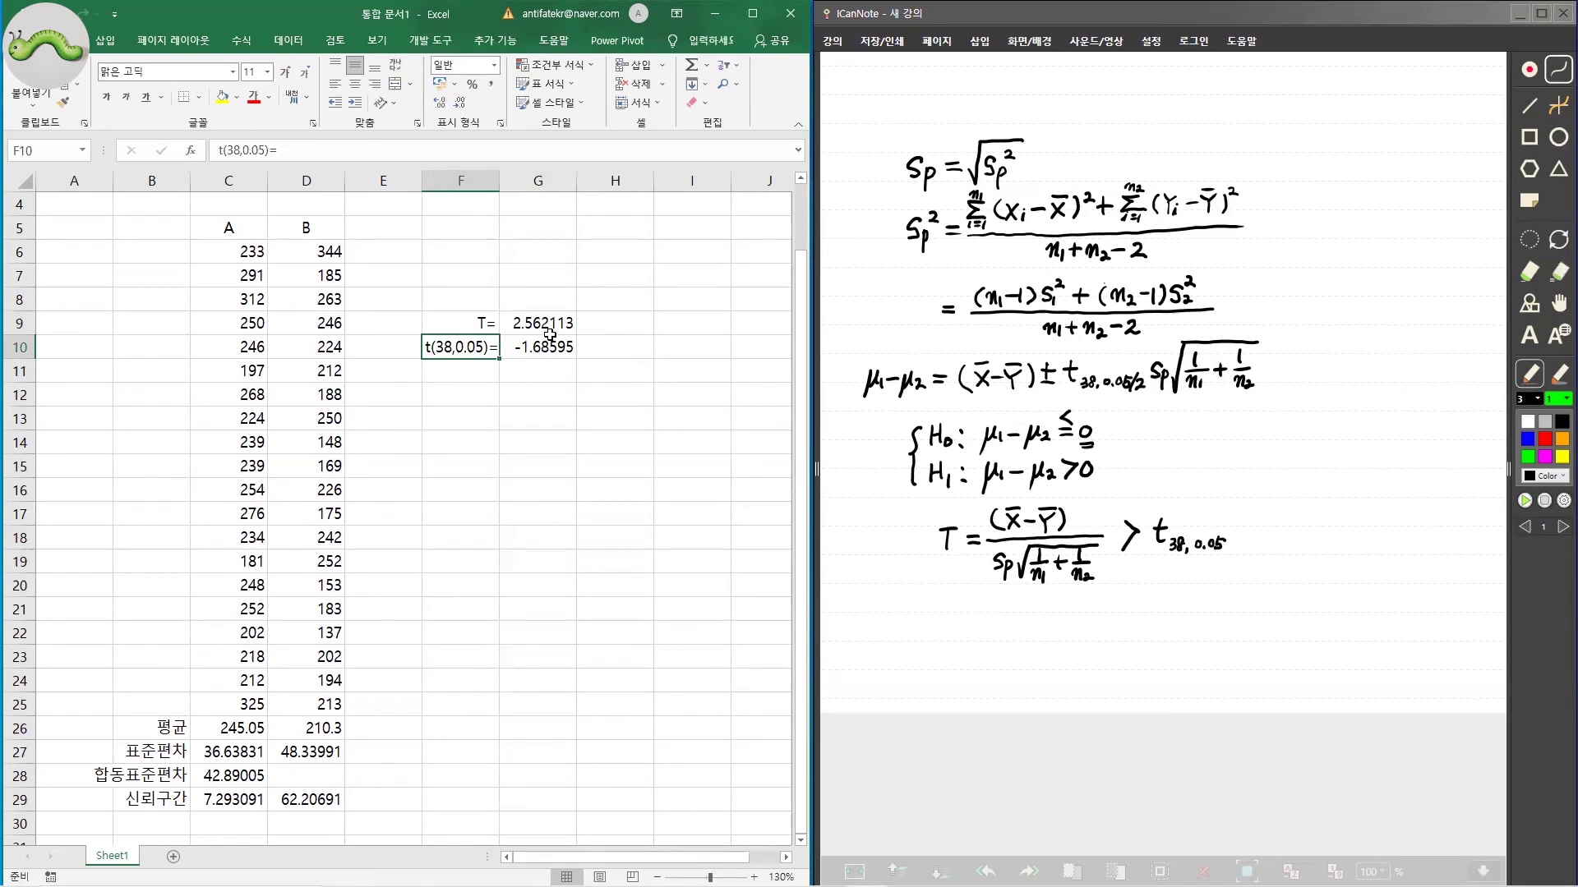
pyautogui.click(544, 327)
pyautogui.moveTo(1295, 520)
pyautogui.mouseDown()
pyautogui.moveTo(1323, 554)
pyautogui.moveTo(1345, 529)
pyautogui.moveTo(1331, 543)
pyautogui.mouseUp()
pyautogui.moveTo(1336, 521)
pyautogui.mouseDown()
pyautogui.moveTo(1353, 524)
pyautogui.moveTo(1352, 547)
pyautogui.mouseUp()
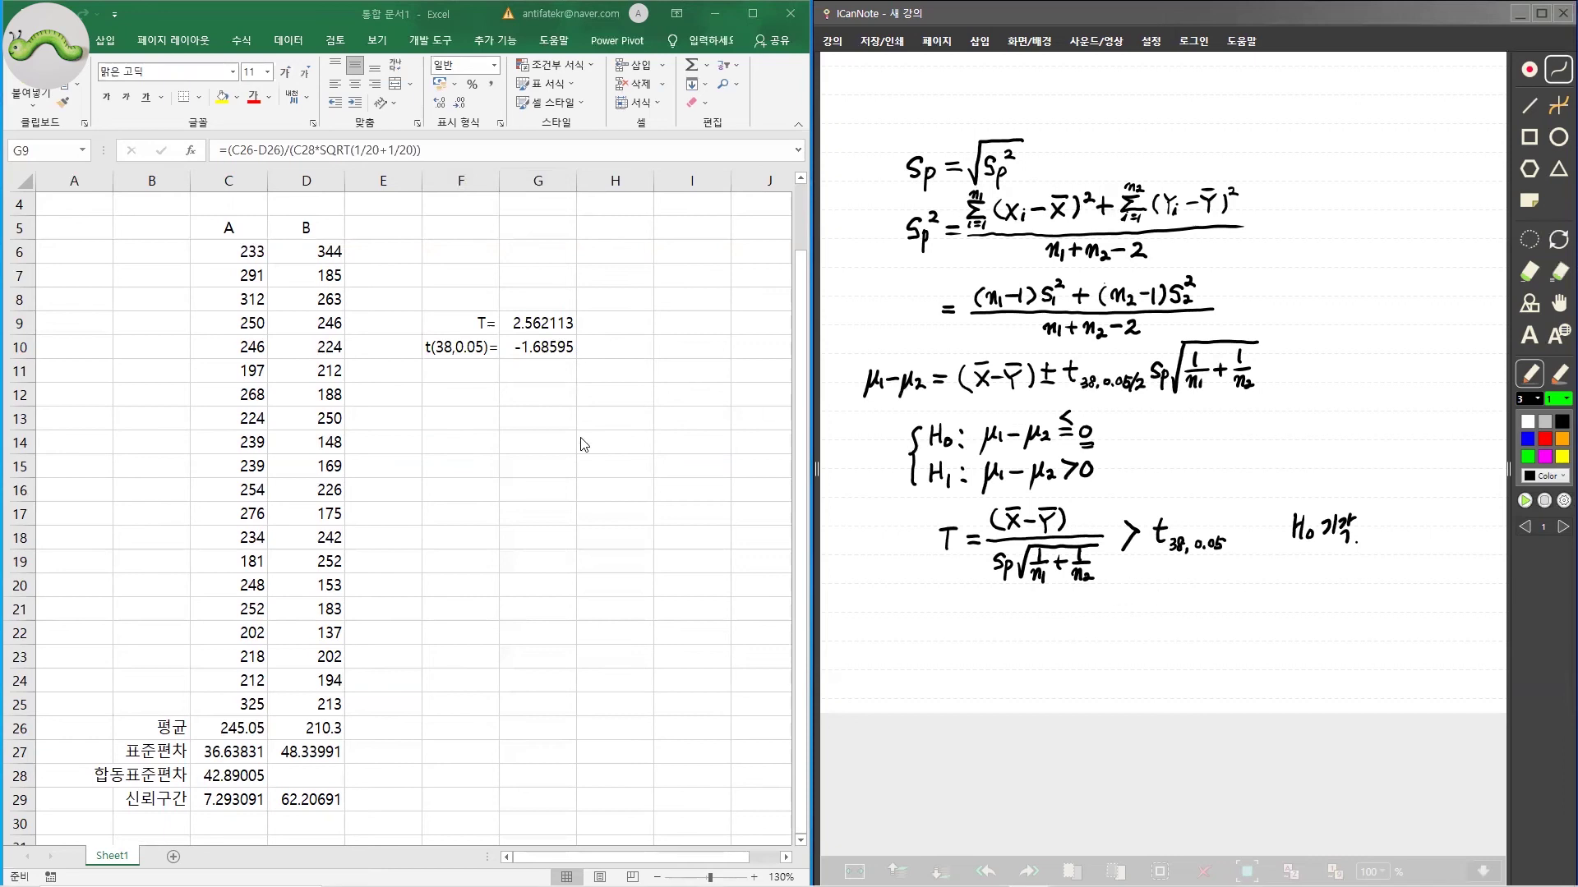
# Step: Select the group A and B data in C5:D25
pyautogui.scroll(1, 485, 434)
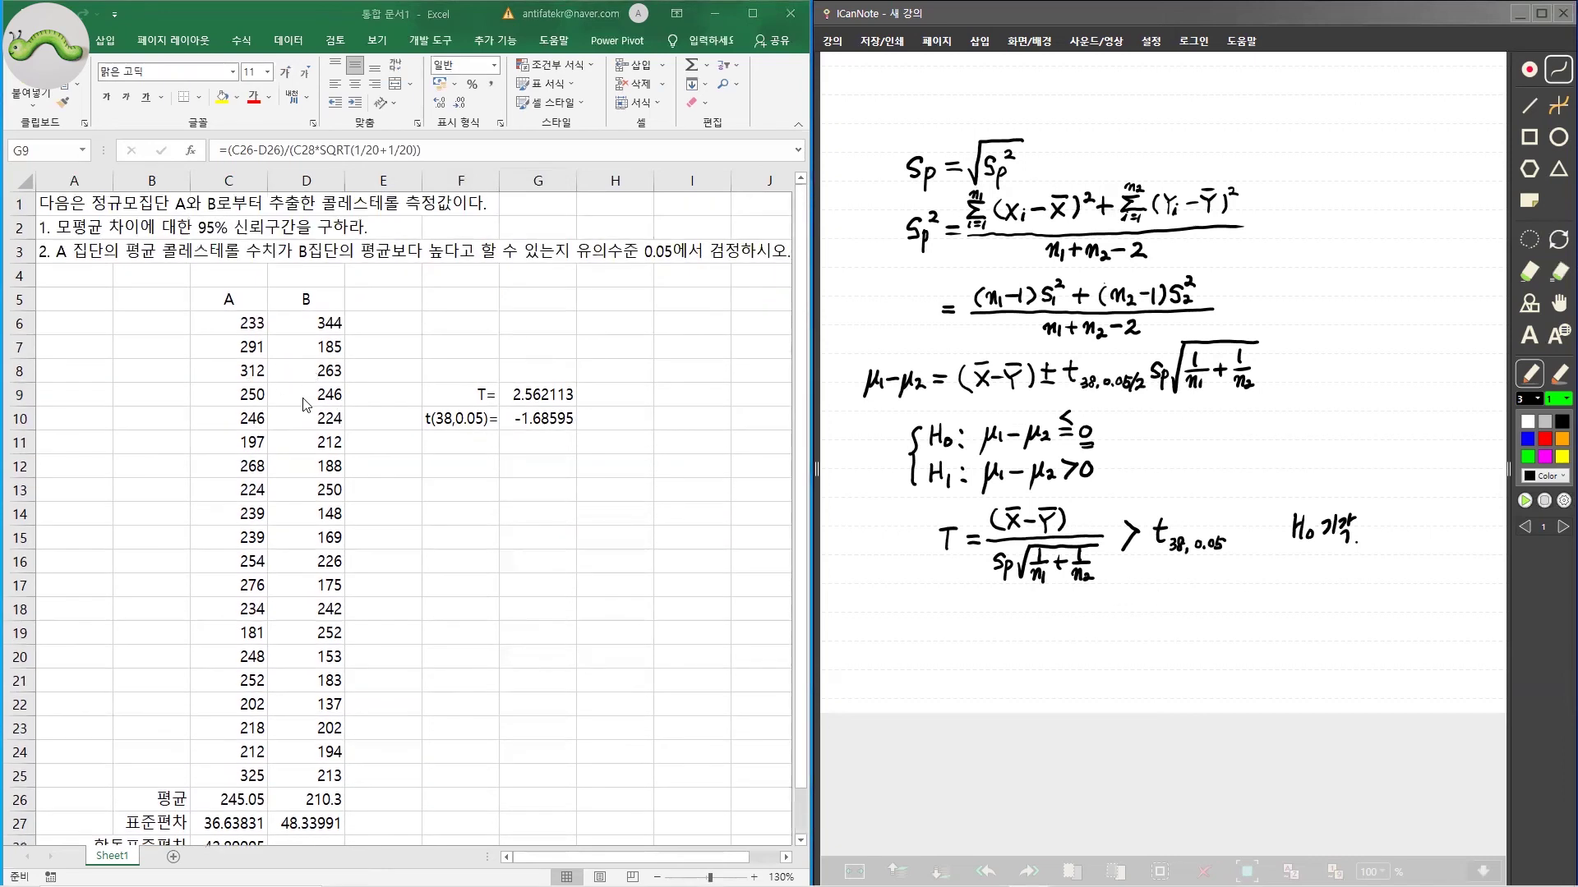
pyautogui.scroll(-1, 324, 422)
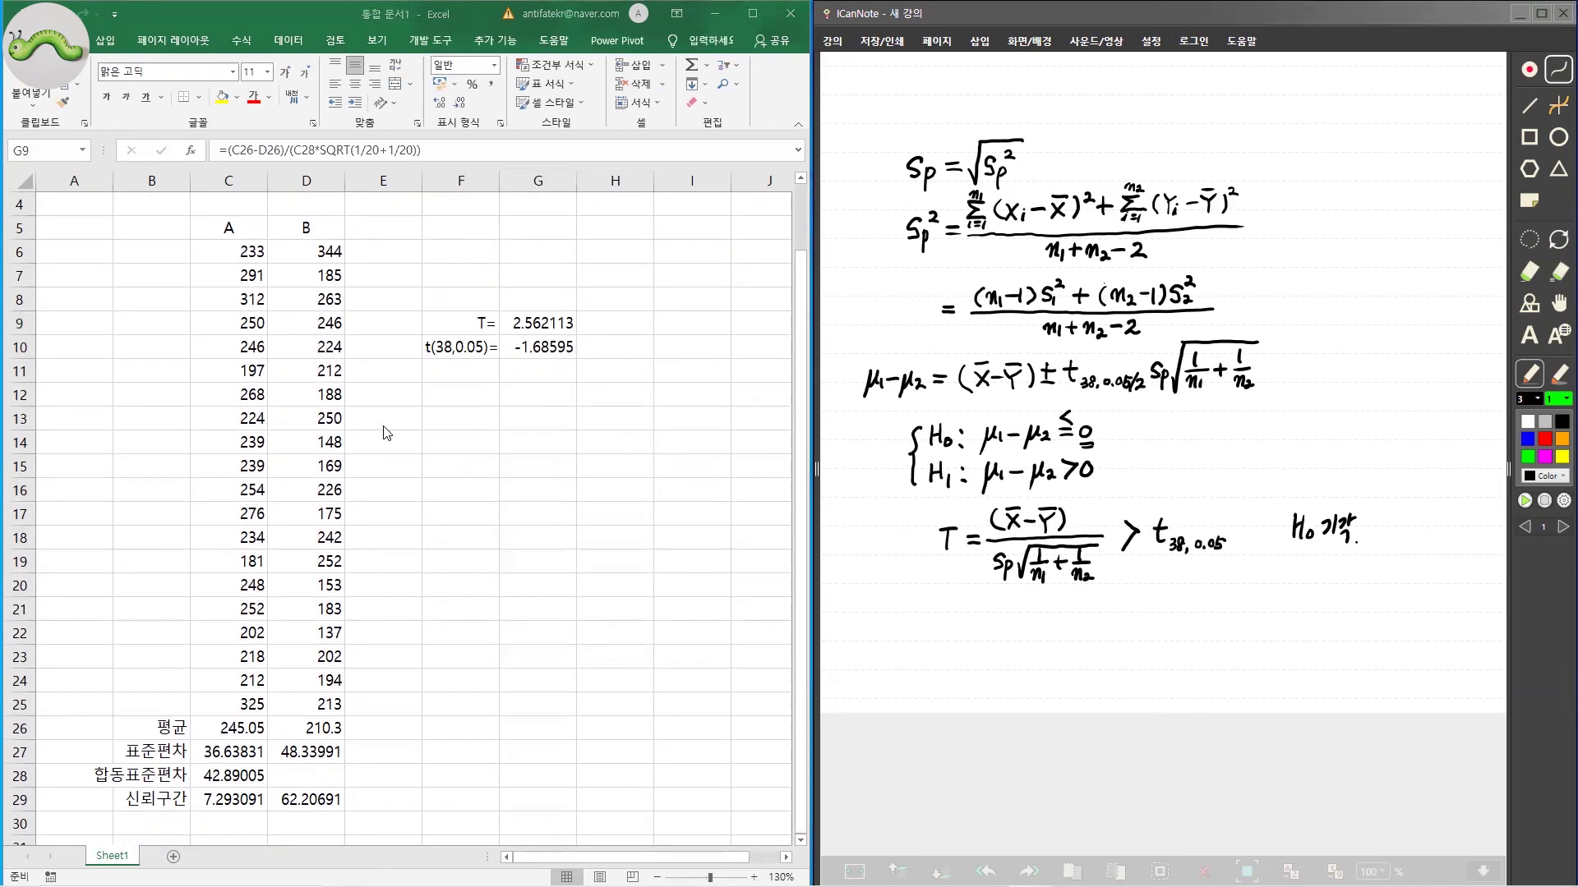
pyautogui.scroll(1, 513, 457)
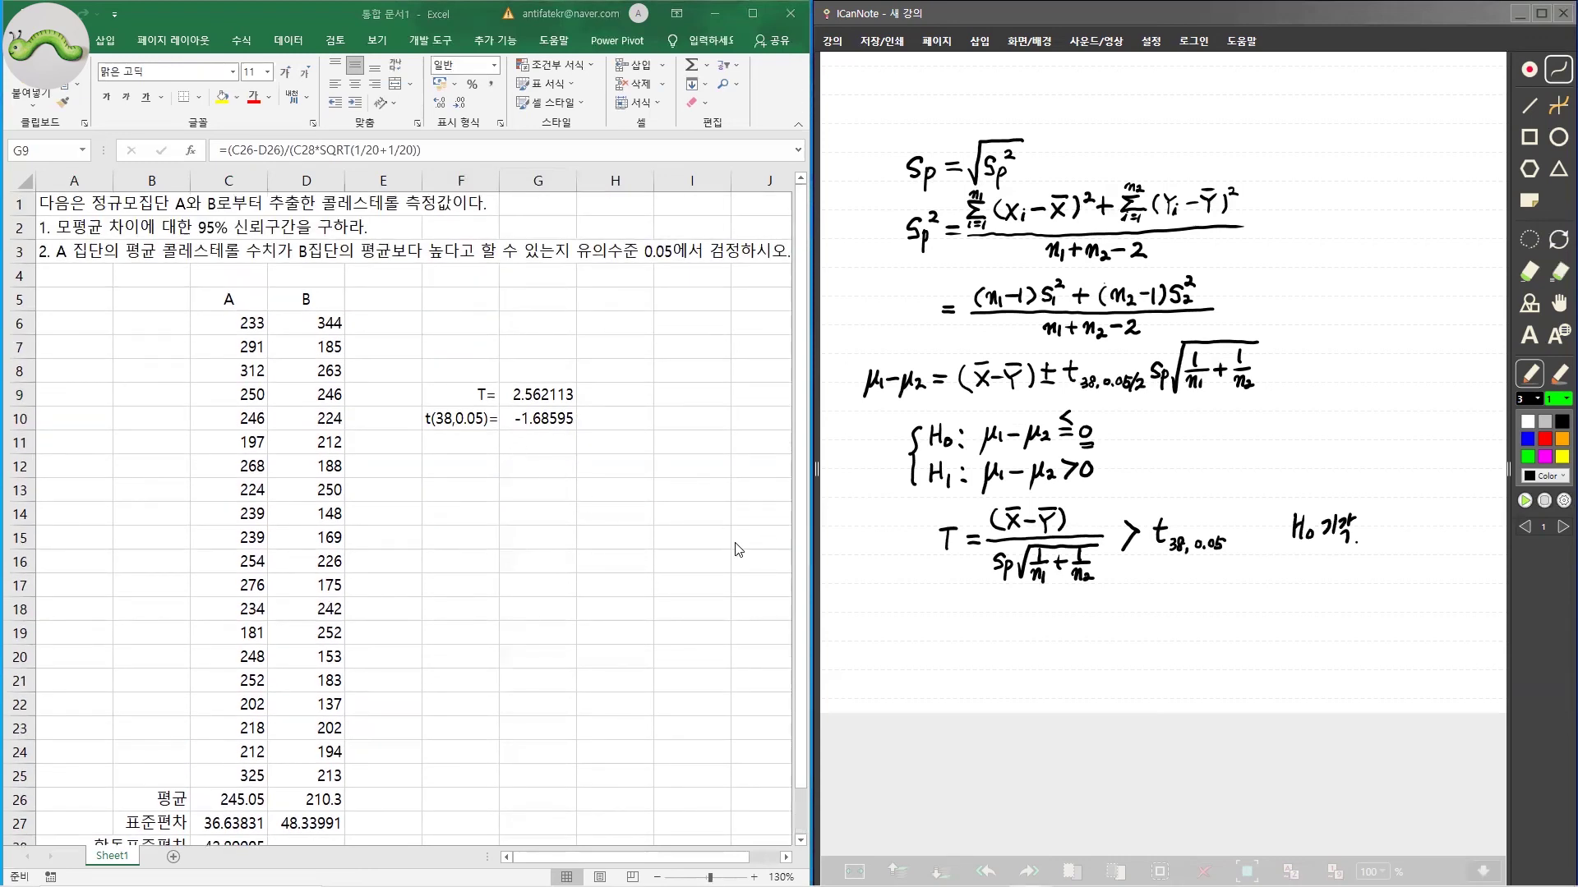
pyautogui.scroll(-1, 738, 550)
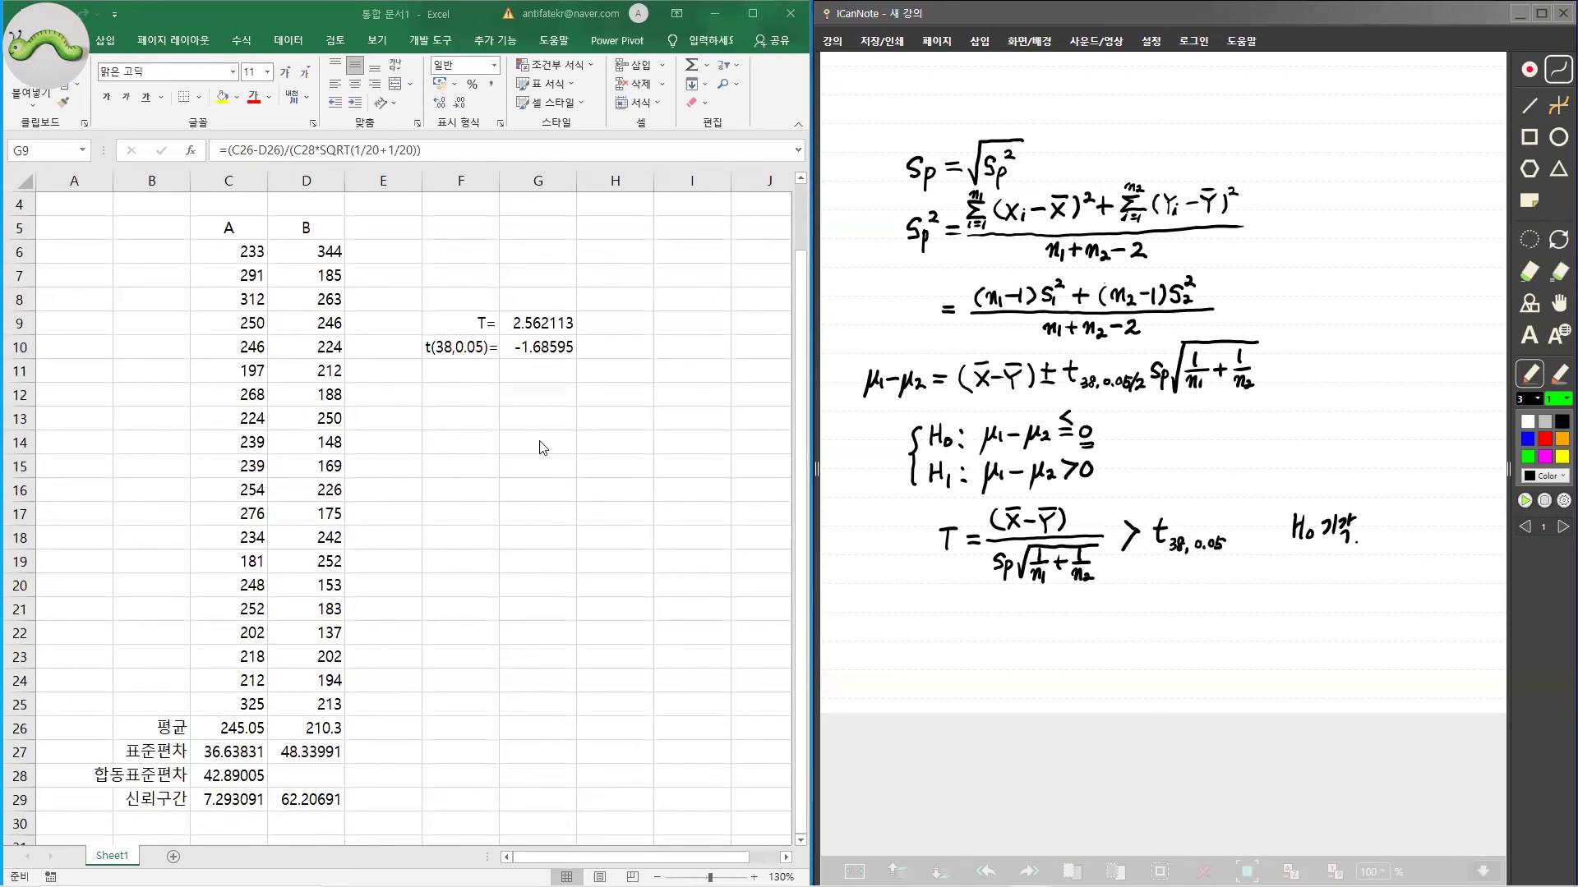
pyautogui.scroll(1, 549, 472)
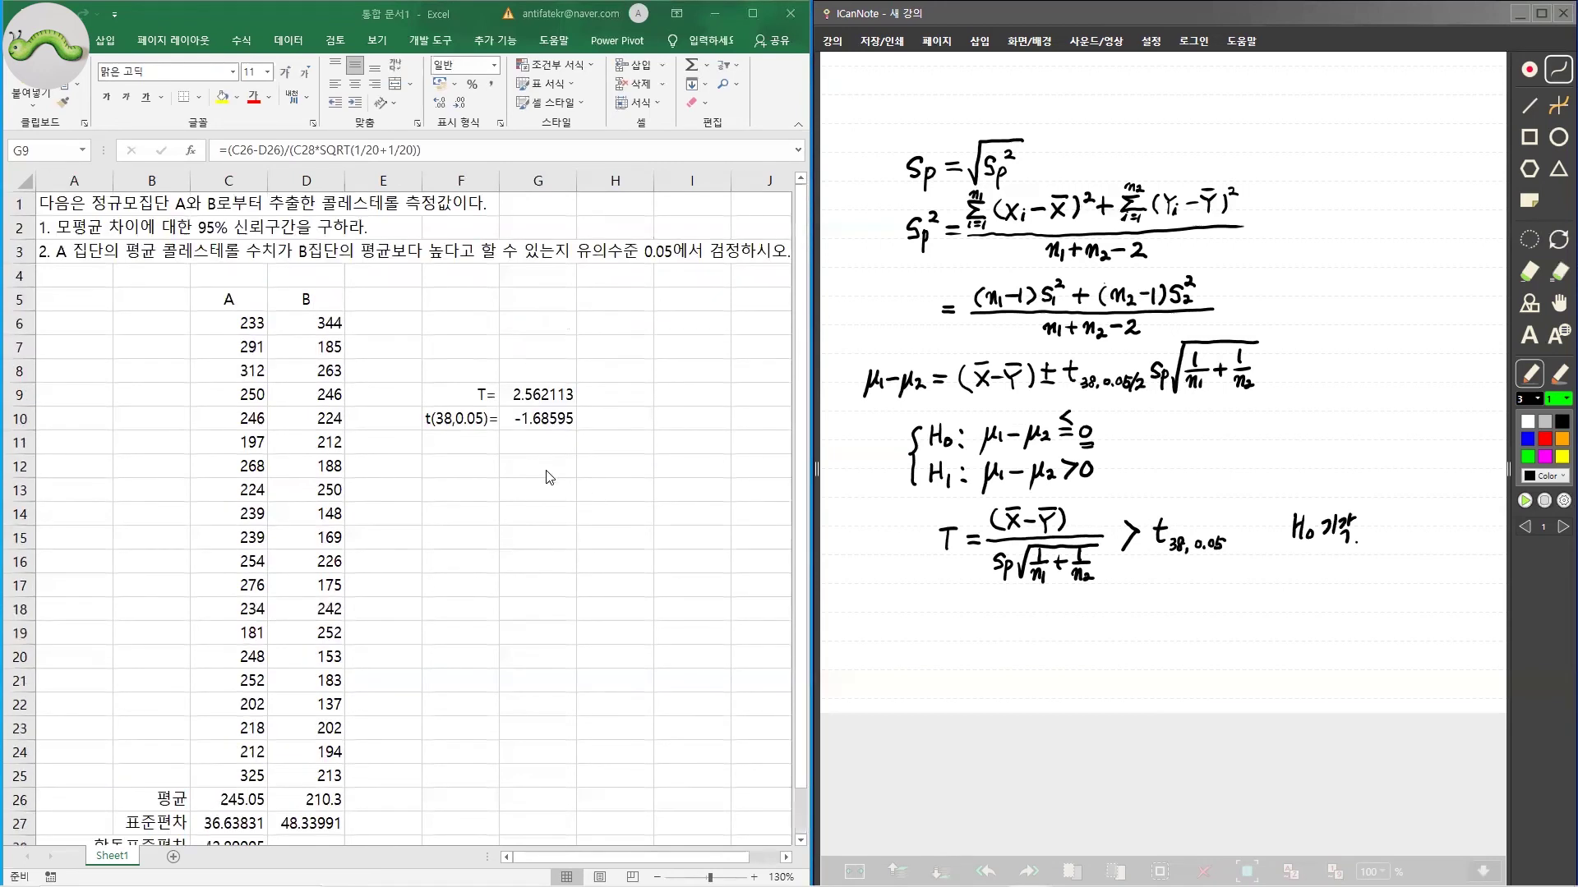
pyautogui.scroll(-1, 548, 477)
pyautogui.scroll(1, 549, 477)
pyautogui.moveTo(252, 300); pyautogui.dragTo(307, 779)
# Step: Copy the A and B data and paste it into Minitab's C1 and C2 columns
pyautogui.hotkey('ctrl', 'c')
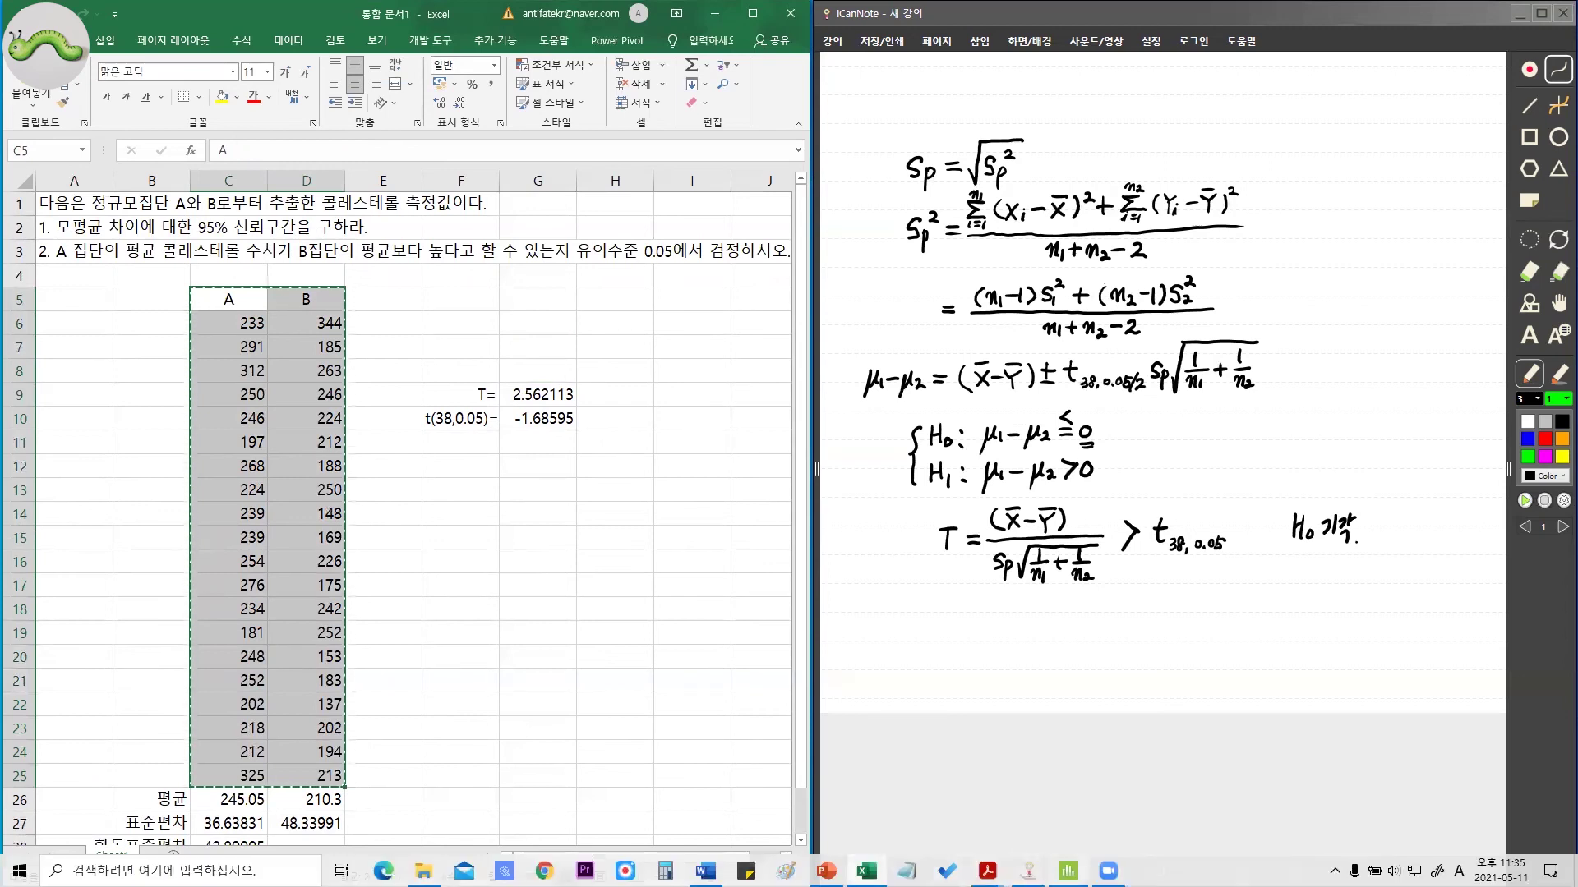
pyautogui.click(1069, 871)
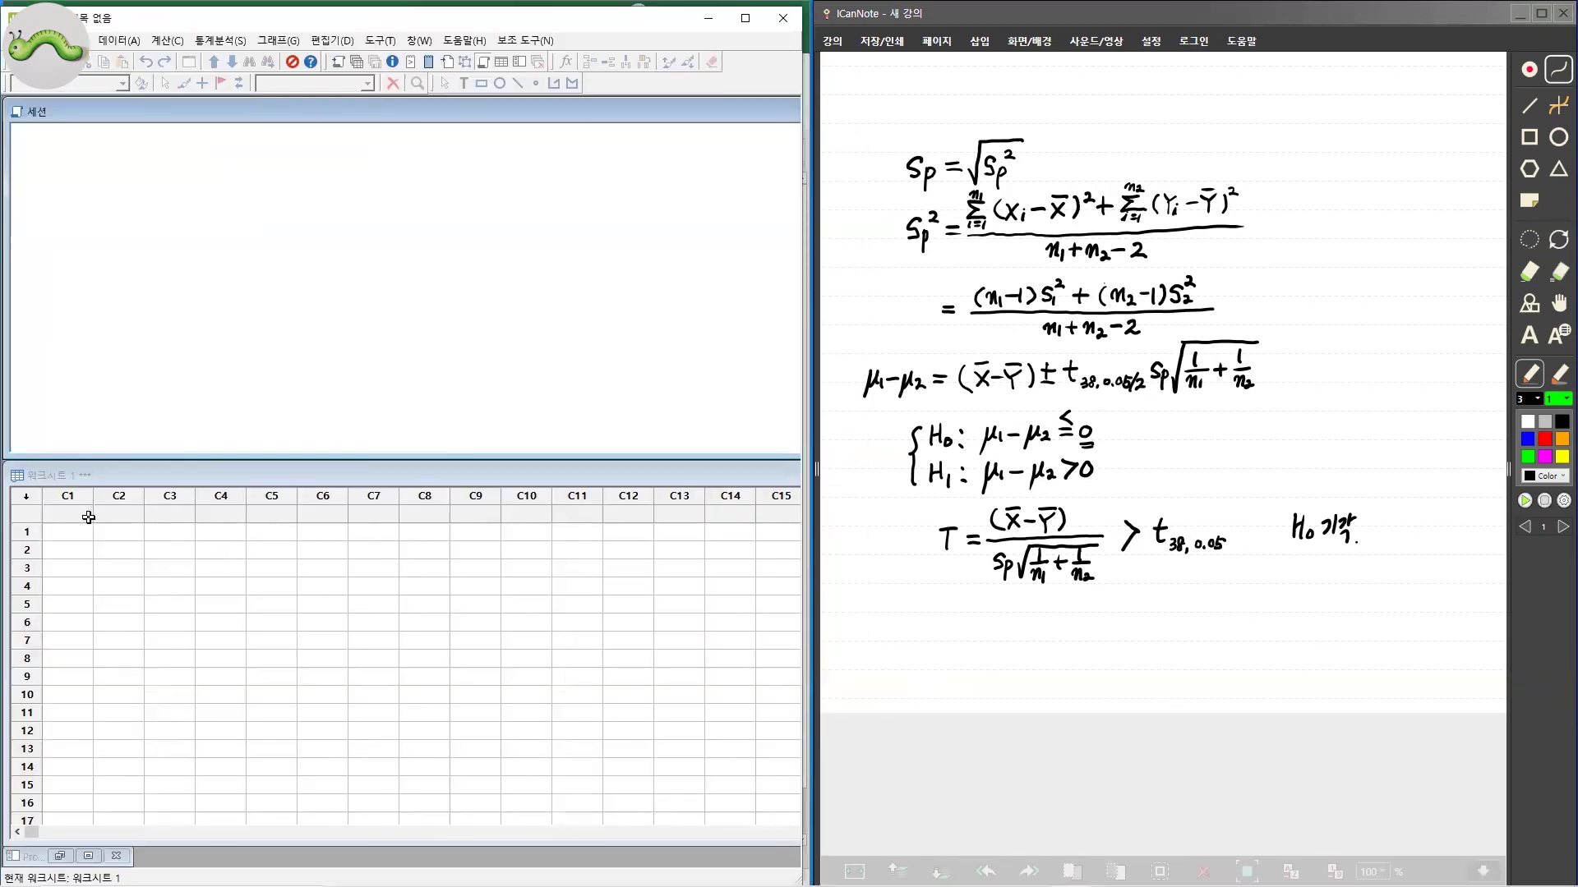
pyautogui.click(86, 516)
pyautogui.hotkey('ctrl', 'v')
pyautogui.click(322, 607)
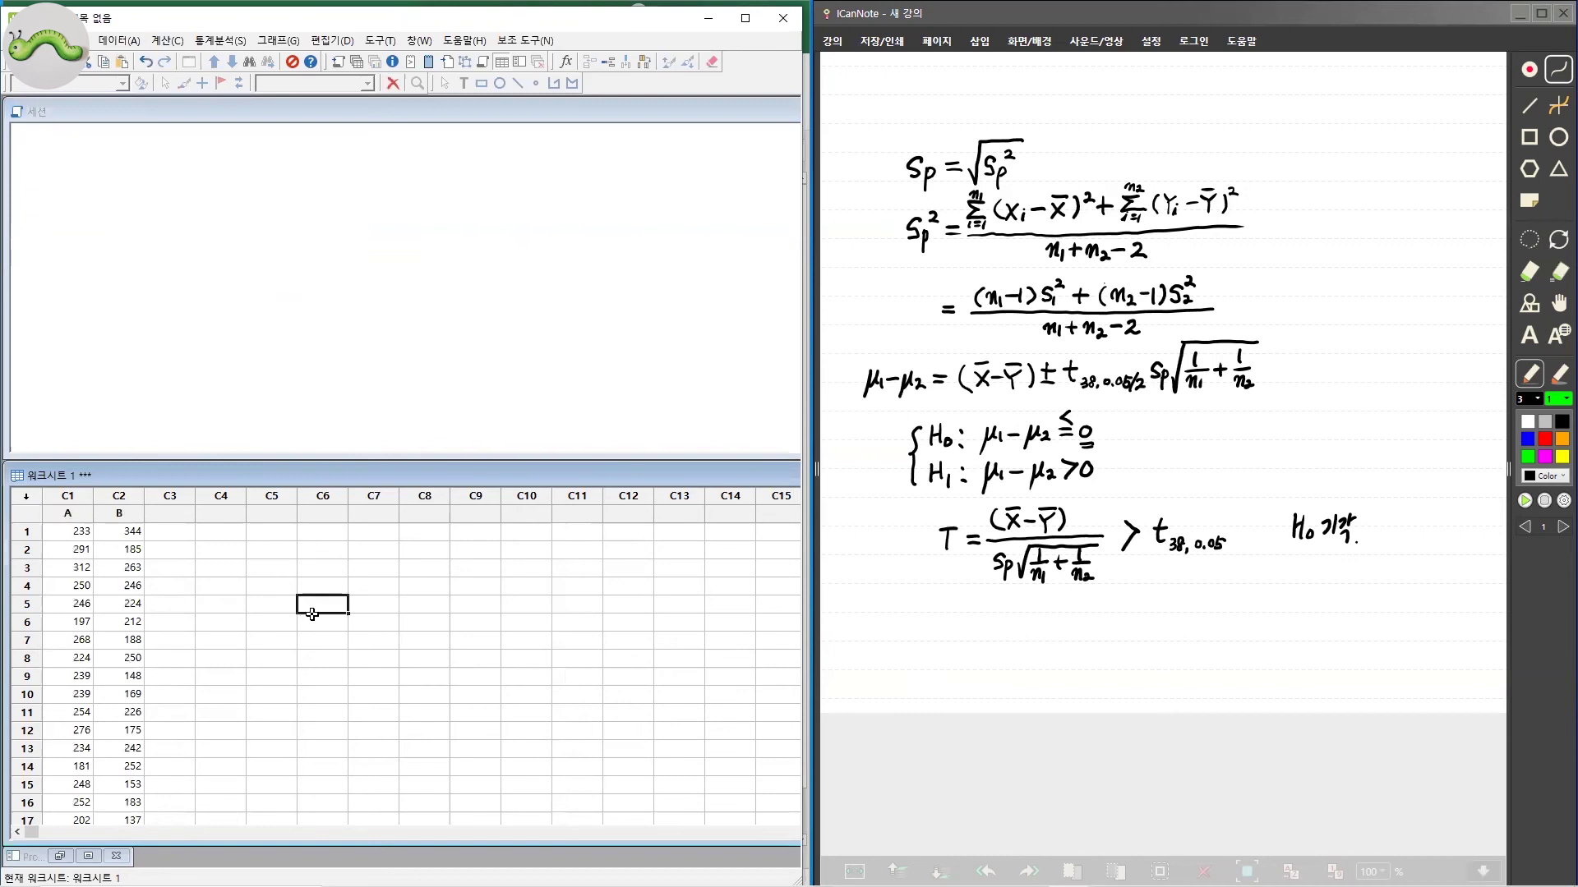
pyautogui.click(220, 41)
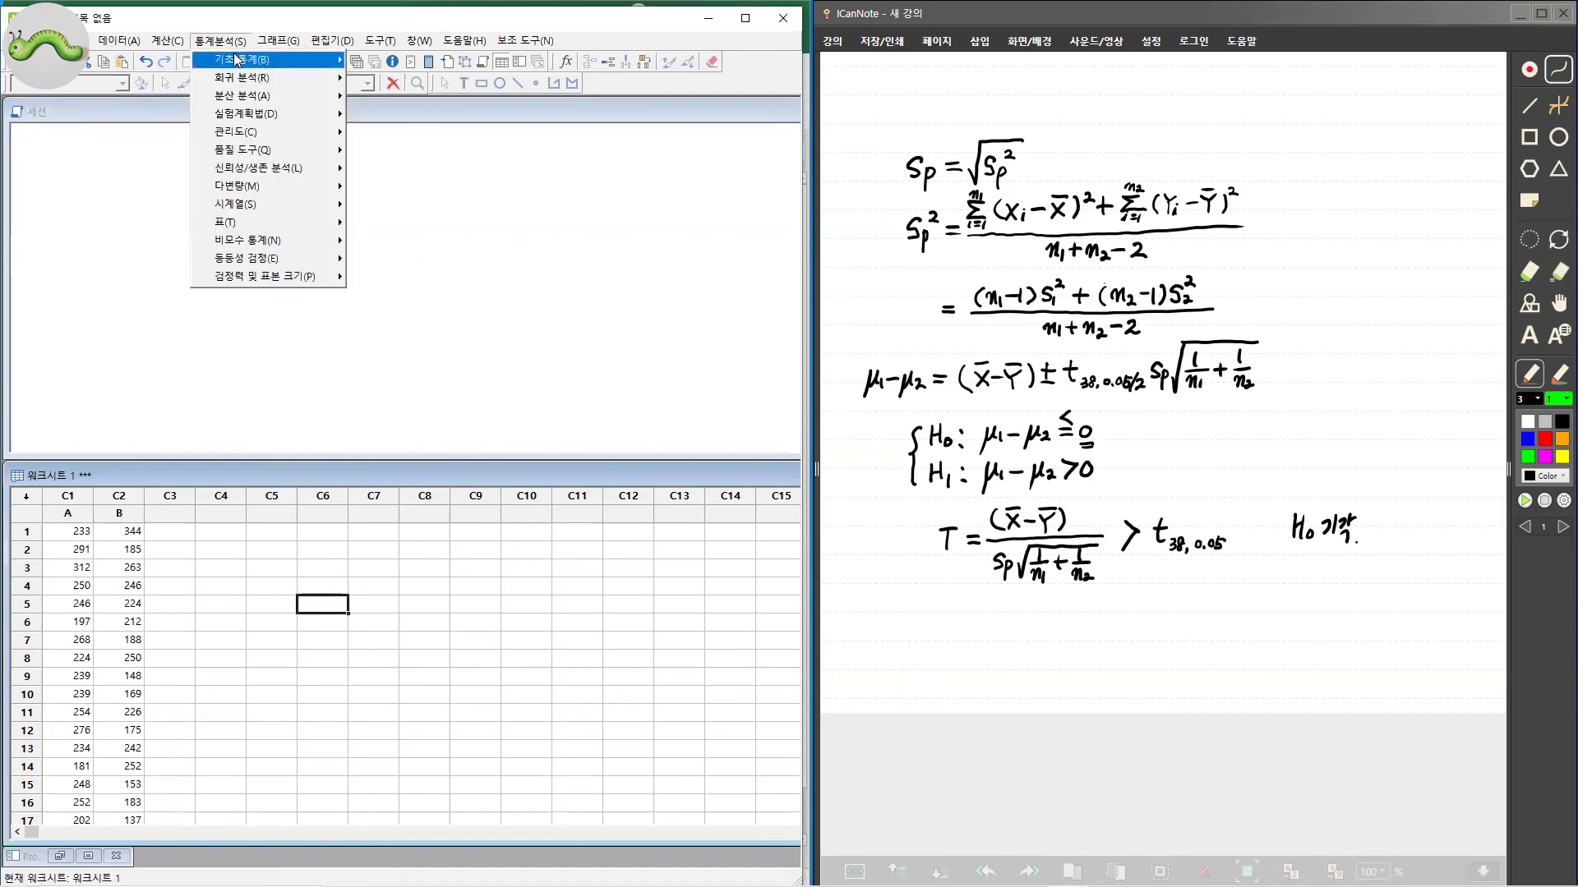
pyautogui.moveTo(253, 59)
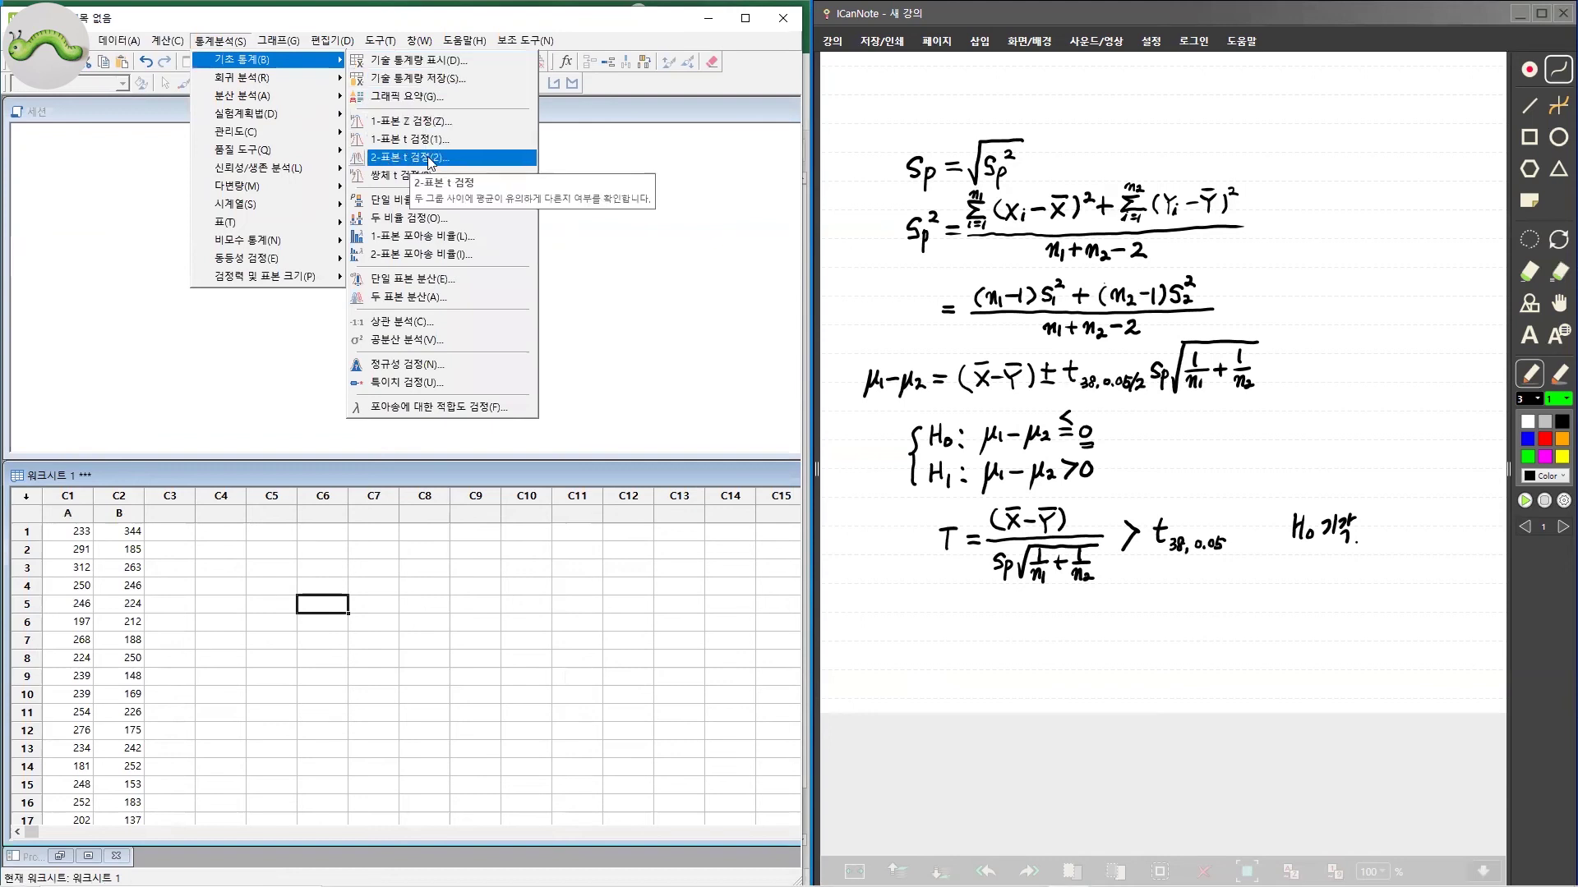
# Step: Set up a 2-Sample t with samples in separate columns: A as sample 1, B as sample 2
pyautogui.click(431, 157)
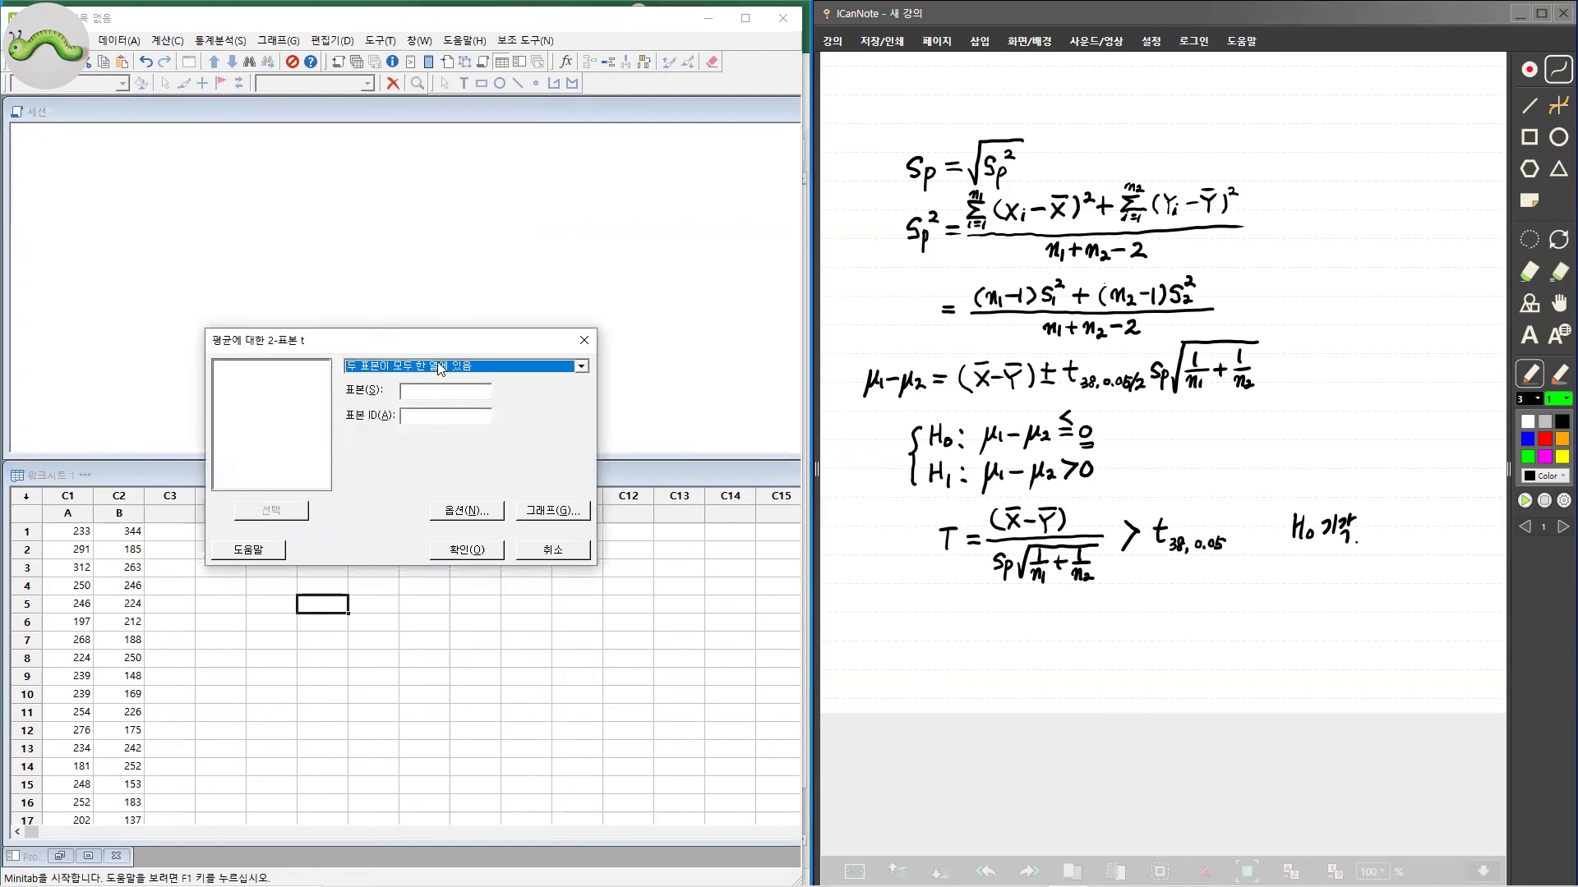
pyautogui.moveTo(463, 347); pyautogui.dragTo(578, 221)
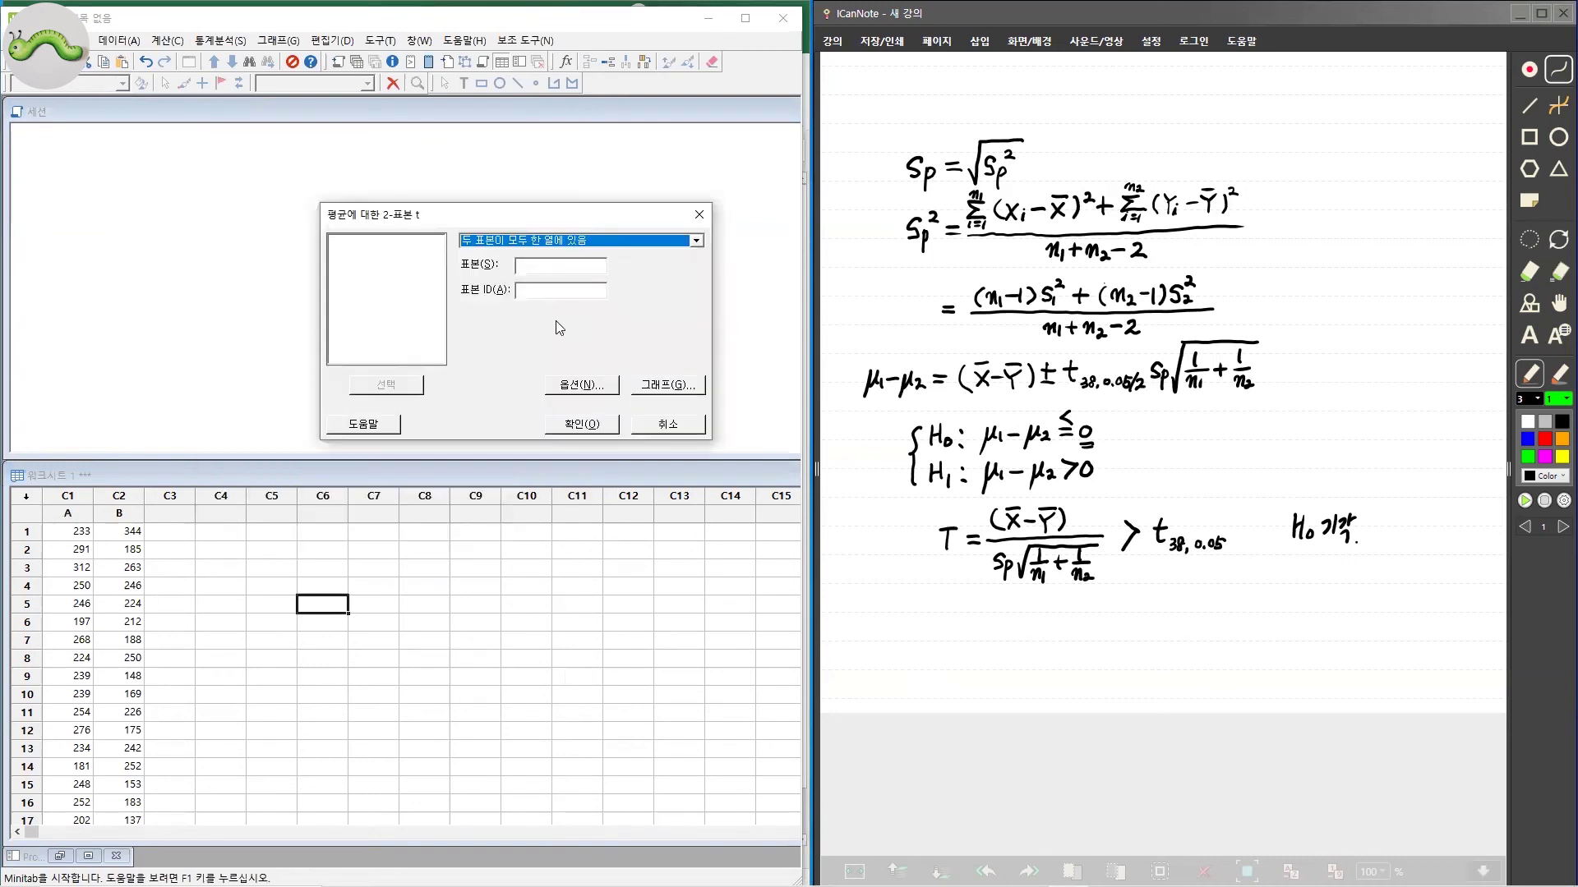
pyautogui.click(553, 243)
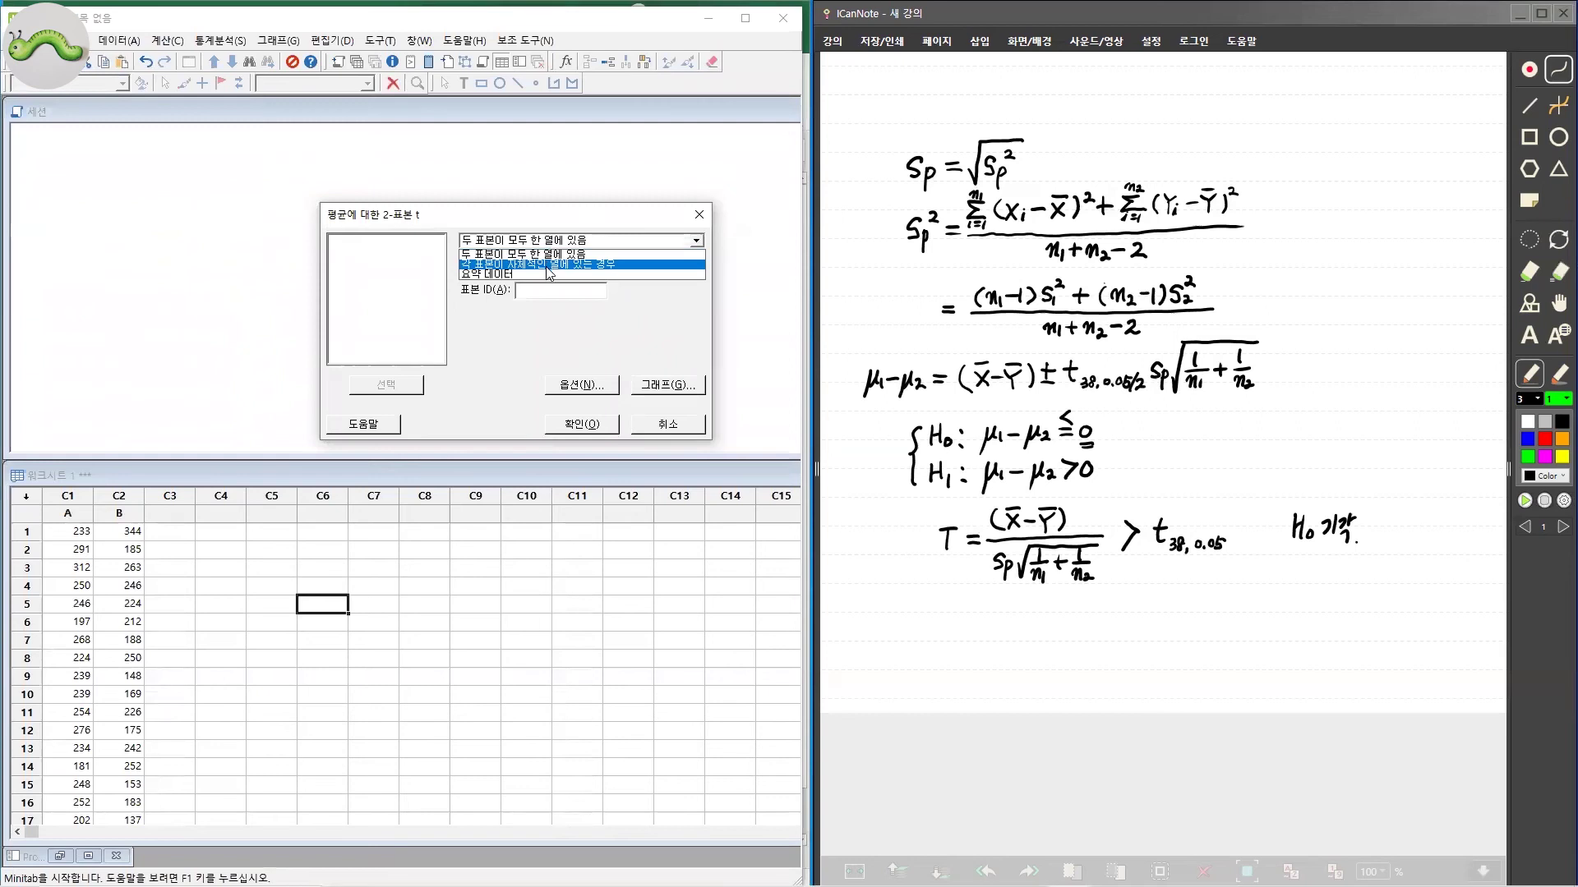
pyautogui.click(549, 265)
pyautogui.click(548, 266)
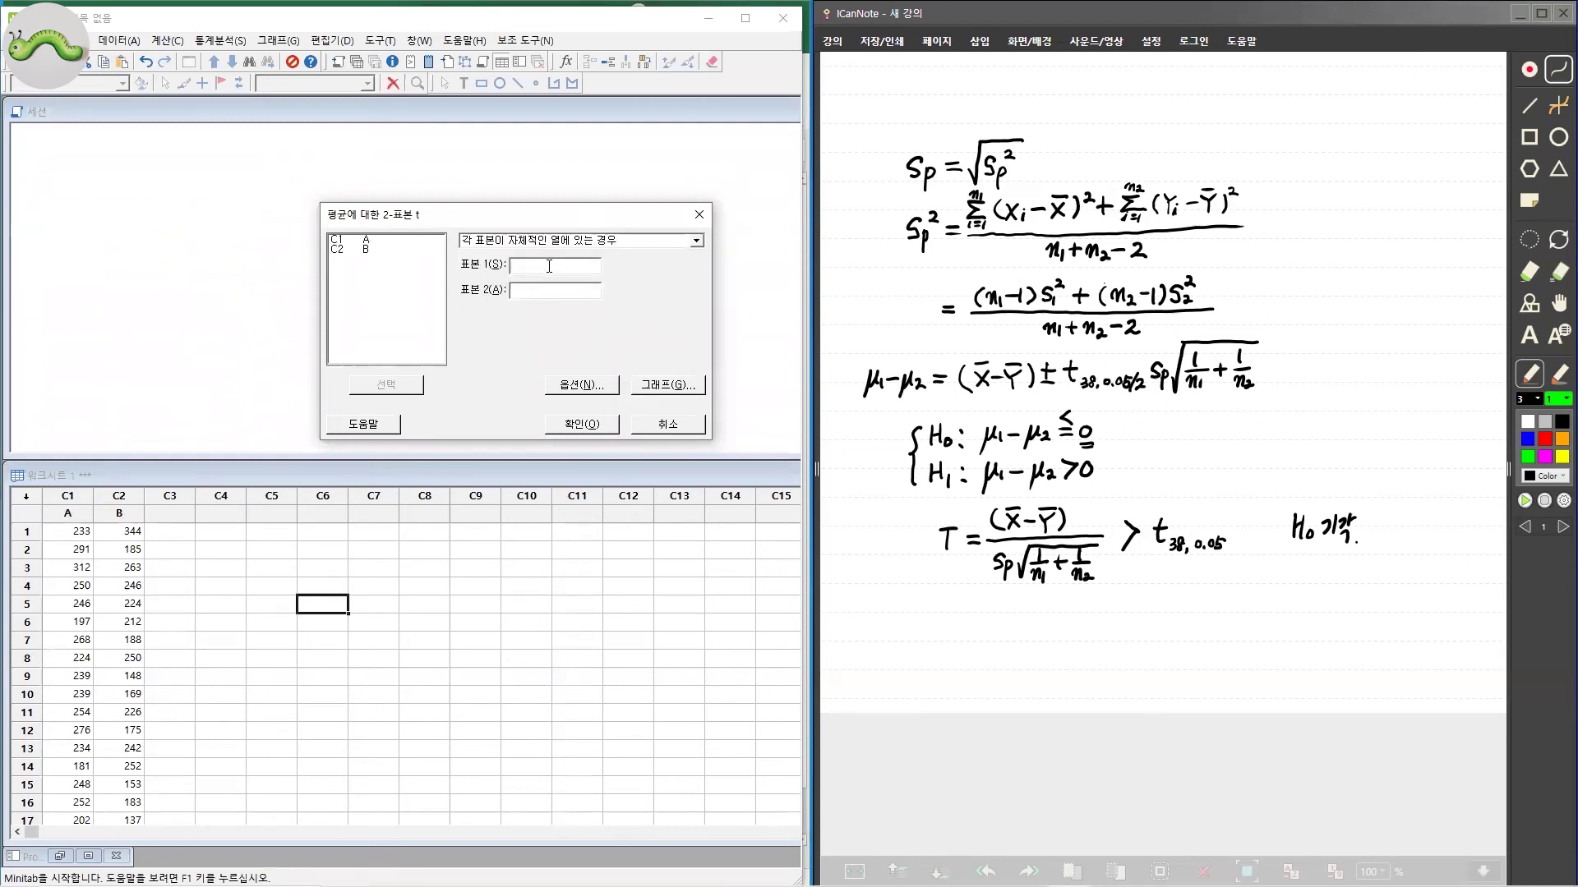
pyautogui.doubleClick(371, 240)
pyautogui.doubleClick(369, 250)
pyautogui.click(566, 386)
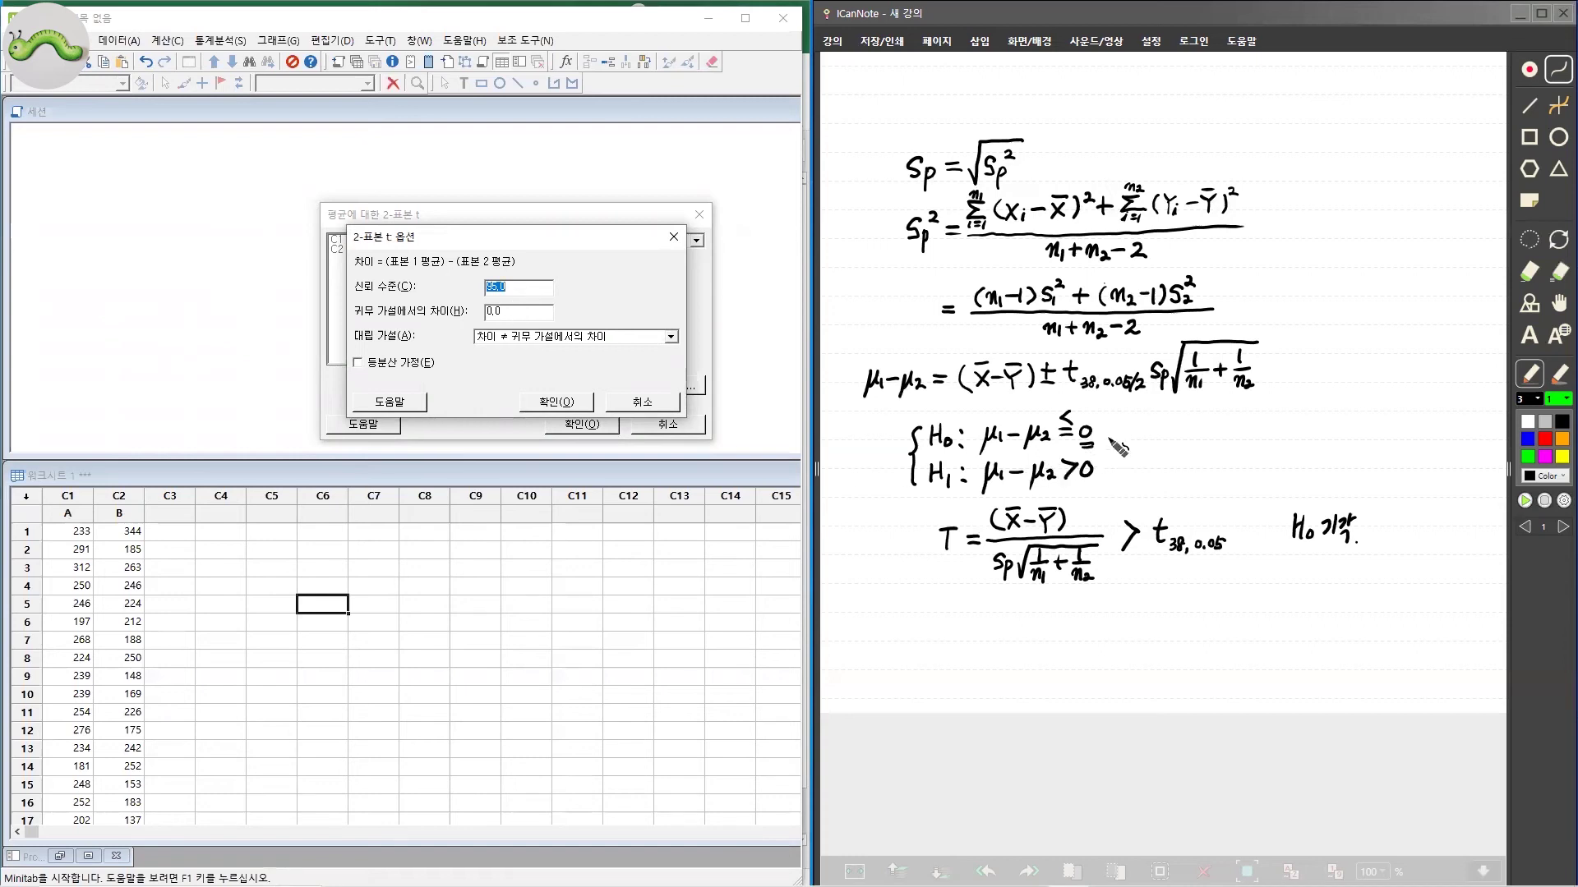
# Step: Set the alternative to difference > 0, keep 95.0 confidence, and assume equal variances
pyautogui.moveTo(1078, 446); pyautogui.dragTo(1093, 448)
pyautogui.click(514, 314)
pyautogui.click(672, 337)
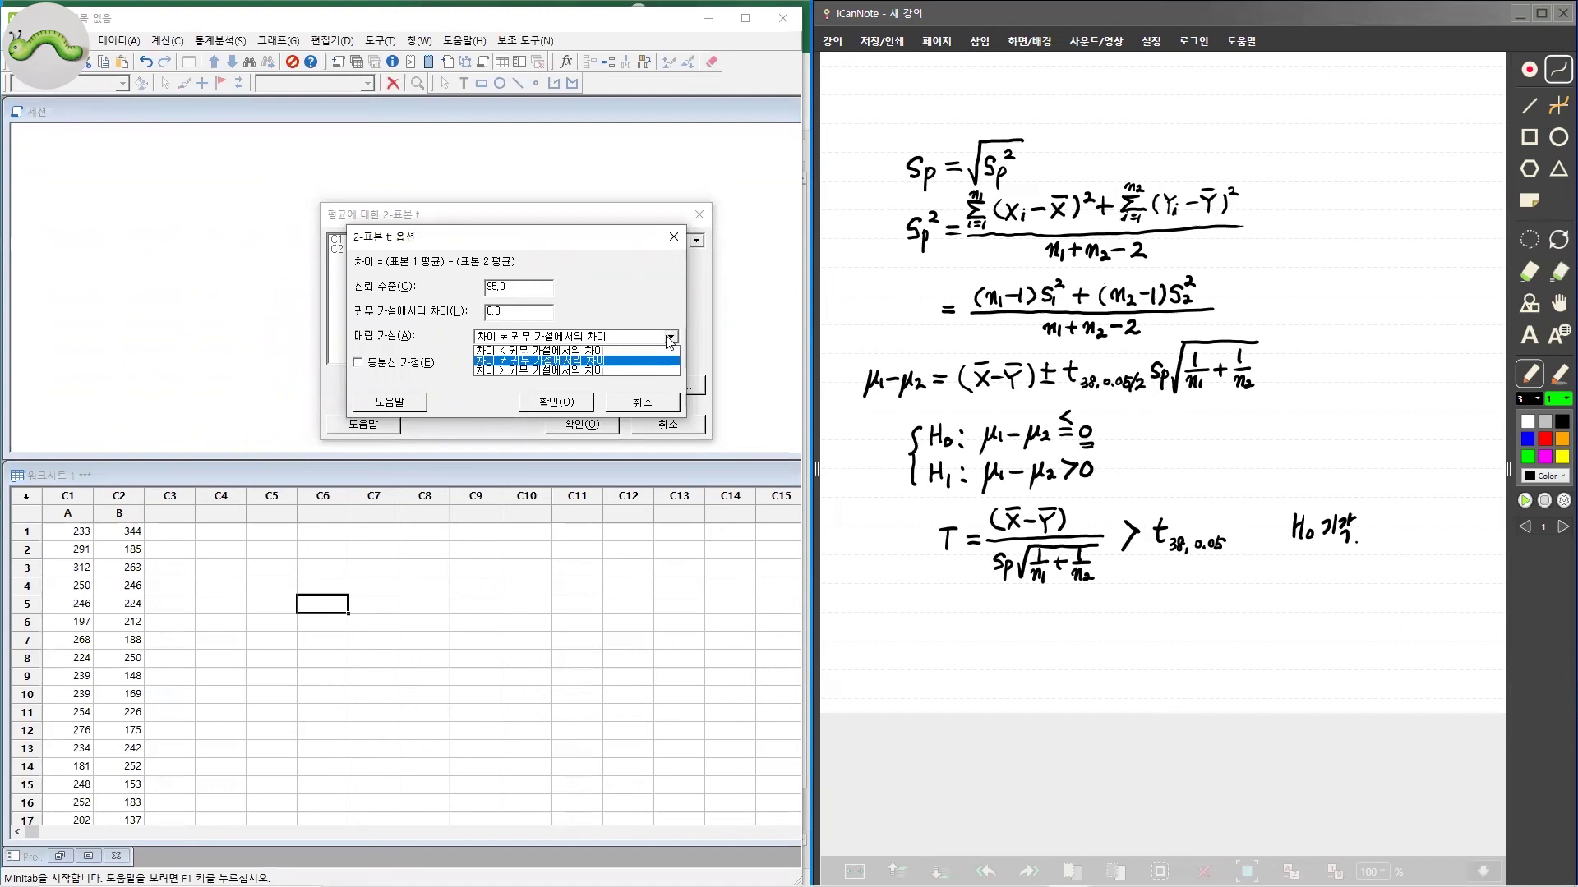
pyautogui.click(649, 371)
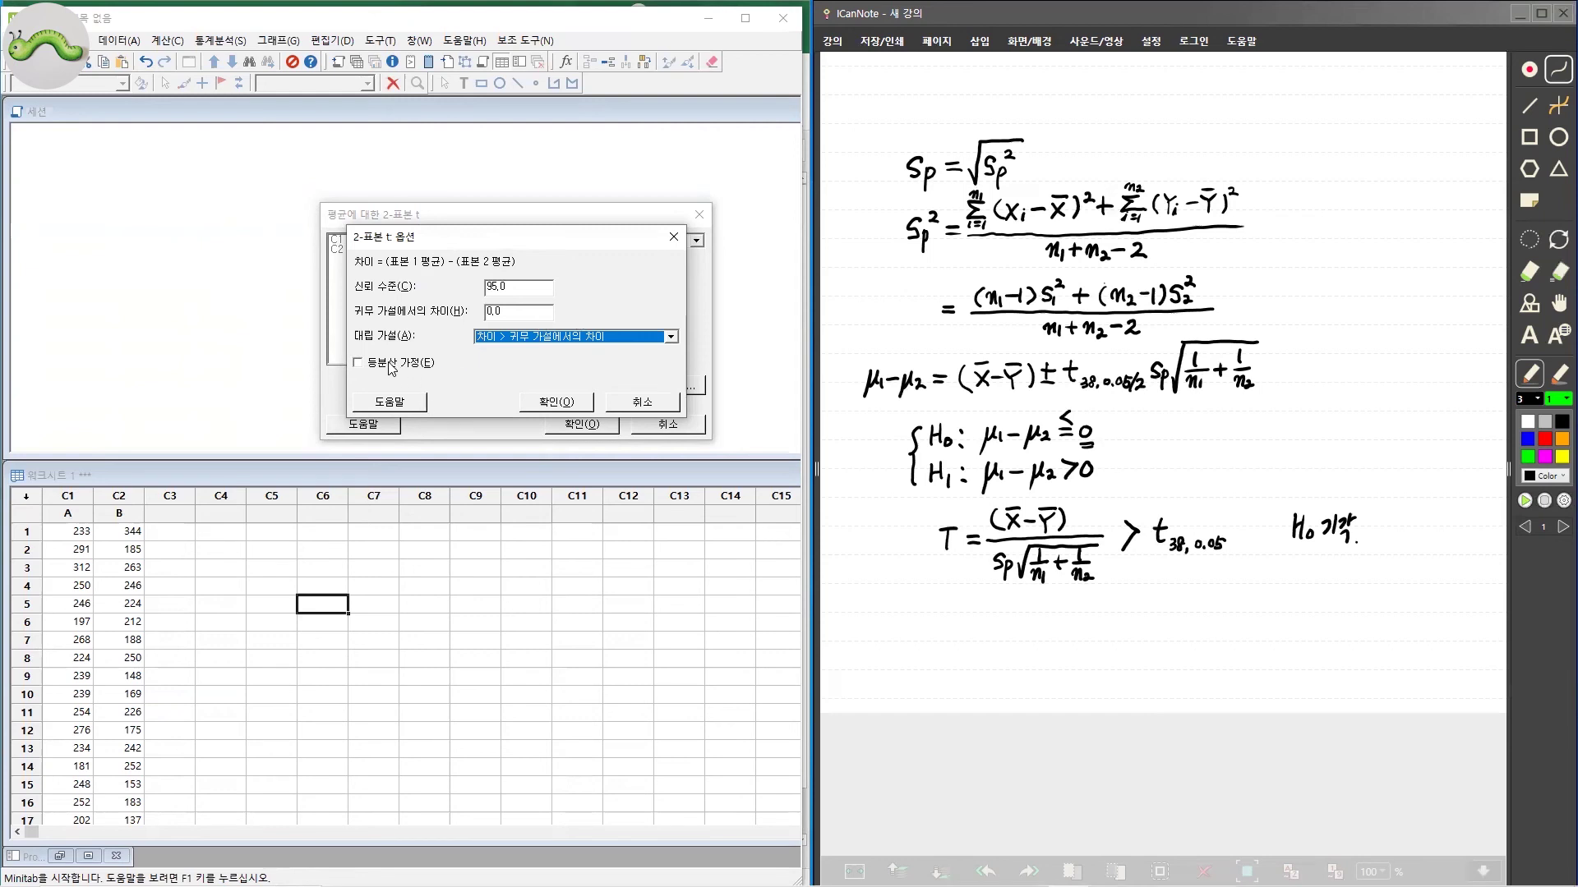
pyautogui.click(361, 366)
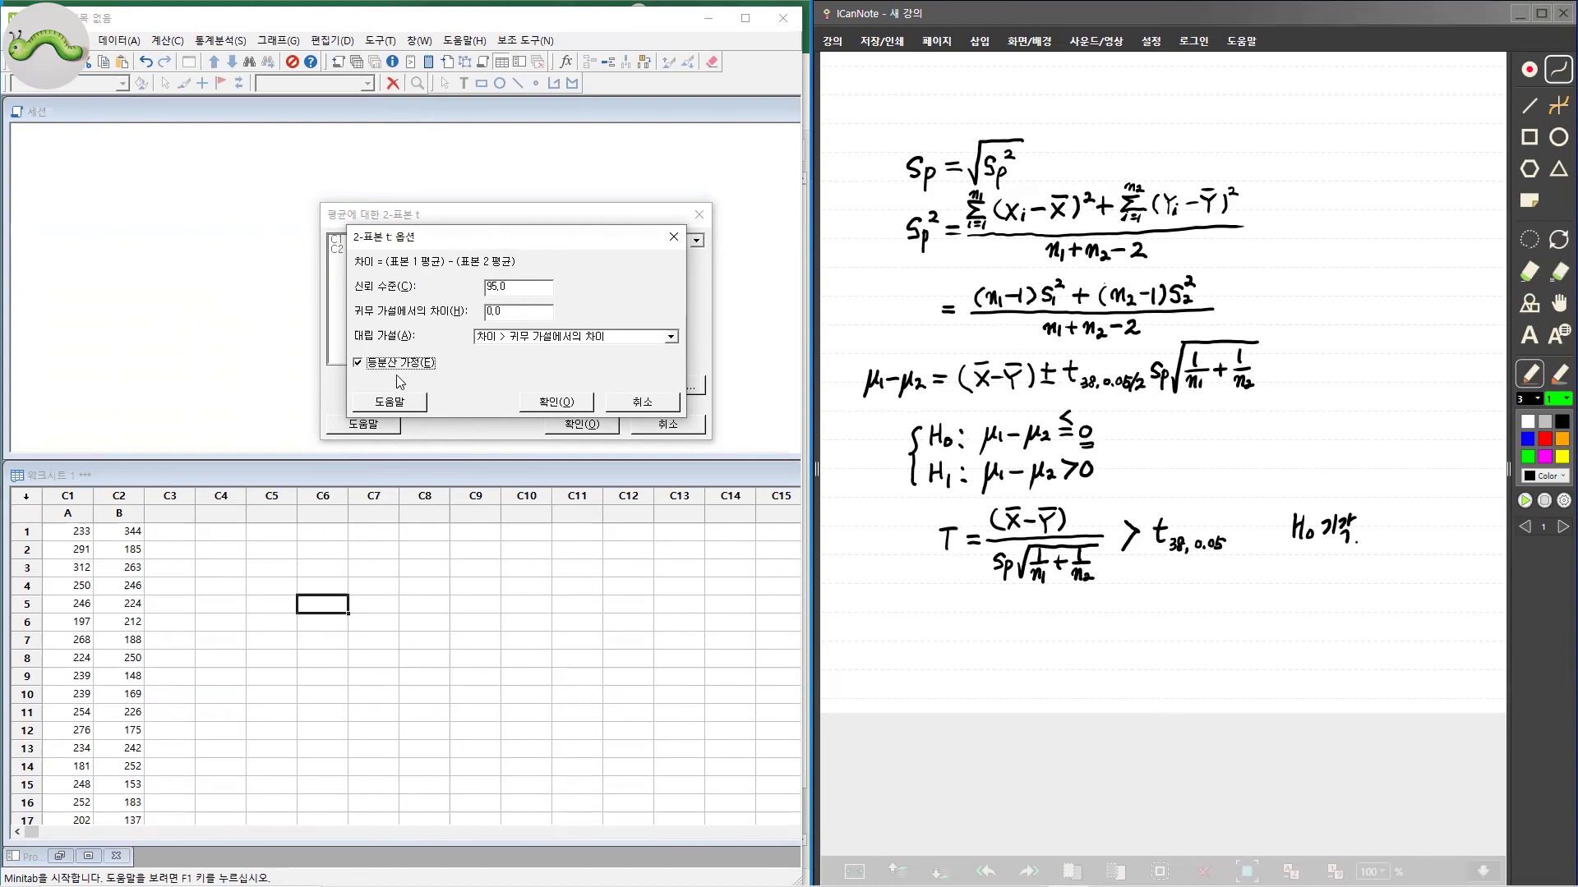
pyautogui.click(359, 366)
pyautogui.click(561, 401)
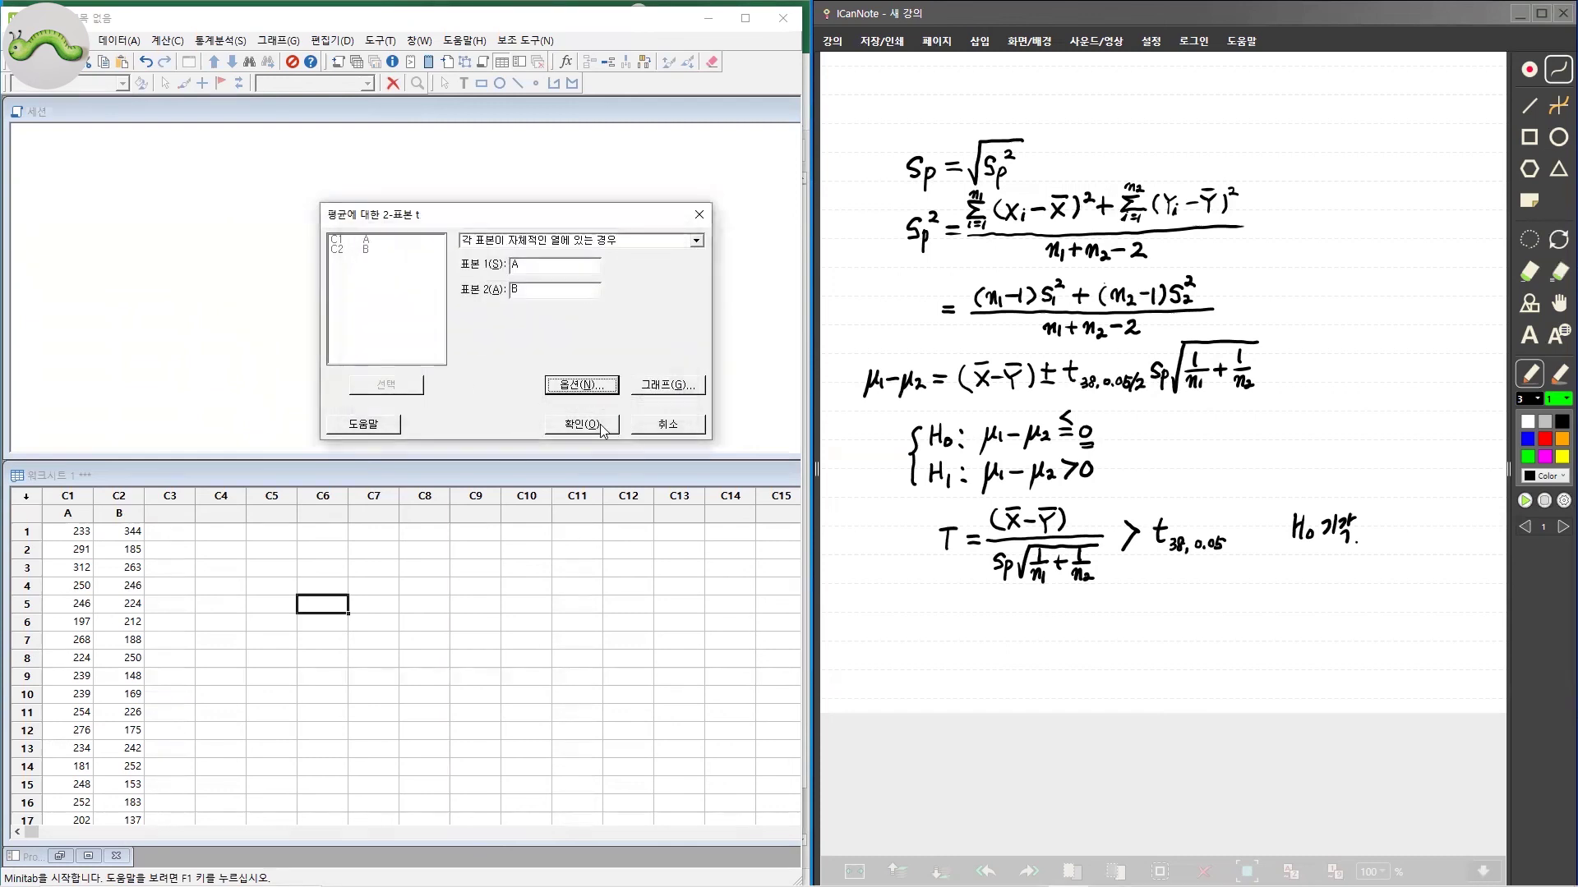
# Step: Add an individual value plot and a boxplot, then run the pooled two-sample t test
pyautogui.click(662, 384)
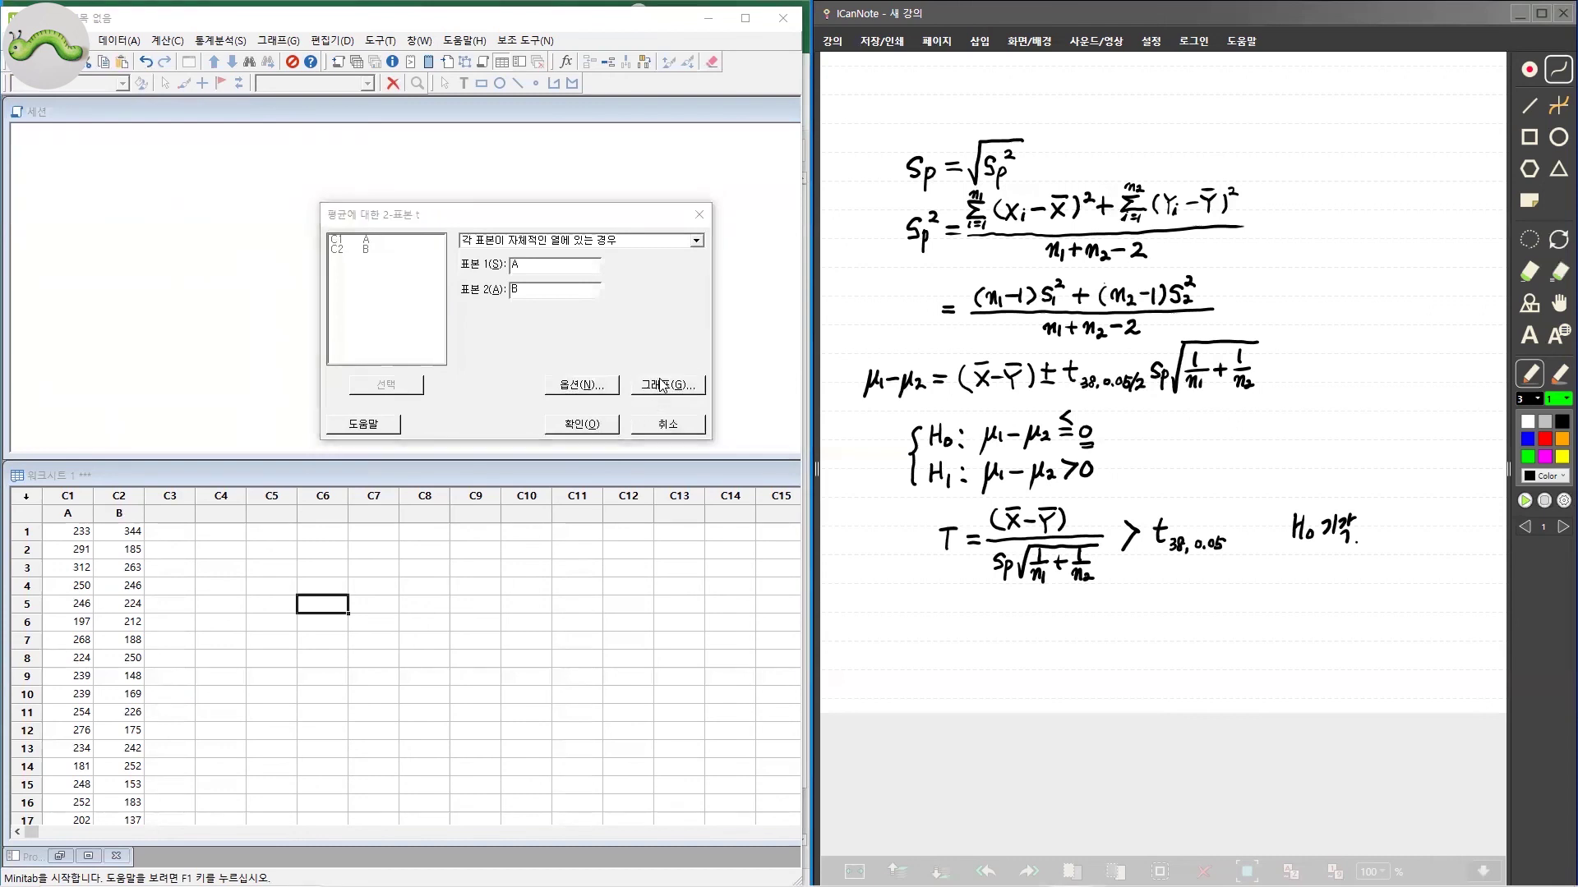
pyautogui.click(445, 304)
pyautogui.click(441, 324)
pyautogui.click(532, 360)
pyautogui.click(581, 424)
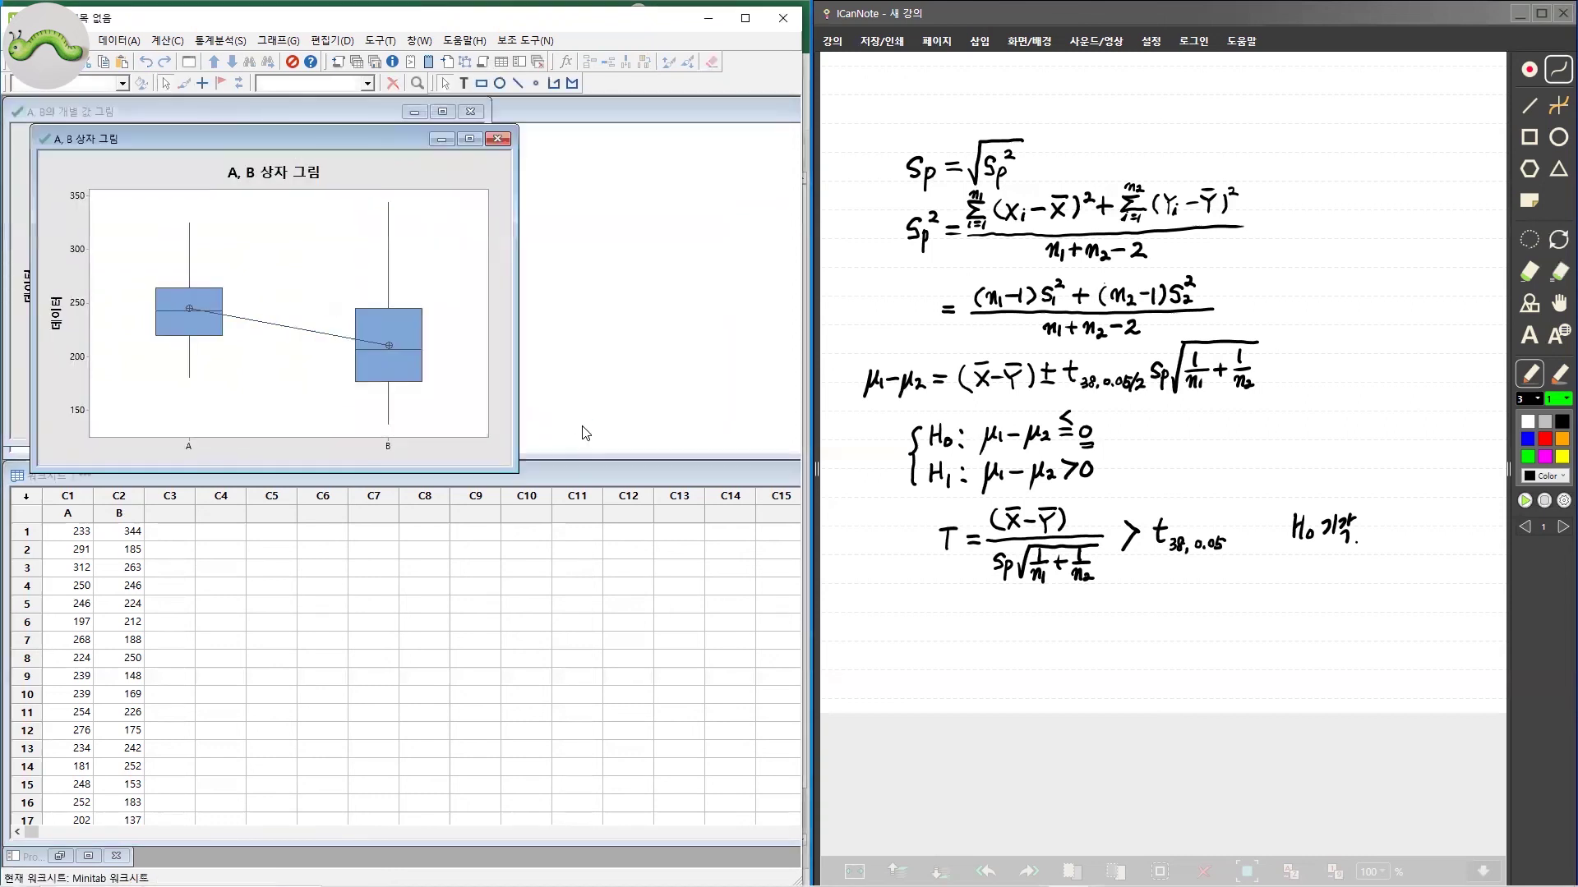
# Step: Read the session results: T = 2.56, DF 38, P = 0.007
pyautogui.click(630, 311)
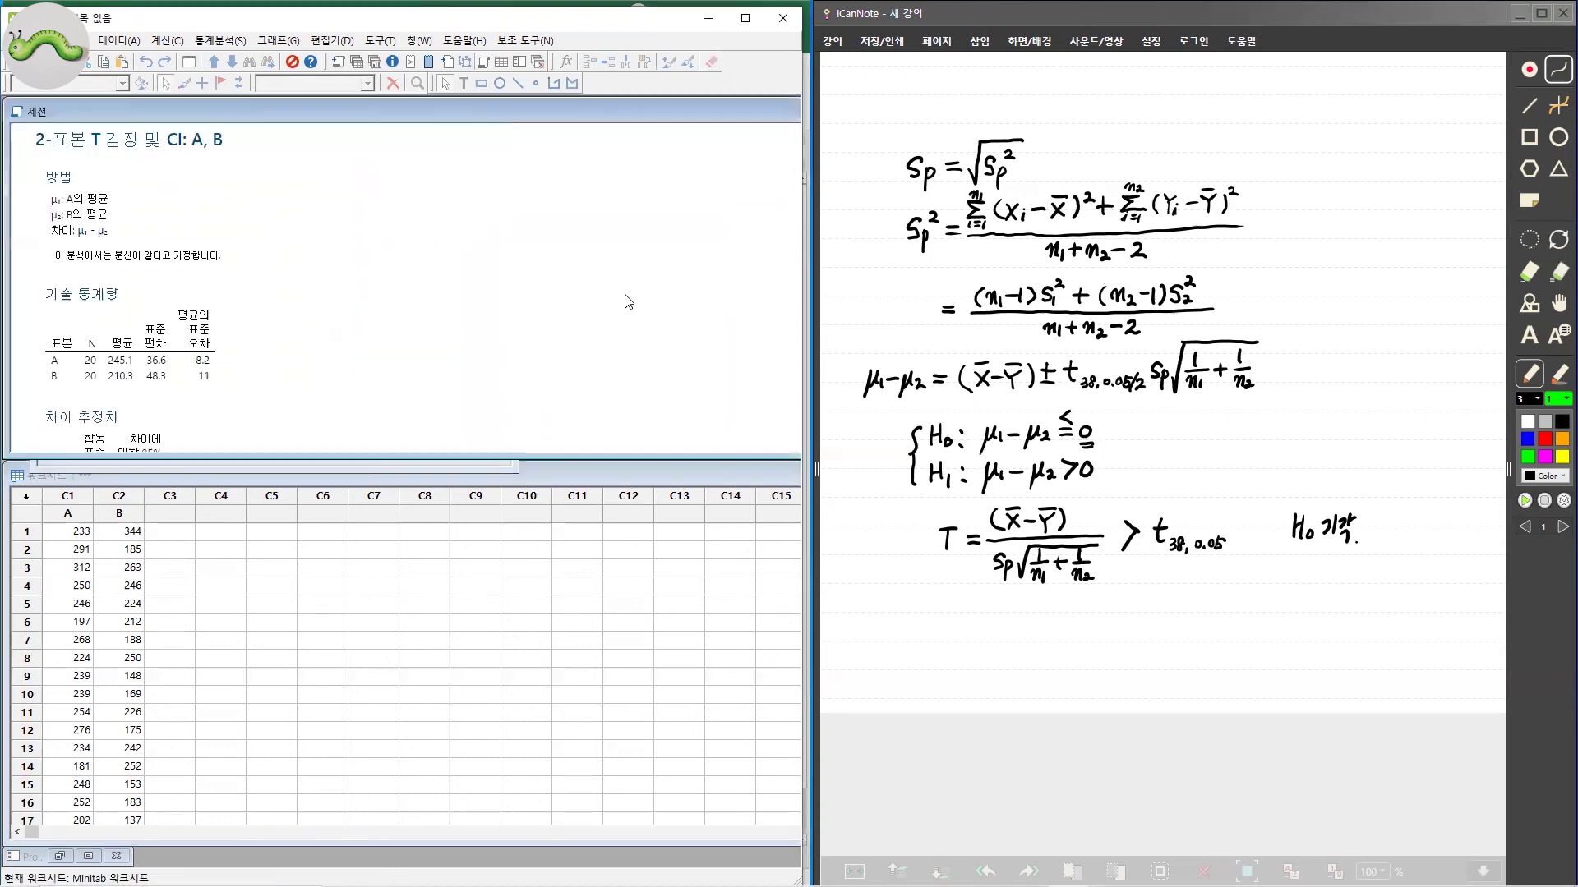
pyautogui.scroll(-2, 518, 365)
pyautogui.scroll(2, 518, 366)
pyautogui.scroll(-1, 271, 271)
pyautogui.scroll(-1, 246, 246)
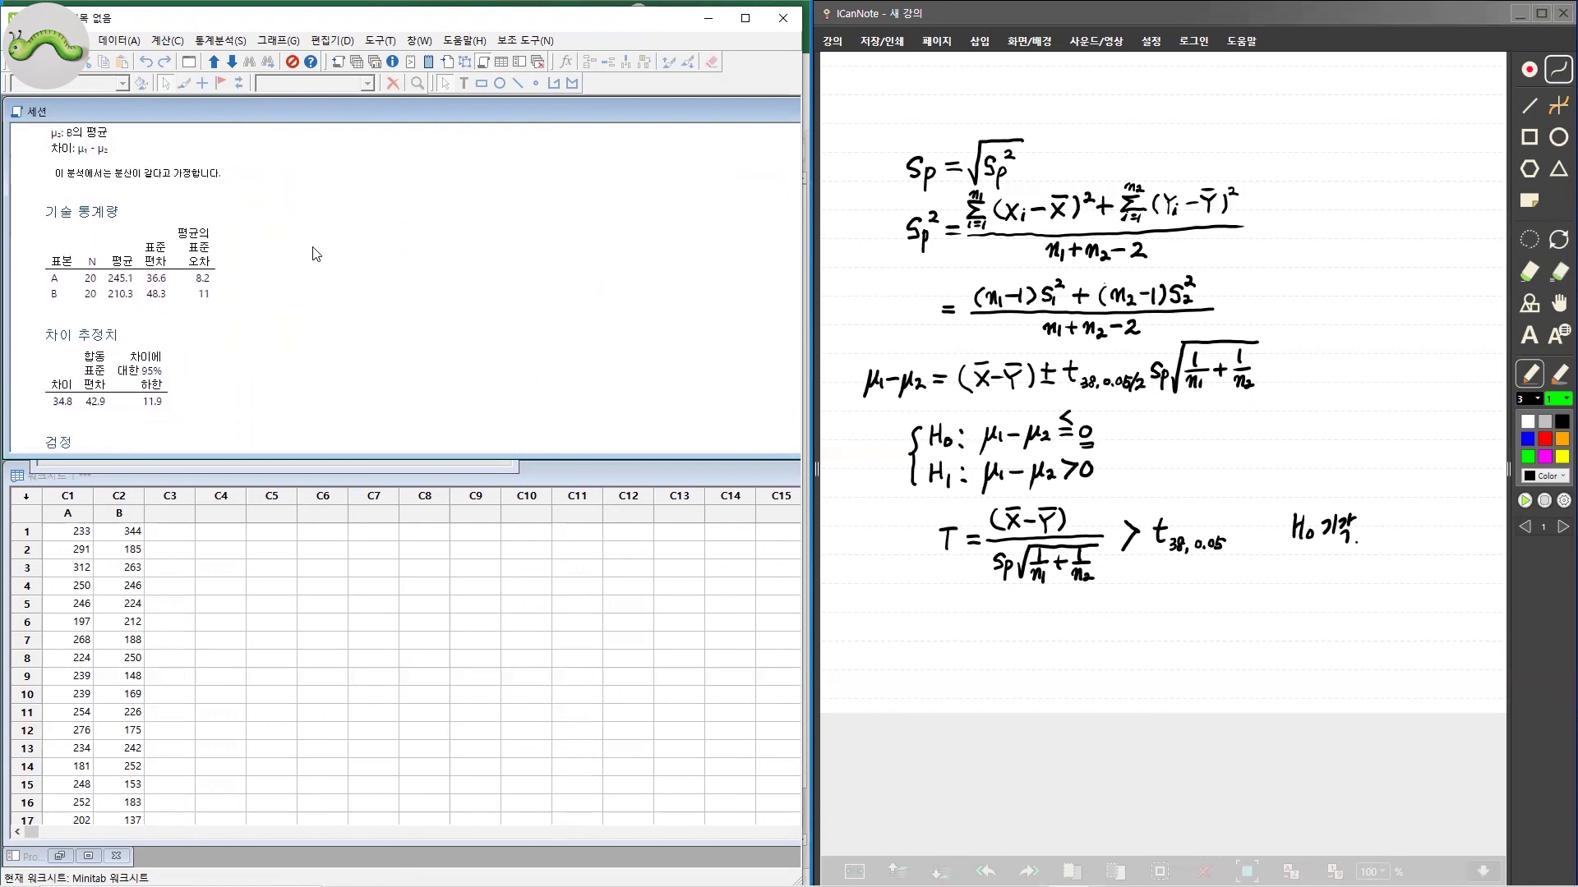
pyautogui.scroll(-1, 317, 254)
pyautogui.scroll(-1, 316, 255)
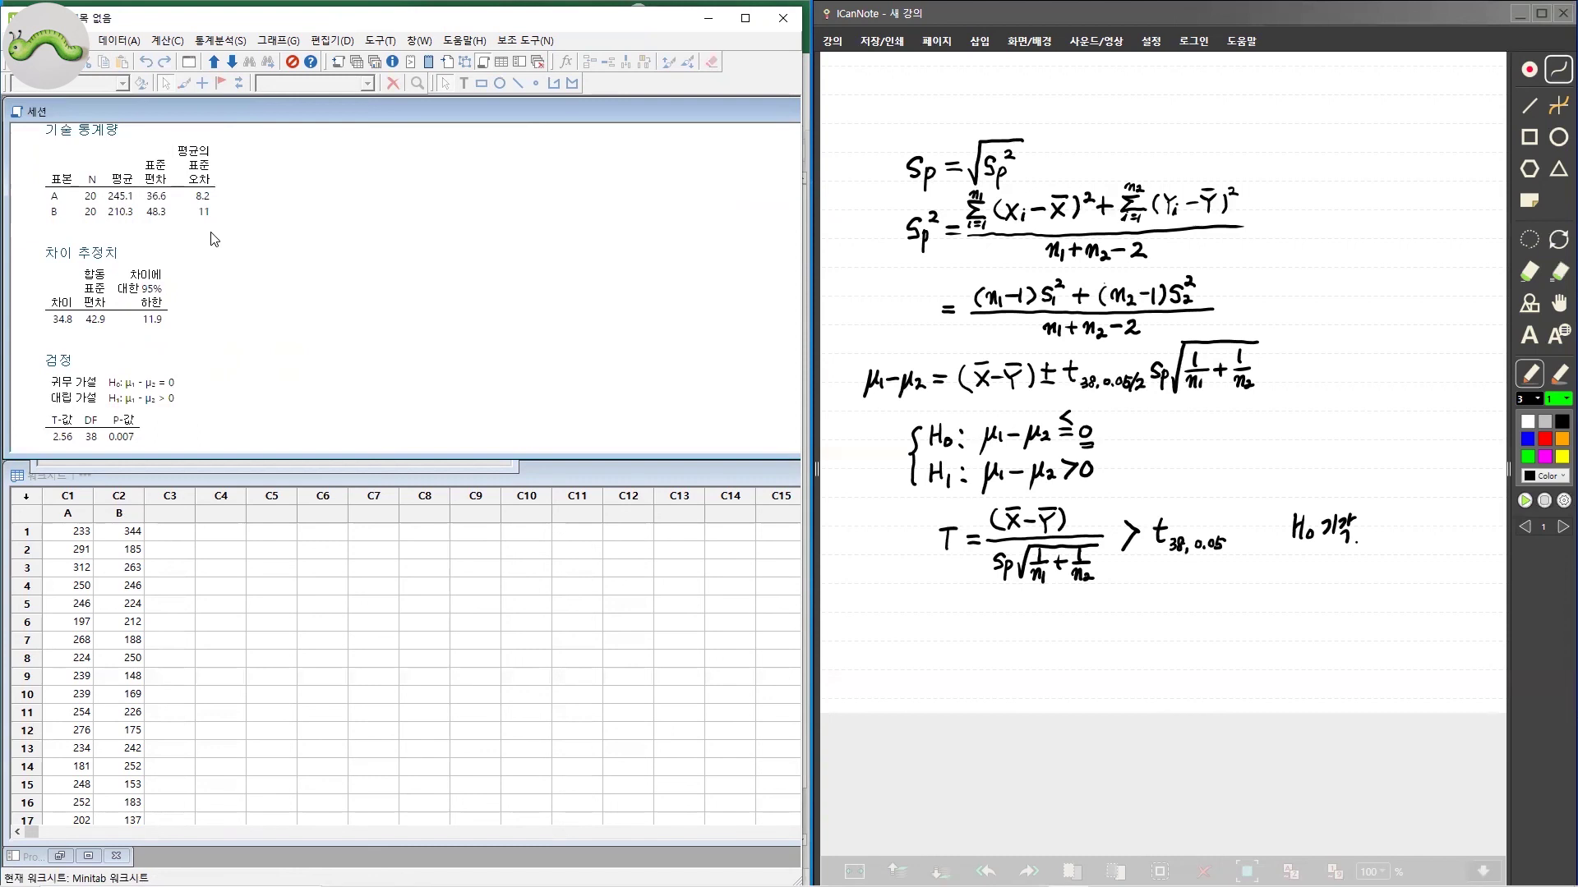
pyautogui.scroll(-2, 212, 238)
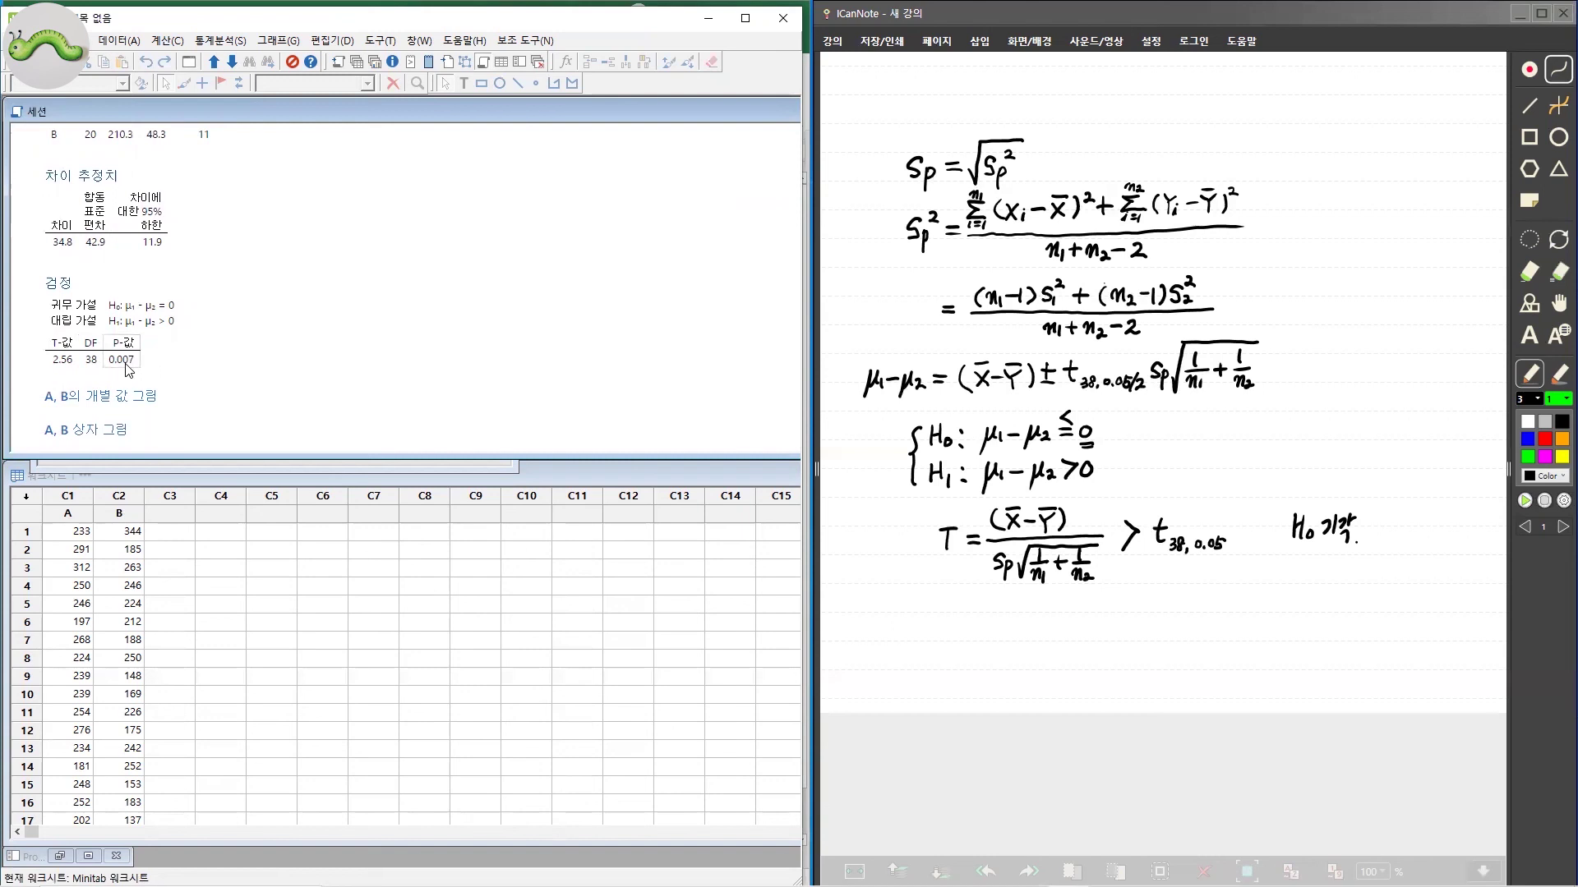
pyautogui.click(301, 589)
# Step: Open the box plot and individual value plot of A and B, enlarging the box plot
pyautogui.scroll(-6, 300, 593)
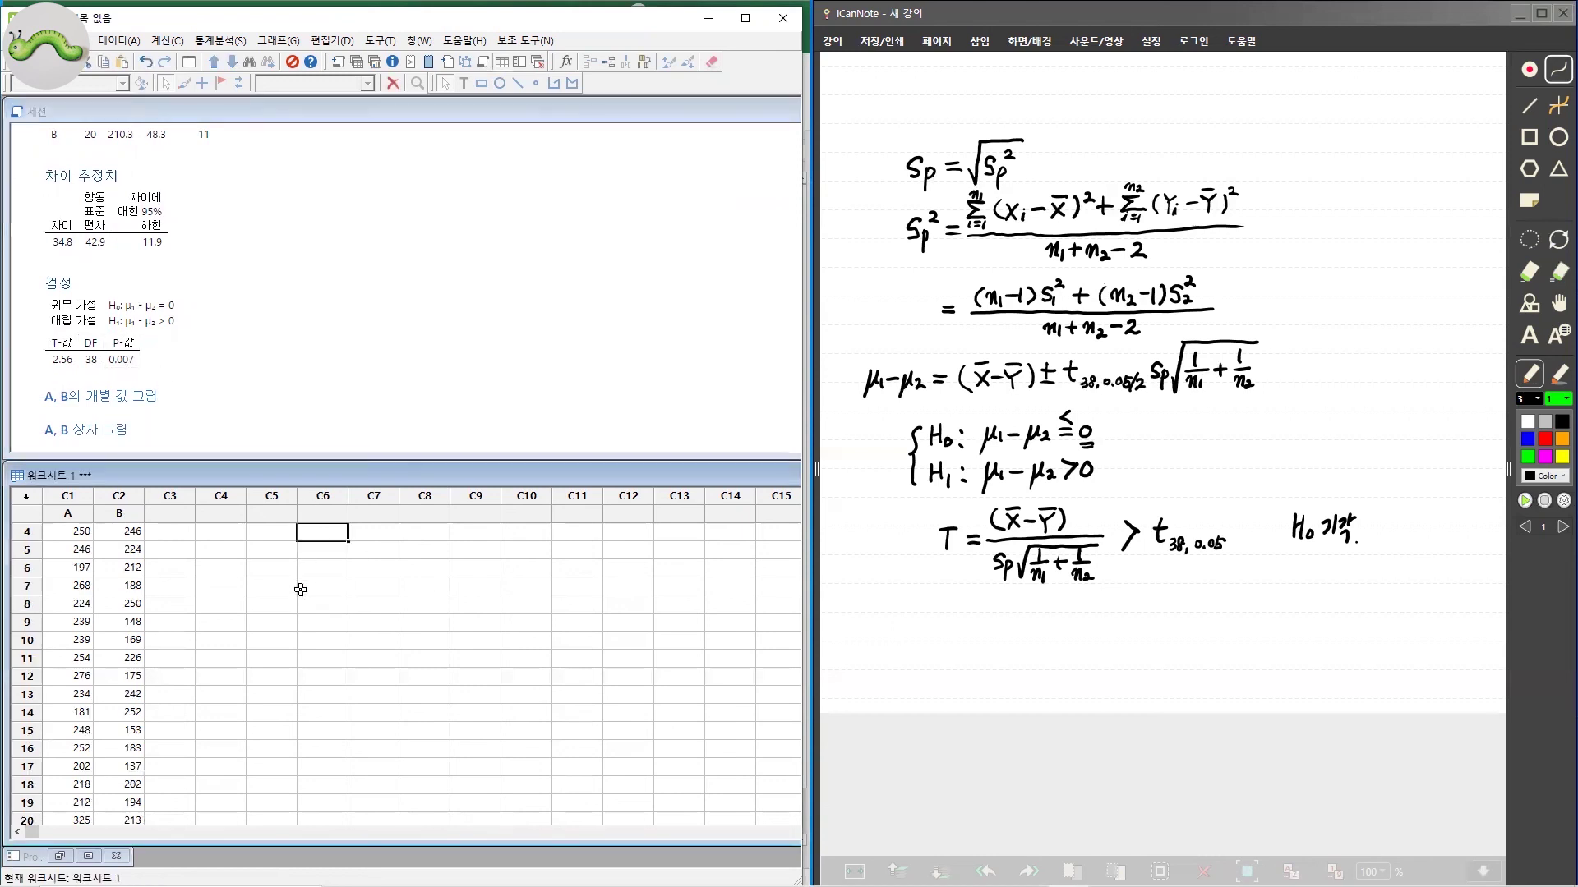
pyautogui.scroll(6, 301, 593)
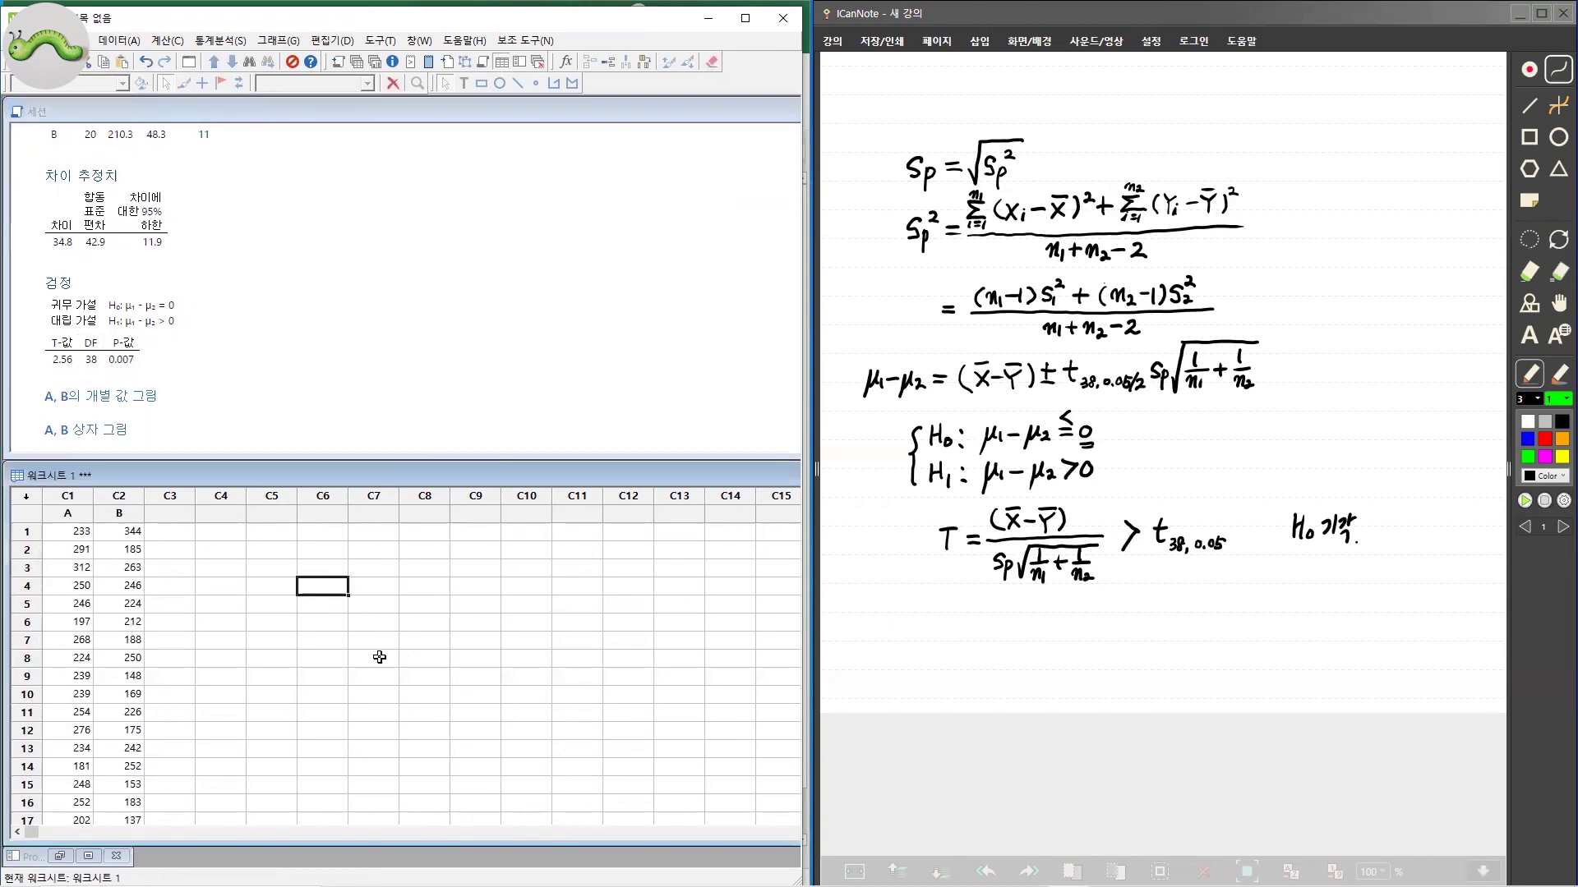
pyautogui.scroll(1, 335, 386)
pyautogui.scroll(1, 333, 388)
pyautogui.scroll(1, 333, 389)
pyautogui.scroll(-3, 333, 389)
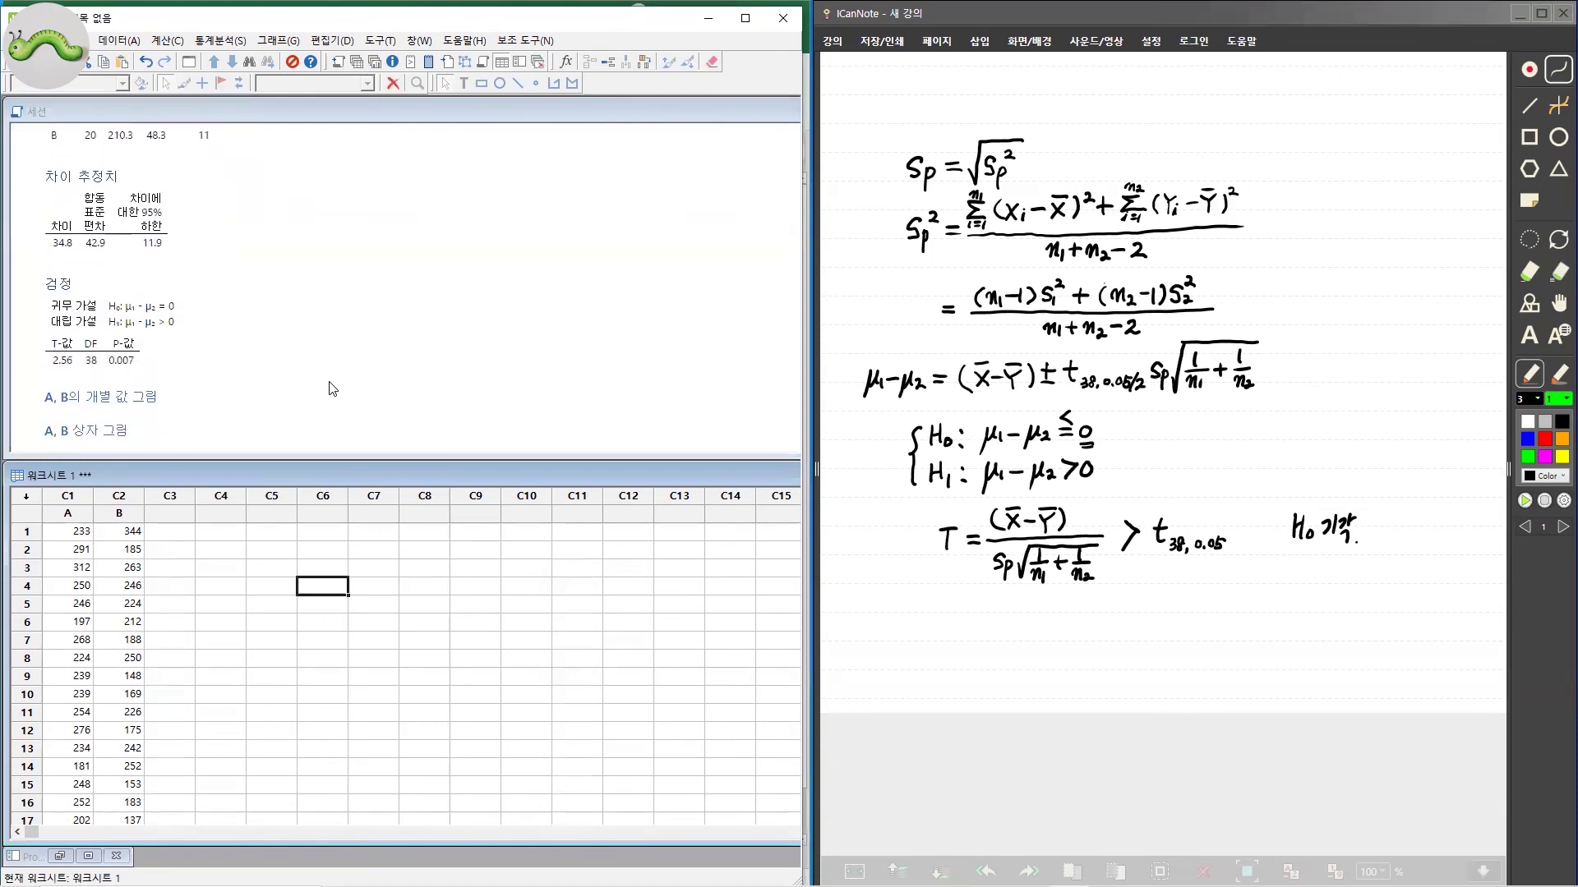
pyautogui.moveTo(411, 464); pyautogui.dragTo(411, 502)
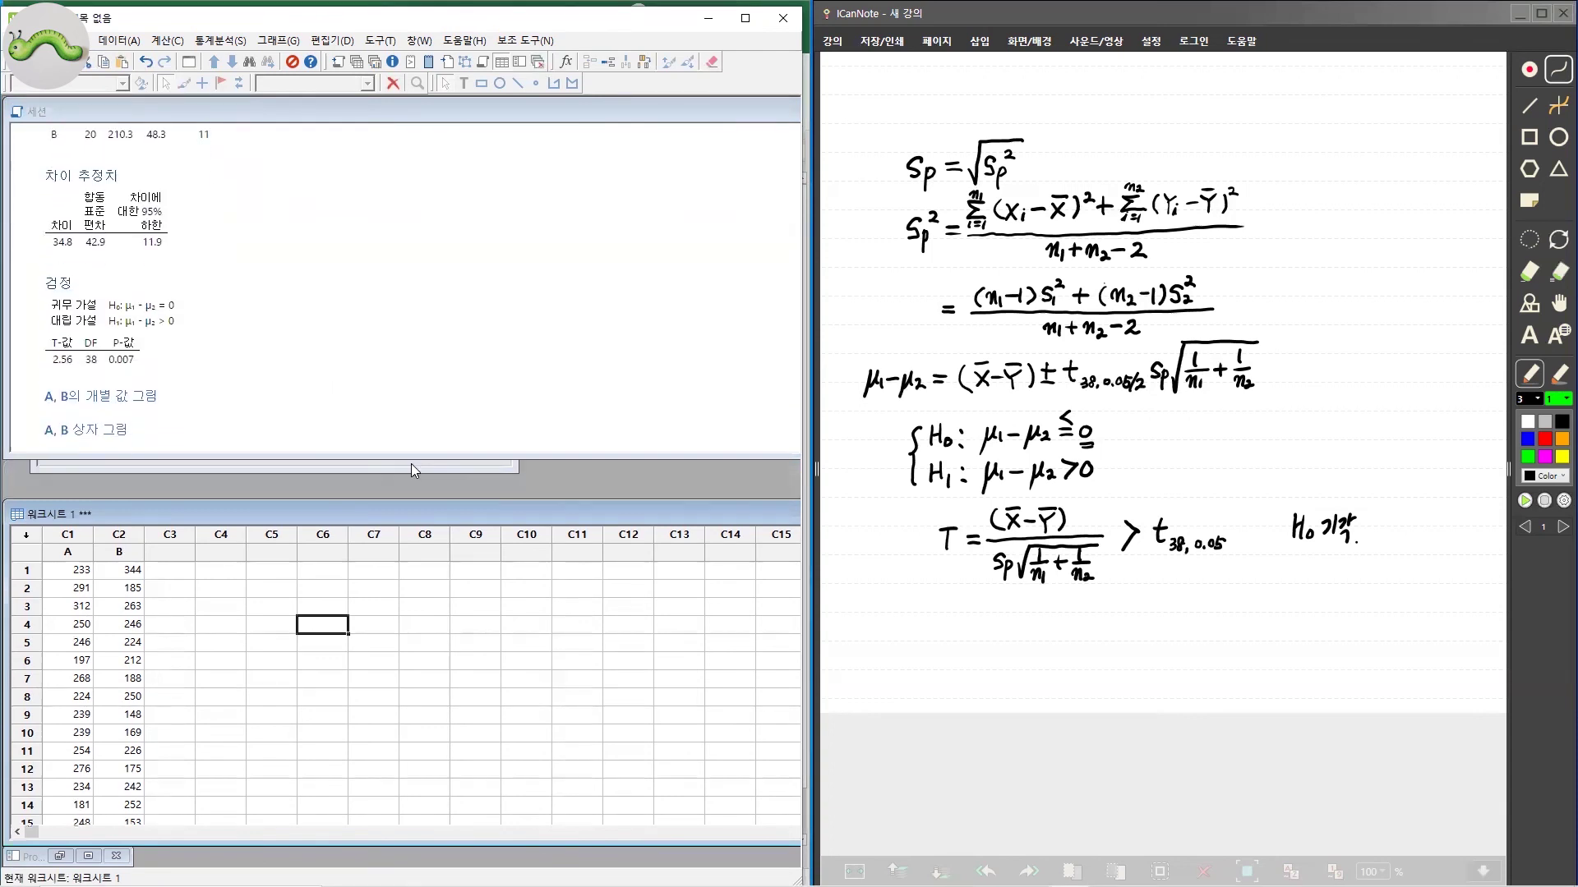
pyautogui.moveTo(332, 146); pyautogui.dragTo(553, 161)
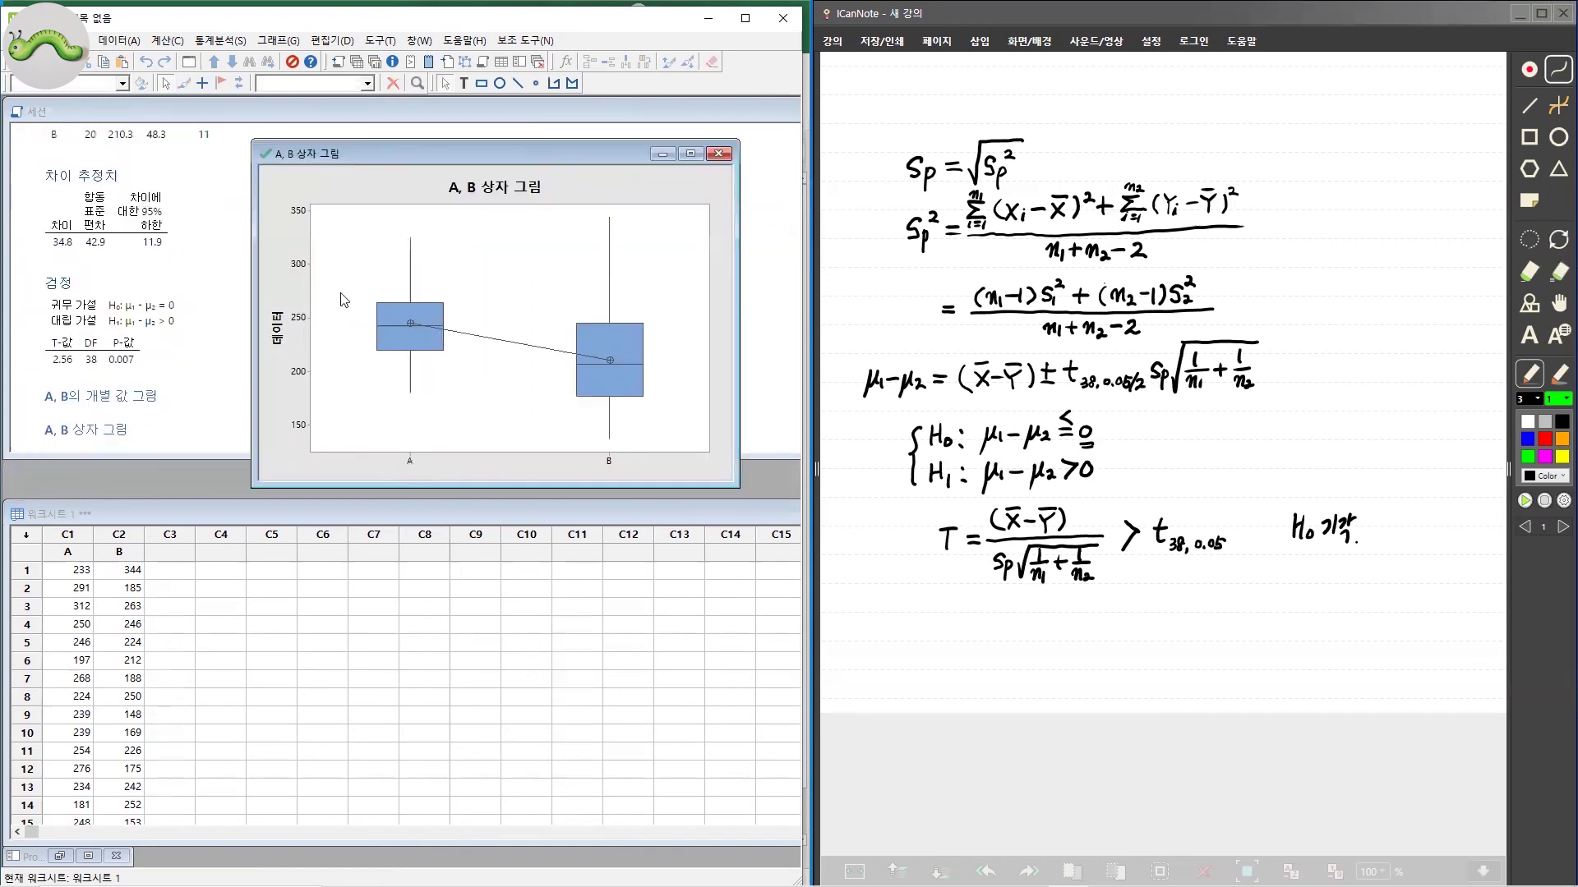
pyautogui.click(100, 396)
pyautogui.click(572, 149)
pyautogui.moveTo(558, 156); pyautogui.dragTo(520, 179)
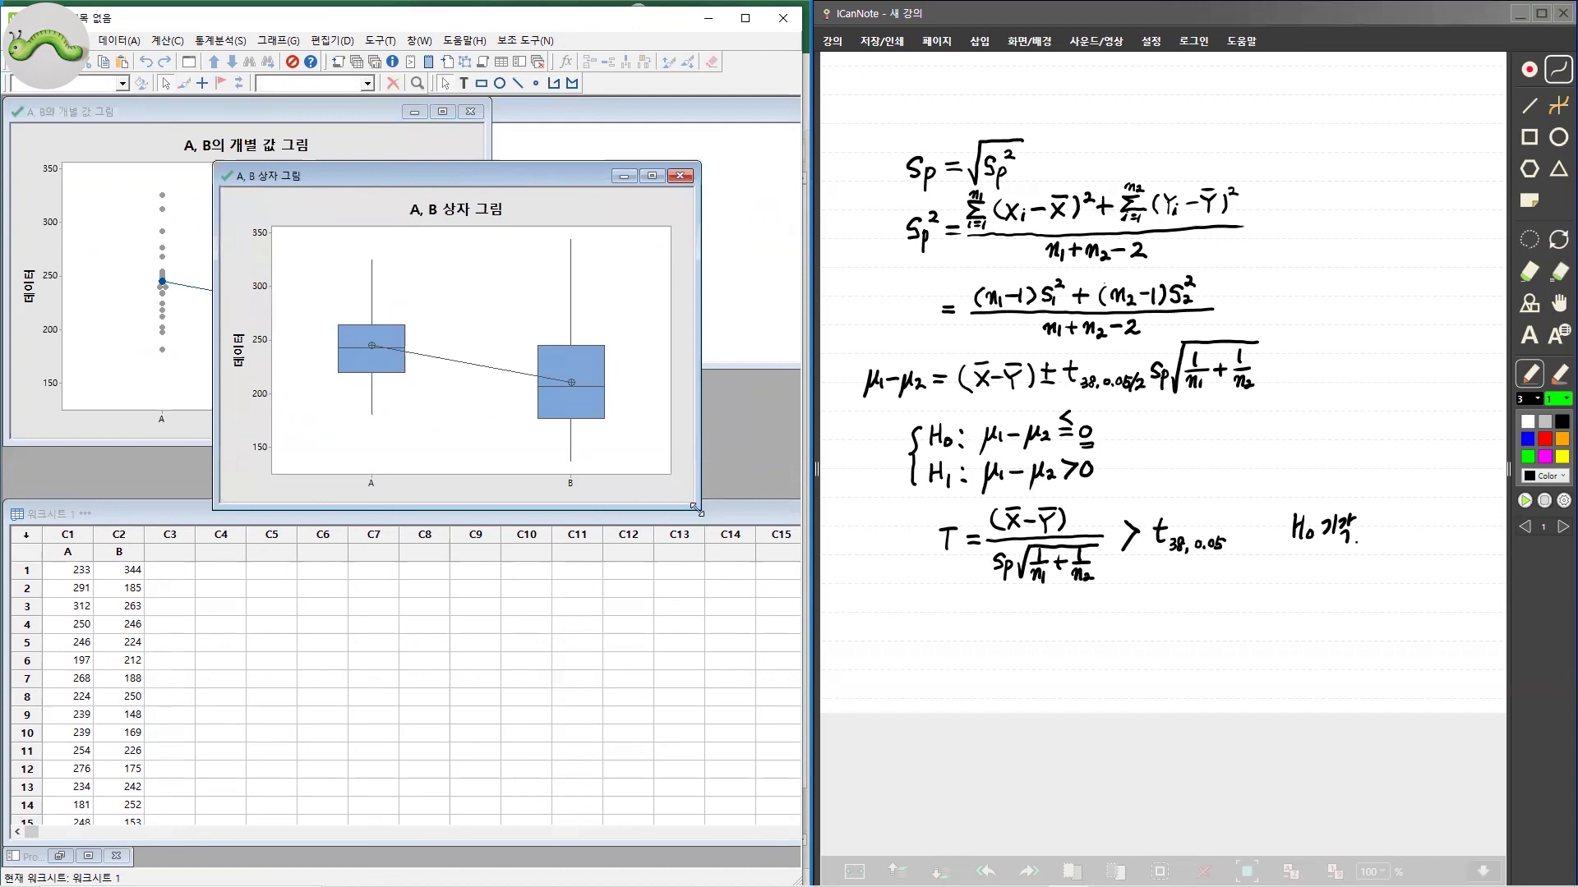
pyautogui.moveTo(696, 510); pyautogui.dragTo(796, 575)
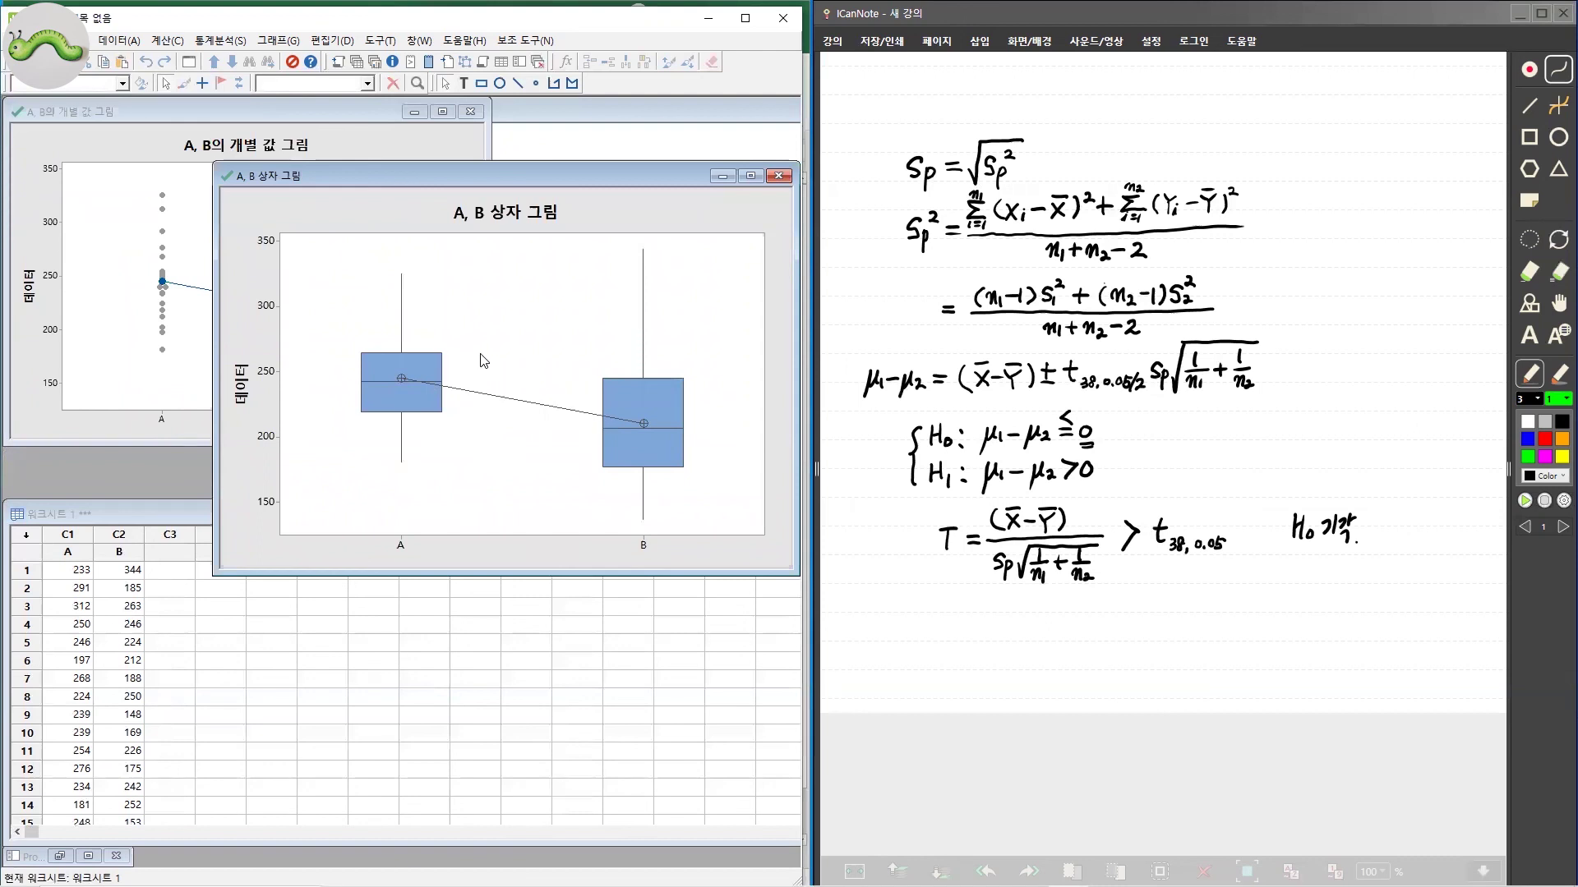
# Step: Arrange both plot windows alongside the session statistics for A and B
pyautogui.click(202, 113)
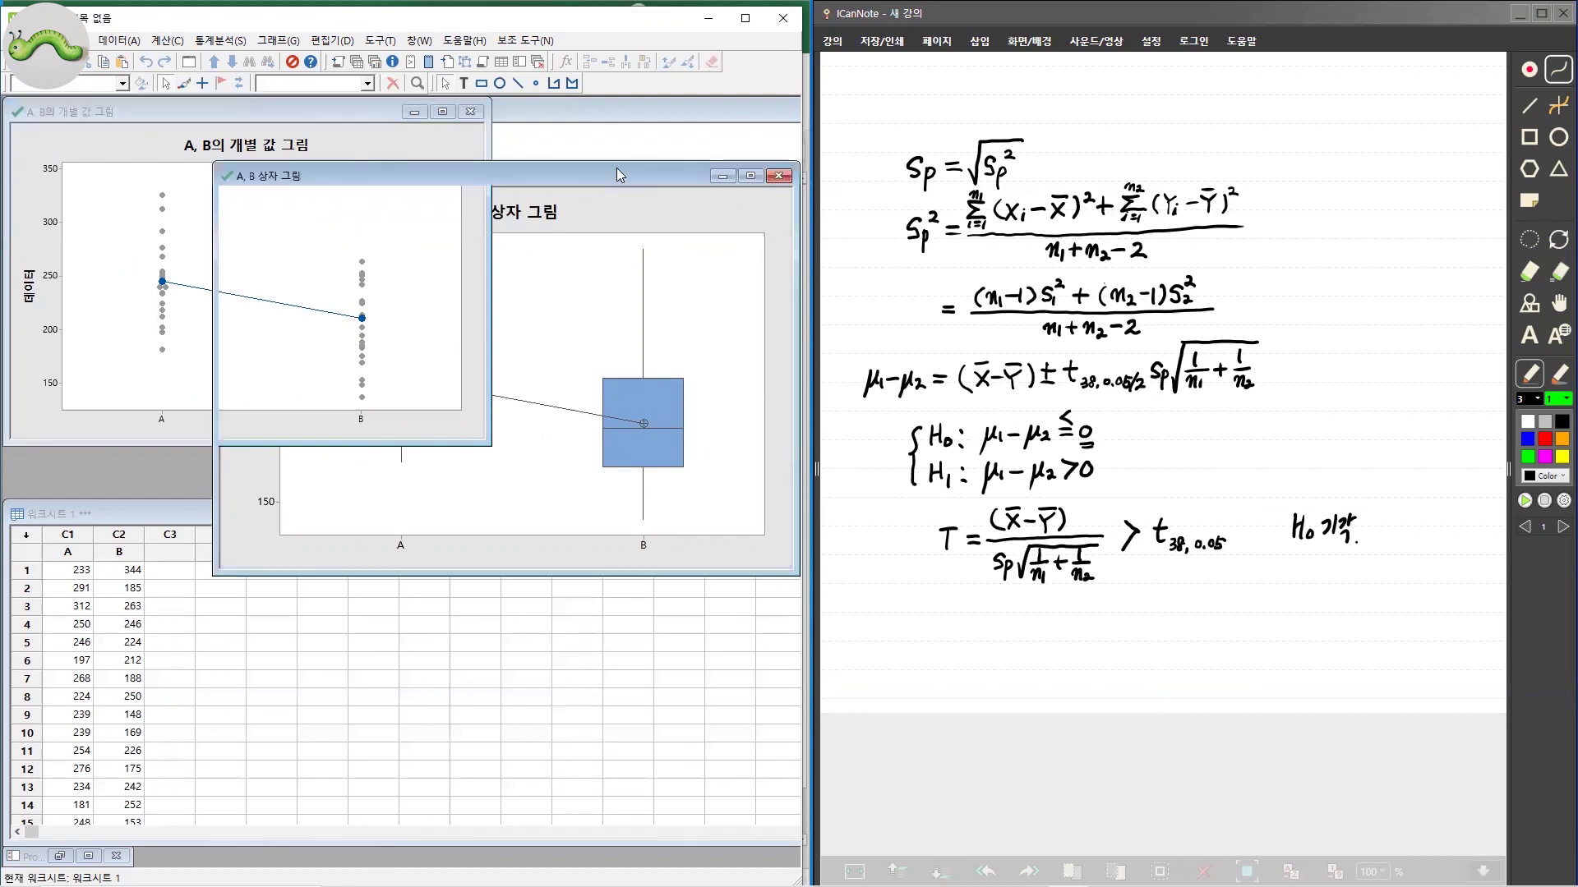
pyautogui.moveTo(616, 173); pyautogui.dragTo(602, 222)
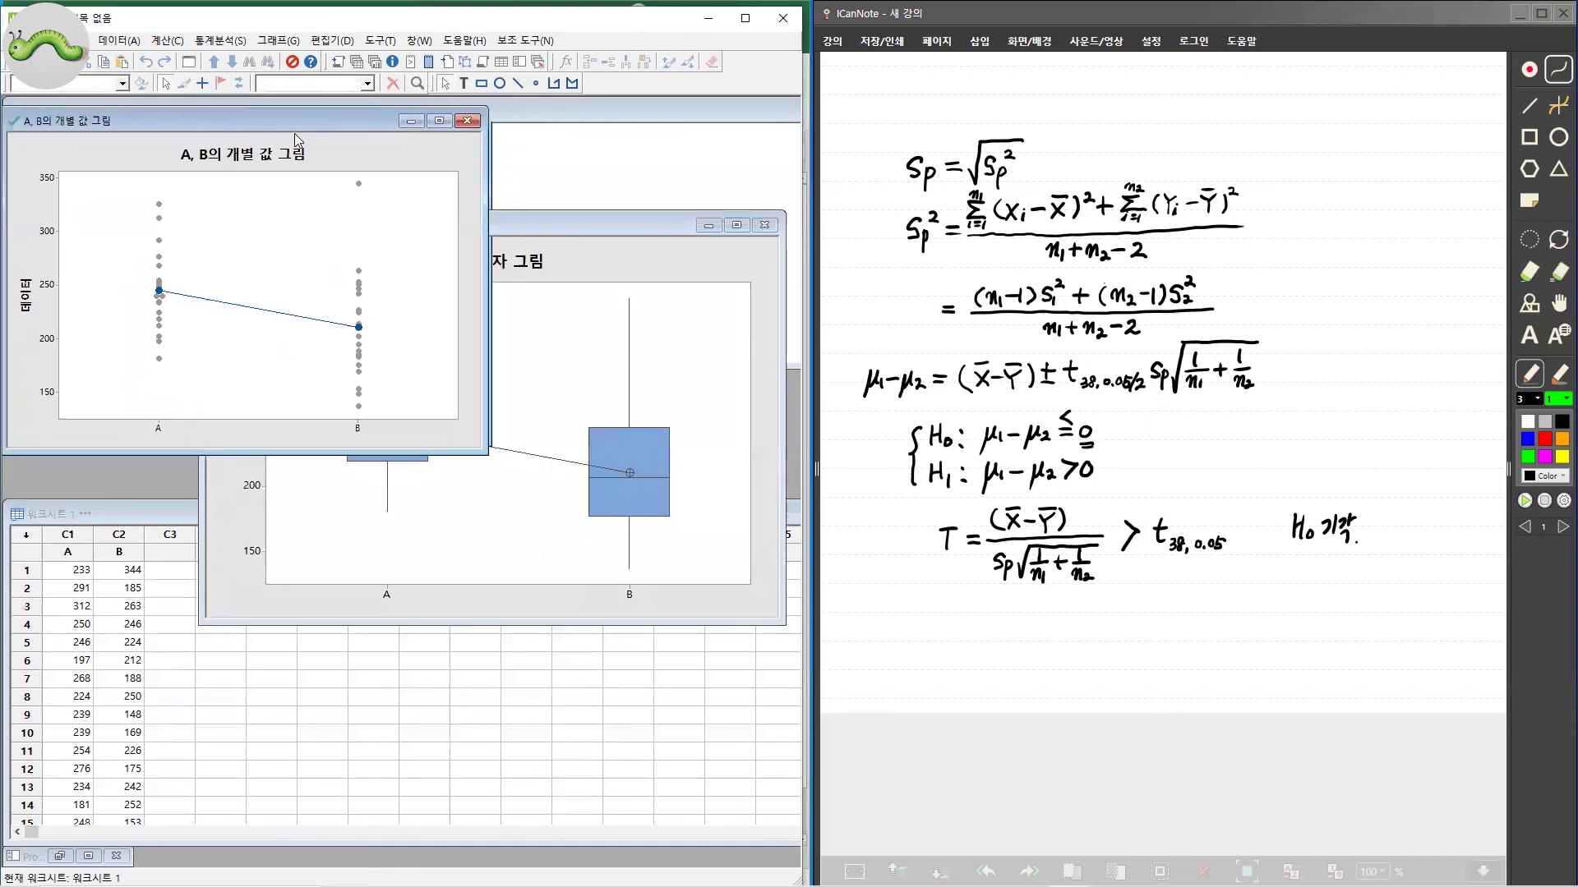
pyautogui.moveTo(306, 111); pyautogui.dragTo(282, 196)
pyautogui.click(380, 148)
pyautogui.scroll(-1, 482, 208)
pyautogui.scroll(-1, 478, 201)
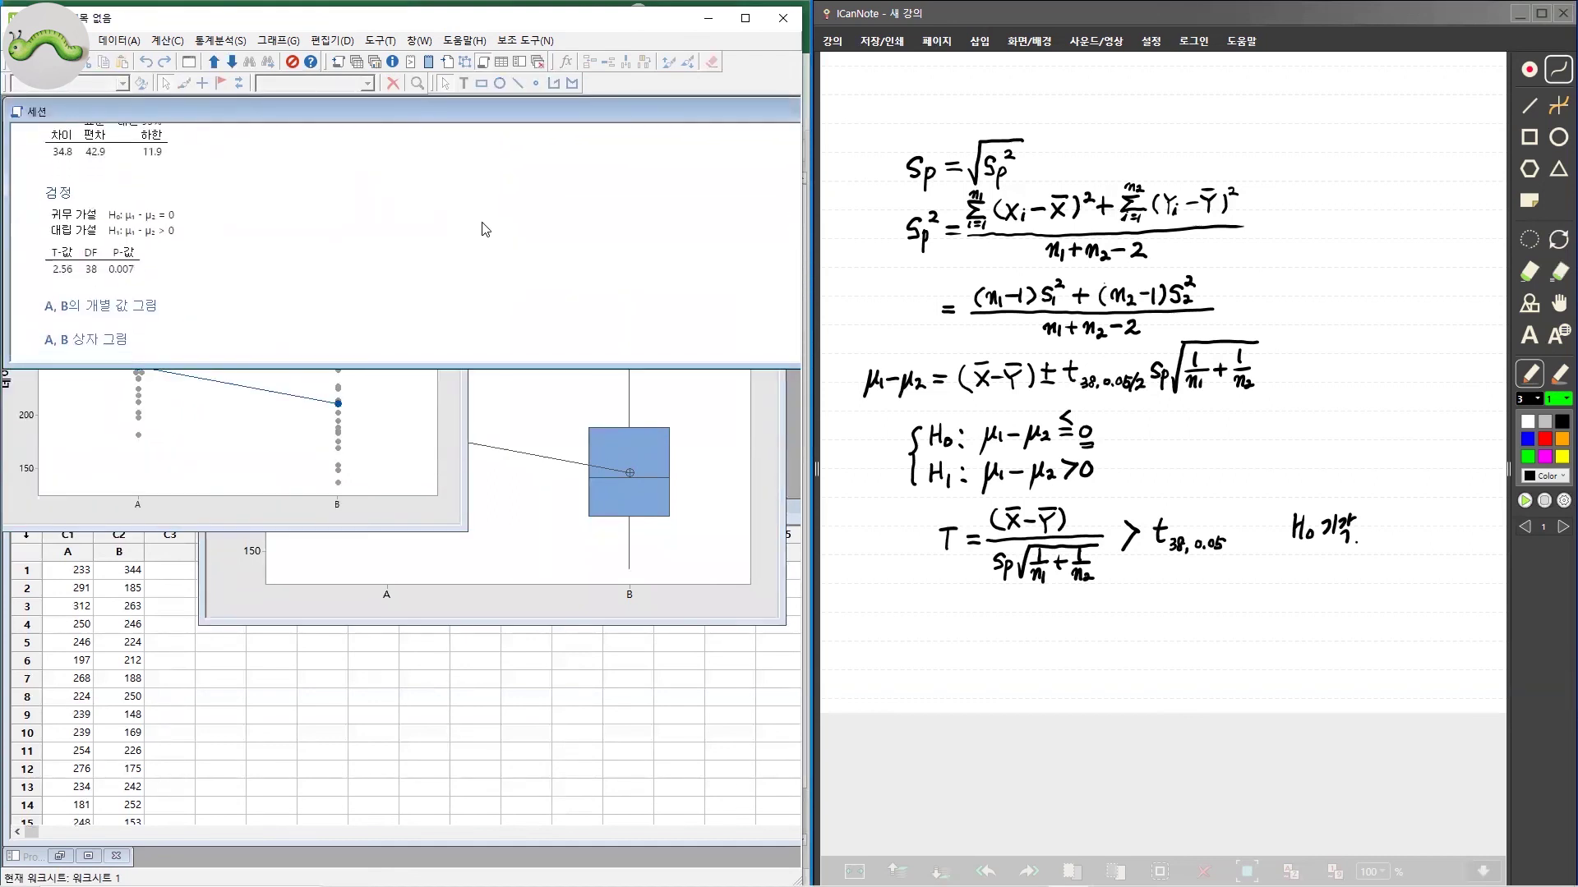
pyautogui.scroll(3, 515, 209)
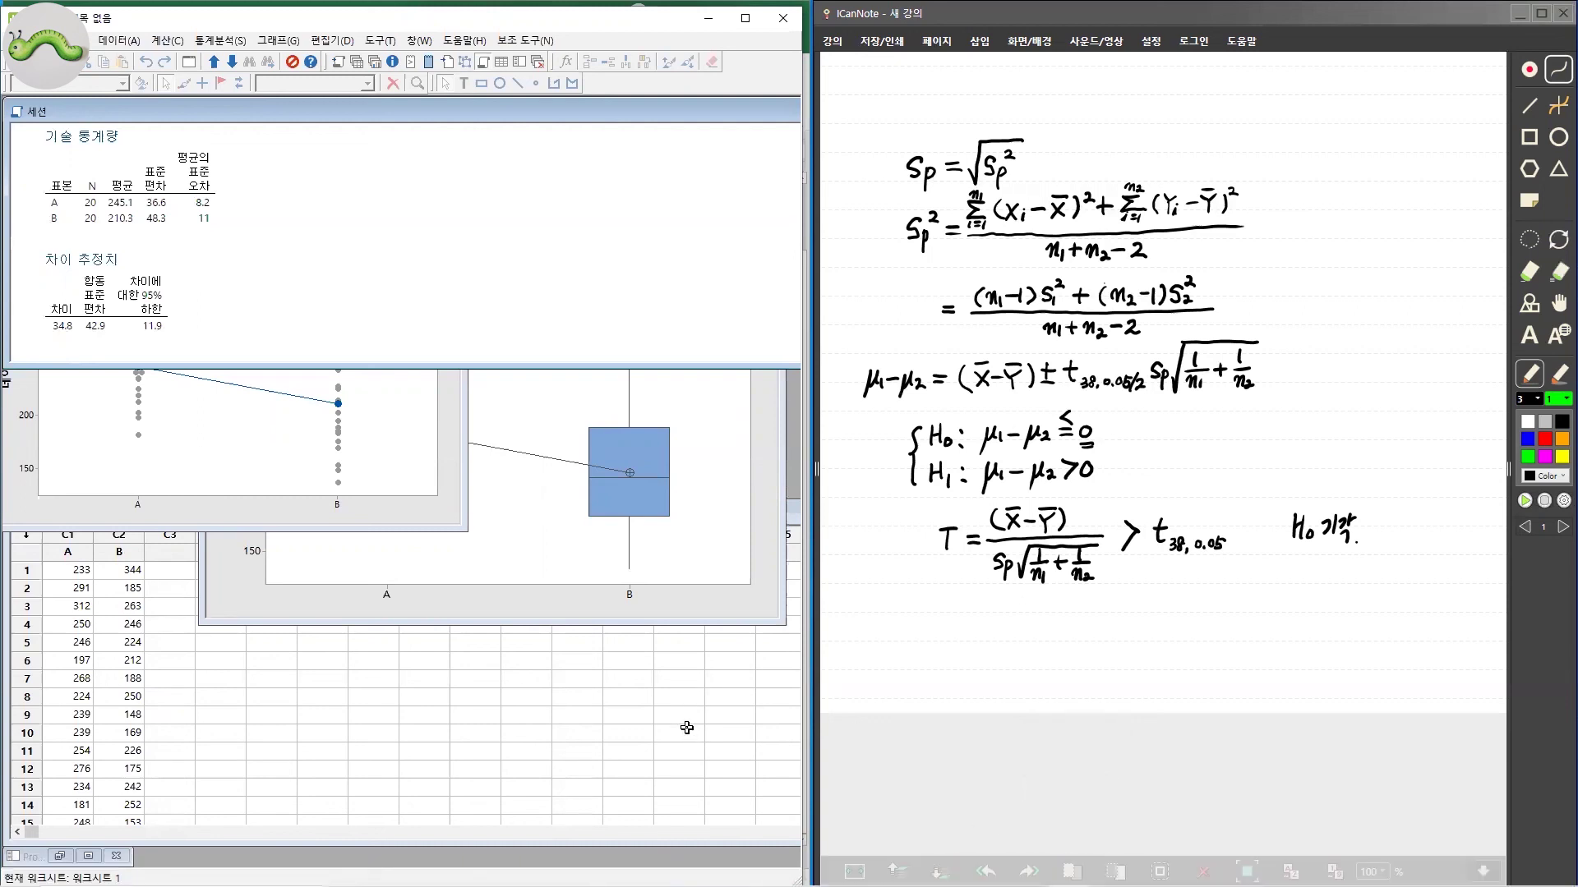
pyautogui.click(634, 665)
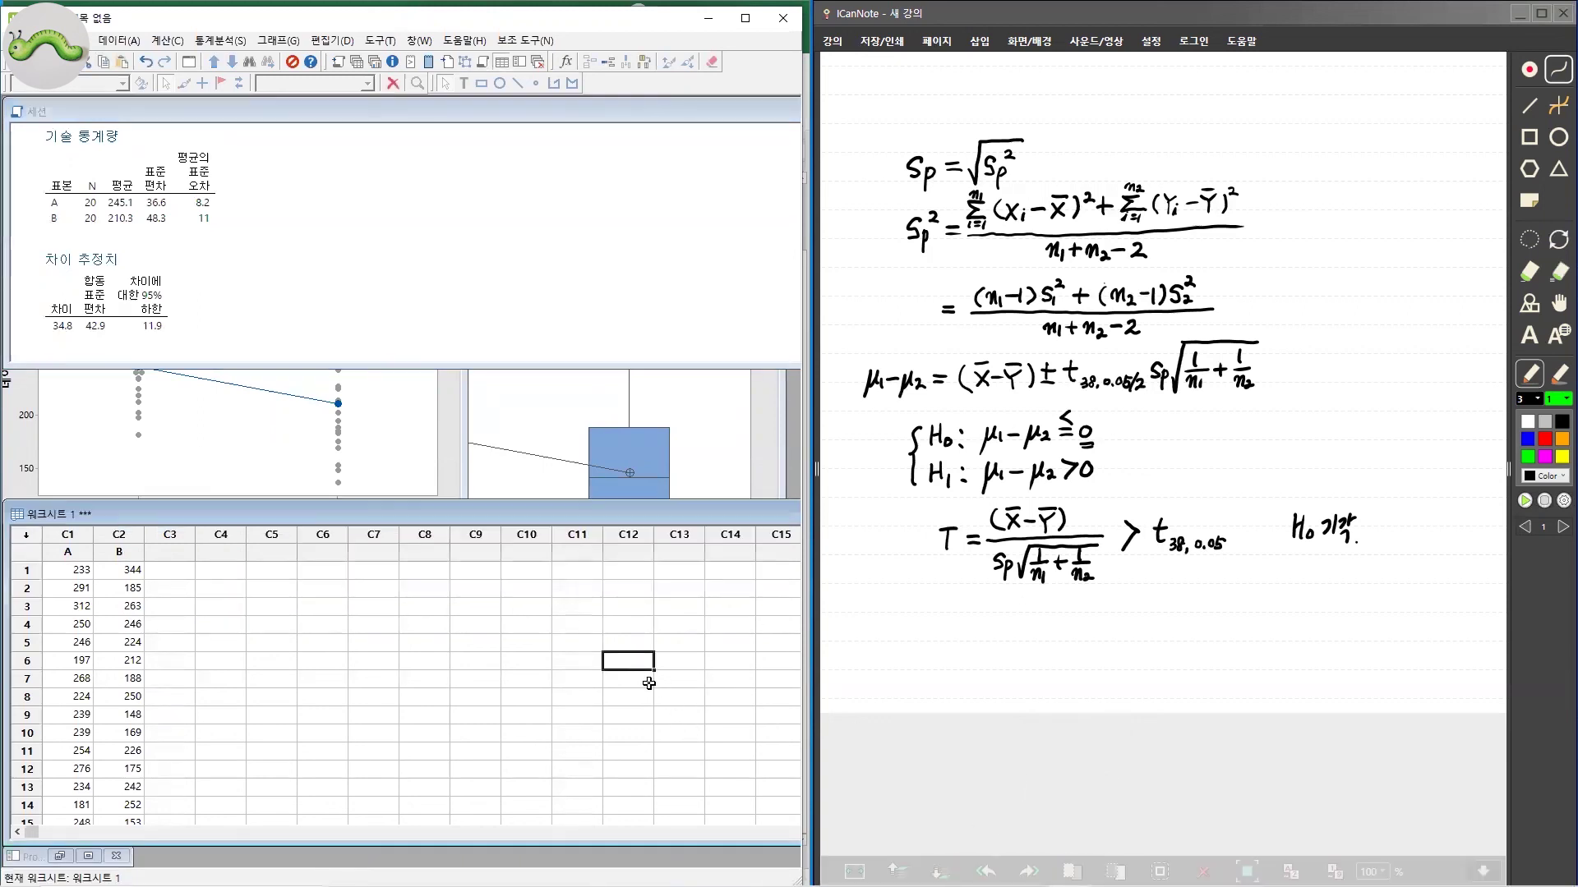